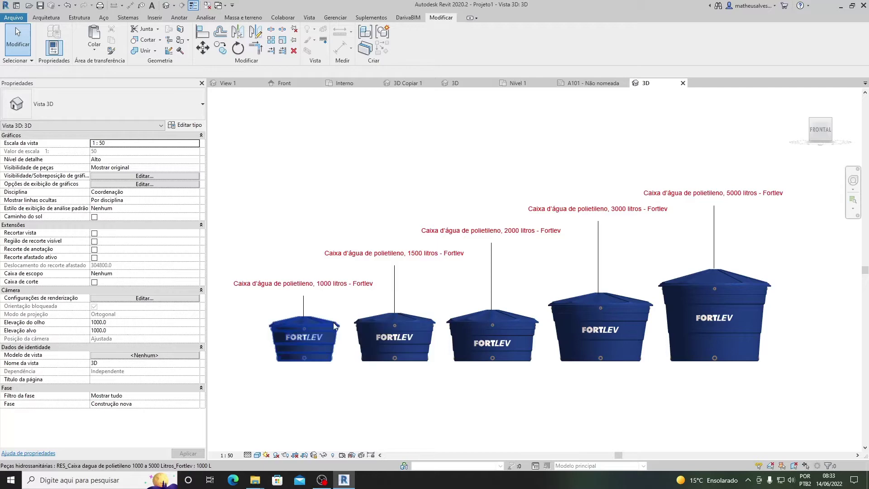
Step: Select the 1000-litre Fortlev water tank and open the web link in its DarivaBIM: Manual parameter
{"action": "left_click", "coordinate": [335, 326]}
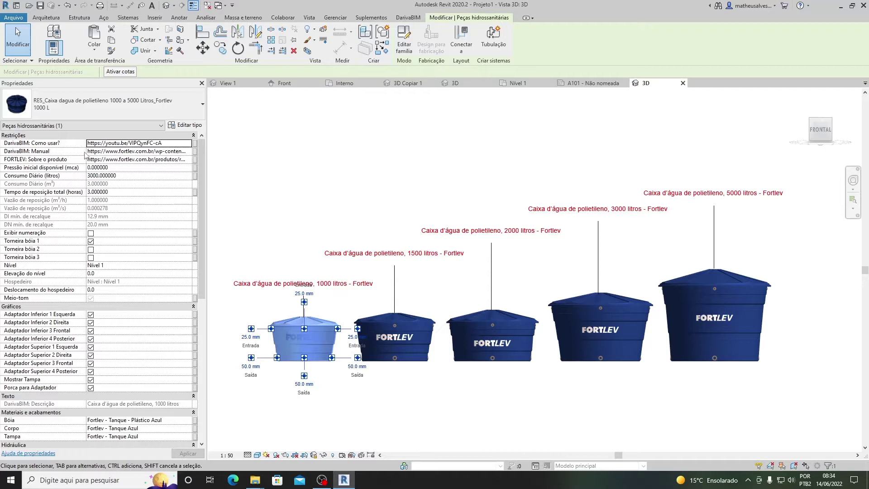
{"action": "mouse_move", "coordinate": [57, 147]}
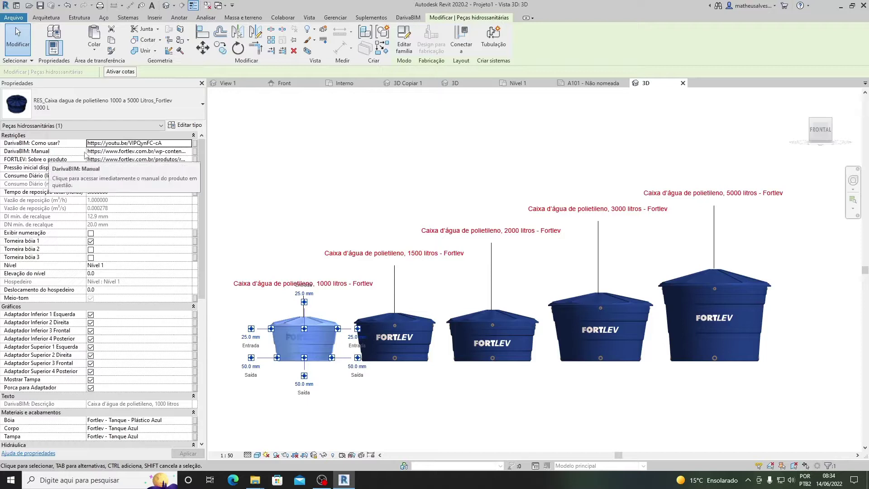
{"action": "left_click", "coordinate": [129, 152]}
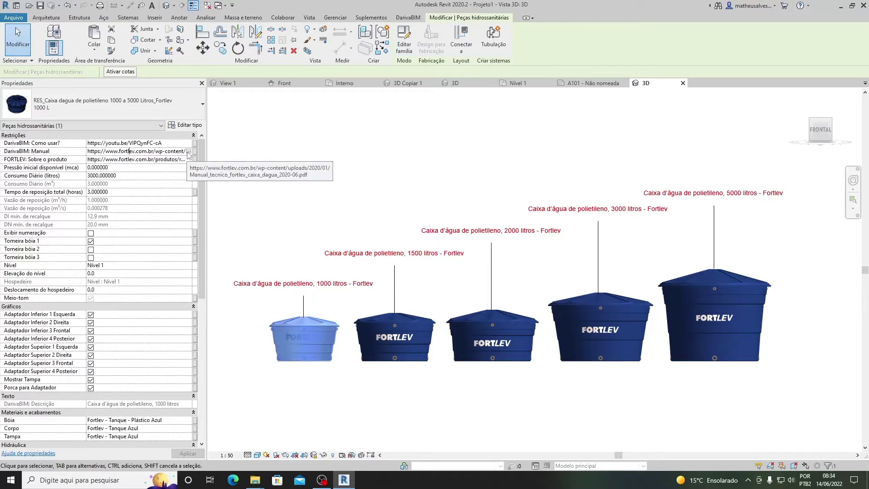
{"action": "left_click", "coordinate": [188, 152]}
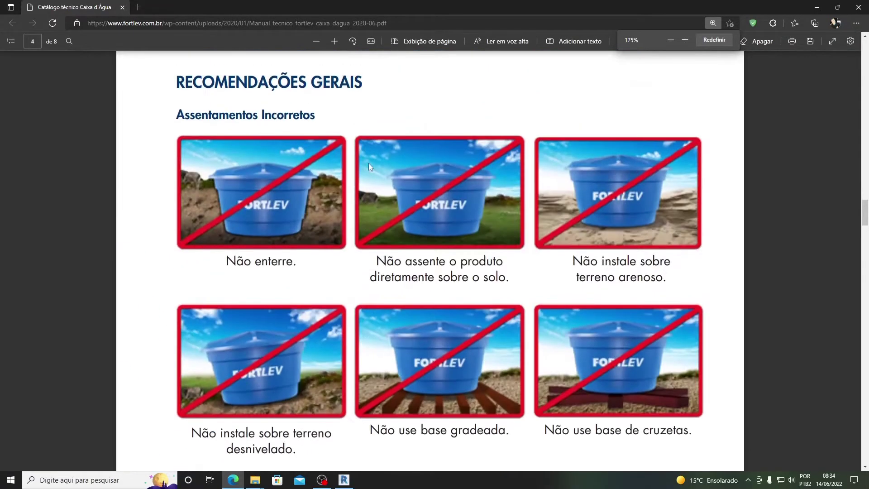
Step: Read through the Fortlev technical manual from its first page, including the dimensions table and handling section, and return to Revit
{"action": "left_click_drag", "start_coordinate": [865, 211], "coordinate": [864, 71]}
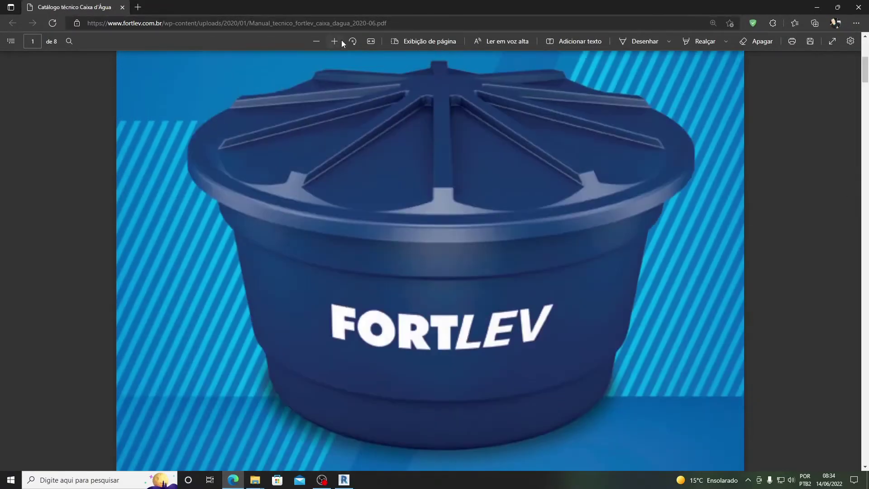
{"action": "left_click", "coordinate": [319, 41]}
{"action": "left_click", "coordinate": [319, 40]}
{"action": "left_click", "coordinate": [319, 40]}
{"action": "scroll", "coordinate": [543, 204], "scroll_direction": "down", "scroll_amount": 2}
{"action": "scroll", "coordinate": [543, 204], "scroll_direction": "down", "scroll_amount": 15}
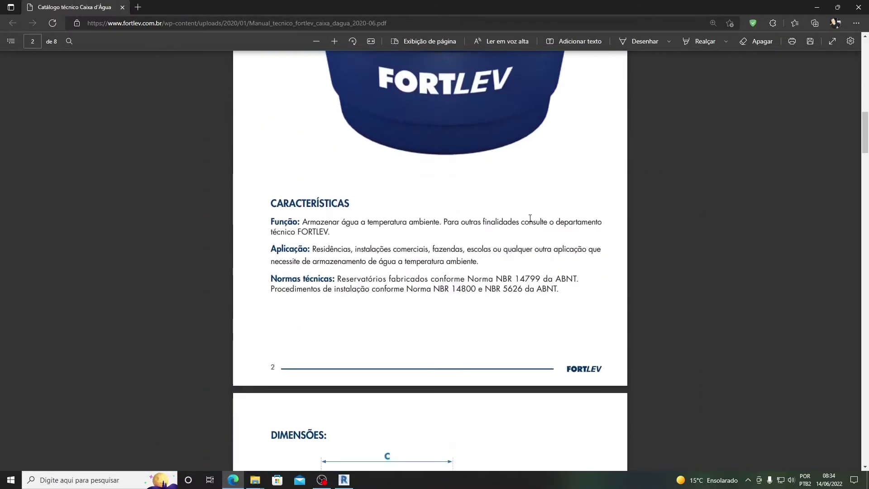
{"action": "scroll", "coordinate": [529, 219], "scroll_direction": "down", "scroll_amount": 15}
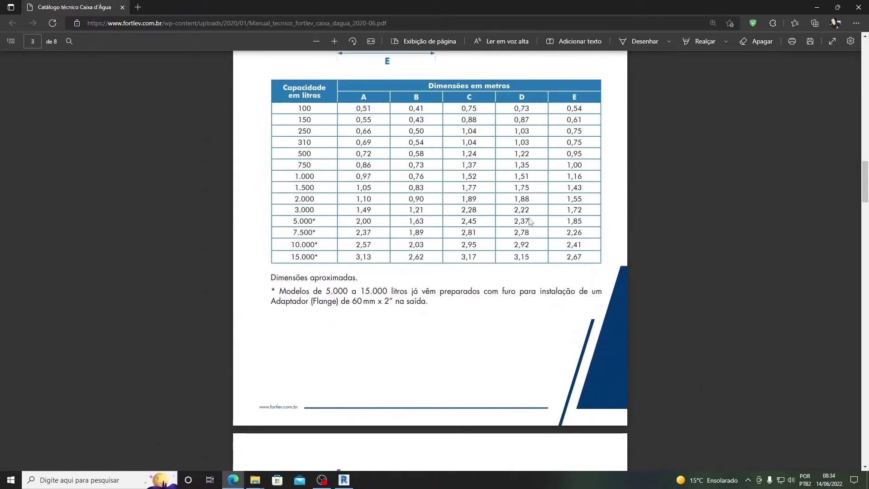
{"action": "scroll", "coordinate": [532, 222], "scroll_direction": "down", "scroll_amount": 5}
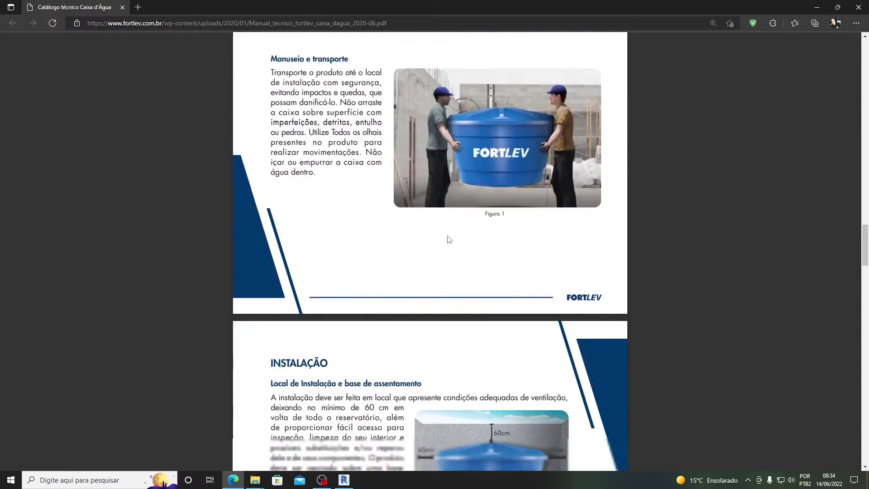
{"action": "key", "text": "alt+Tab"}
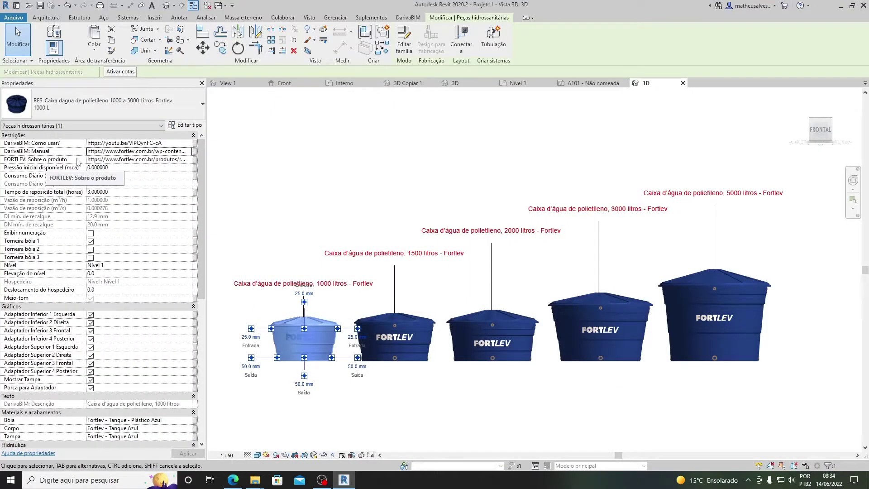
Step: Open the 1000-litre tank's FORTLEV: Sobre o produto link, review the product specifications, and return to Revit
{"action": "left_click", "coordinate": [125, 161]}
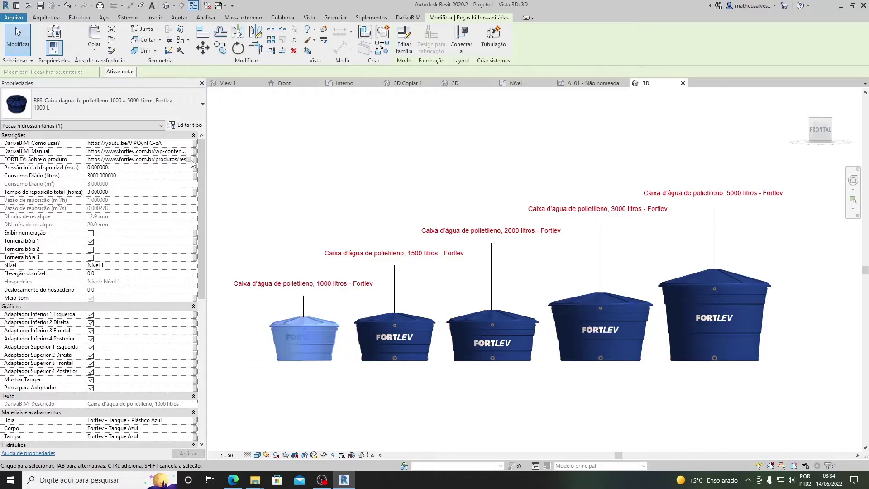
{"action": "left_click", "coordinate": [189, 160]}
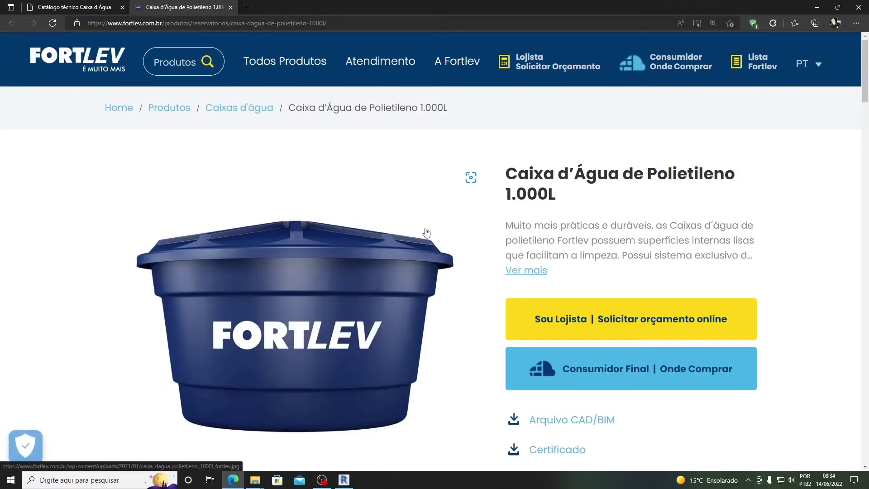
{"action": "scroll", "coordinate": [467, 225], "scroll_direction": "down", "scroll_amount": 5}
{"action": "scroll", "coordinate": [470, 225], "scroll_direction": "down", "scroll_amount": 10}
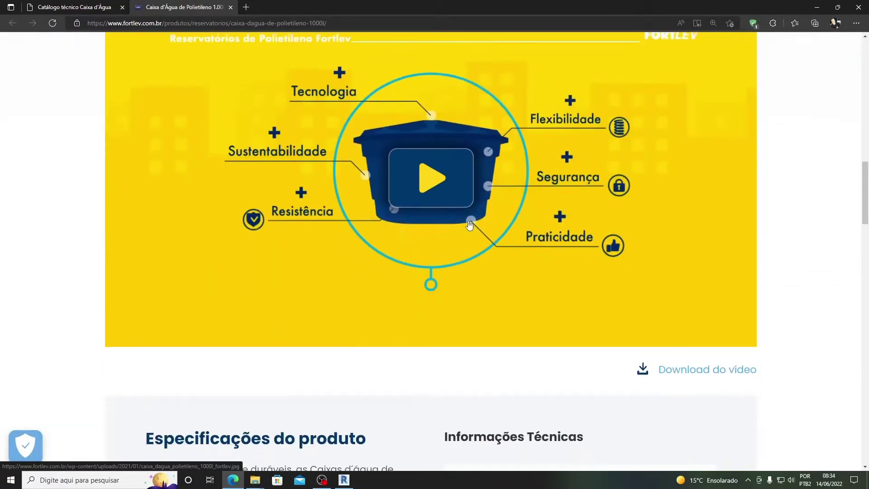
{"action": "scroll", "coordinate": [469, 224], "scroll_direction": "down", "scroll_amount": 2}
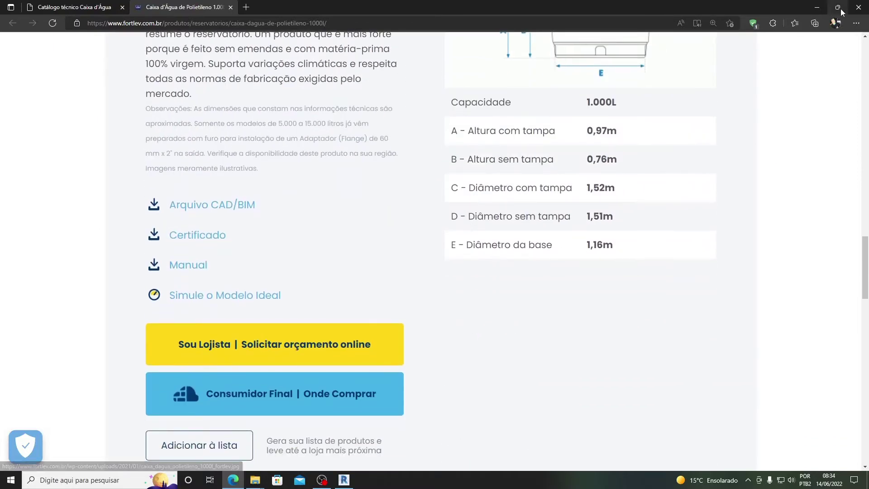
{"action": "left_click", "coordinate": [817, 8]}
Step: Select the 2000-litre tank, open its FORTLEV: Sobre o produto link in the browser and look through the product page
{"action": "left_click", "coordinate": [516, 313]}
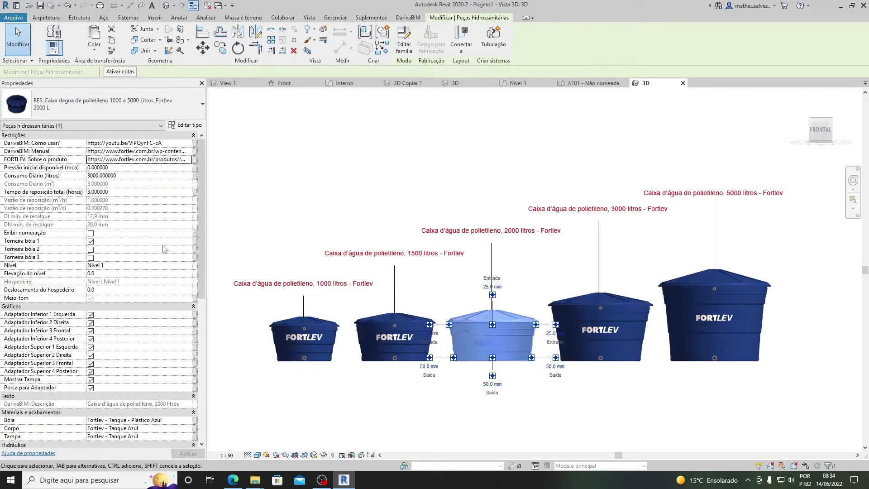
{"action": "left_click", "coordinate": [189, 161]}
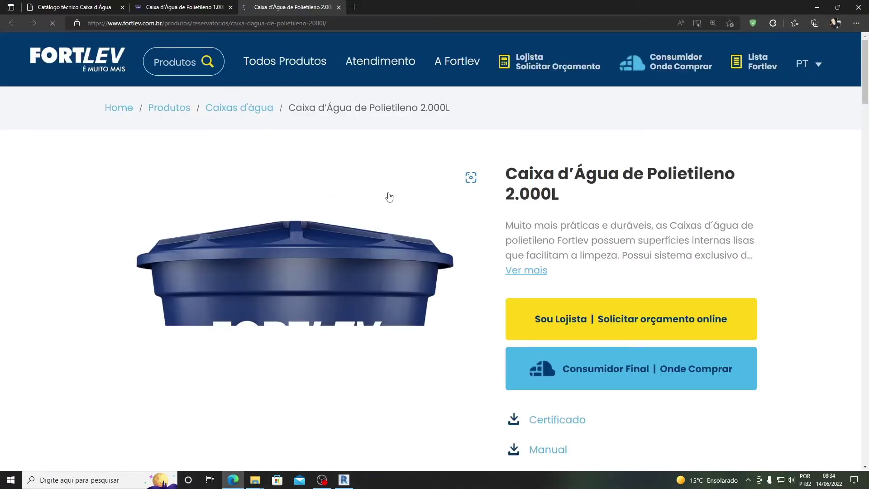
{"action": "scroll", "coordinate": [409, 264], "scroll_direction": "down", "scroll_amount": 10}
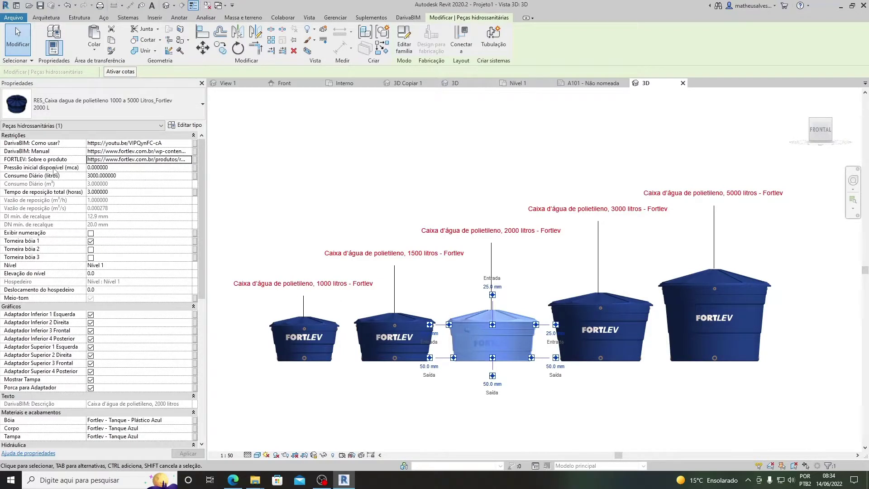
Step: Examine the 2000-litre tank's initial available pressure, daily consumption and total replenishment time parameters
{"action": "left_click", "coordinate": [122, 168]}
{"action": "left_click", "coordinate": [122, 168]}
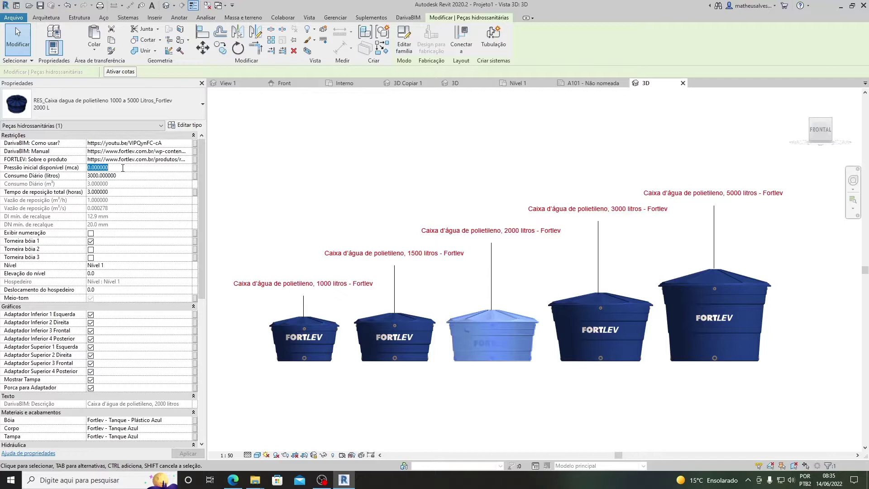
{"action": "left_click", "coordinate": [114, 176]}
{"action": "double_click", "coordinate": [114, 176]}
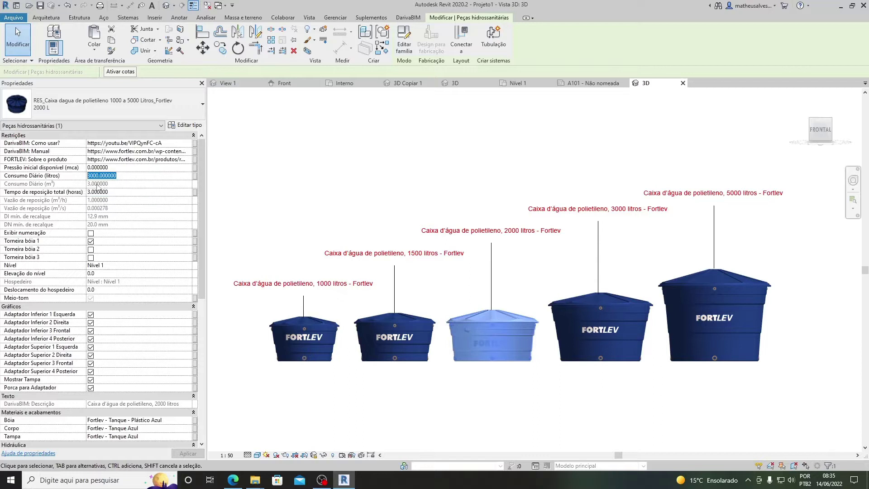
{"action": "mouse_move", "coordinate": [70, 196]}
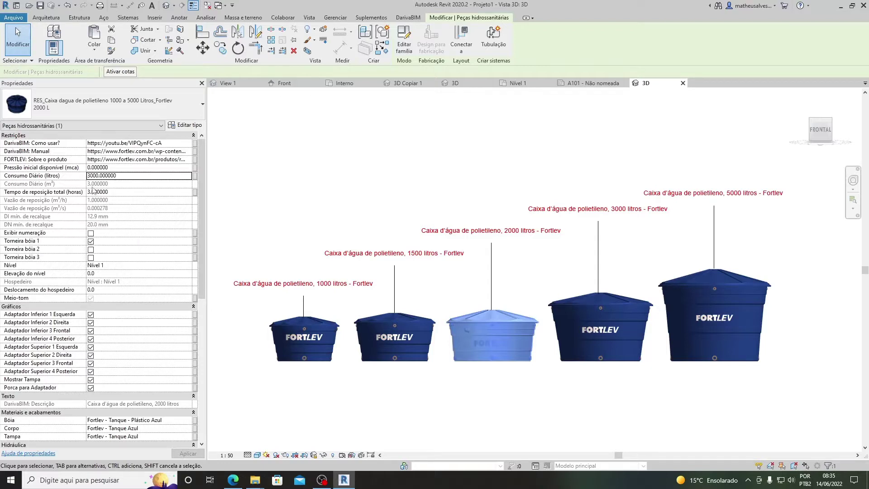
{"action": "left_click", "coordinate": [99, 176]}
{"action": "left_click_drag", "start_coordinate": [116, 176], "coordinate": [88, 176]}
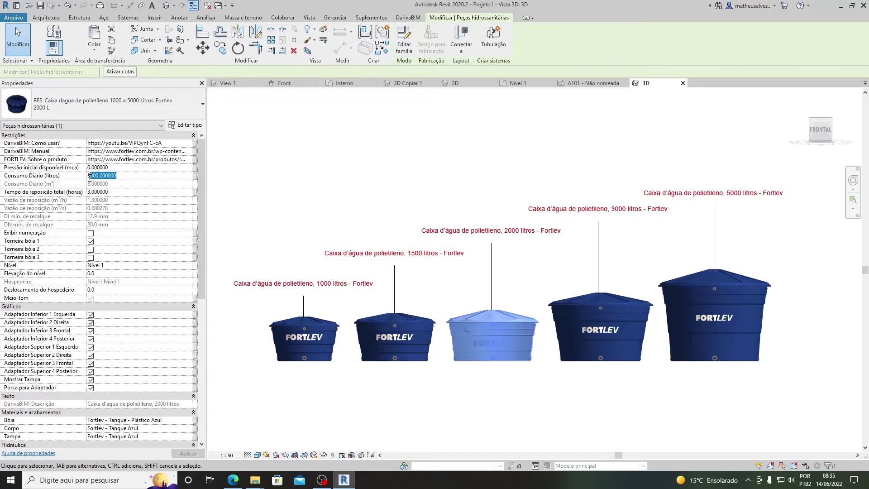
{"action": "left_click", "coordinate": [119, 176]}
{"action": "left_click", "coordinate": [119, 192]}
{"action": "left_click", "coordinate": [106, 192]}
{"action": "left_click_drag", "start_coordinate": [112, 192], "coordinate": [68, 196]}
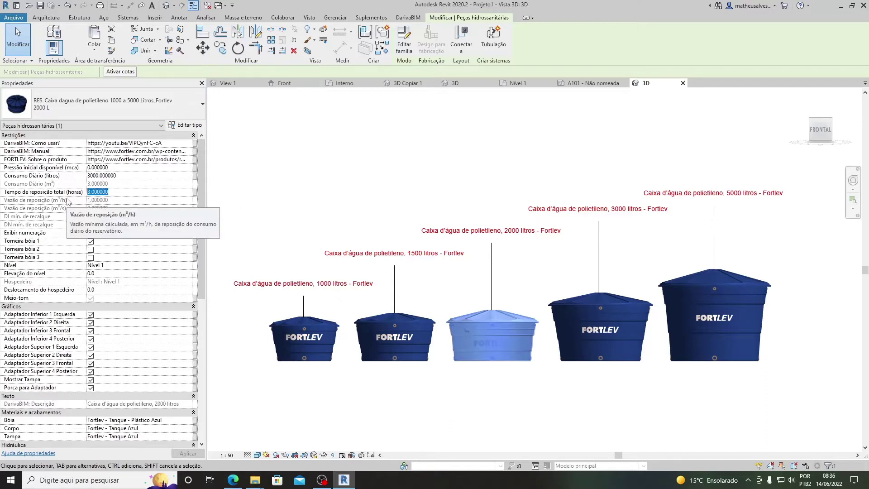
{"action": "mouse_move", "coordinate": [80, 194]}
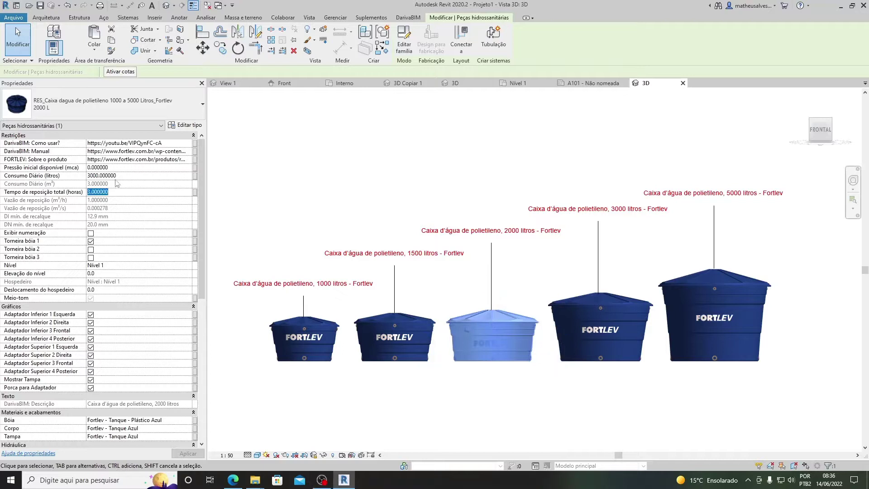
{"action": "left_click", "coordinate": [132, 175]}
{"action": "left_click_drag", "start_coordinate": [131, 175], "coordinate": [67, 176]}
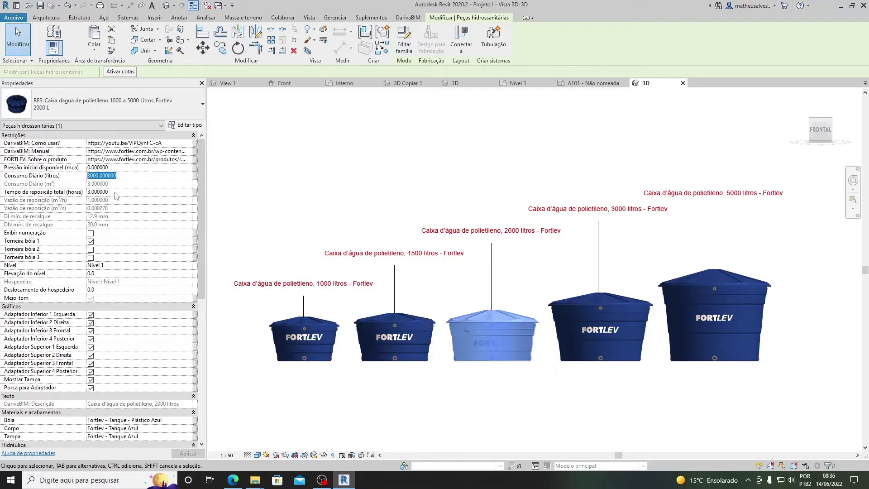
Step: Set the 2000-litre tank's total replenishment time (Tempo de reposição total) to 5 hours
{"action": "left_click", "coordinate": [117, 192]}
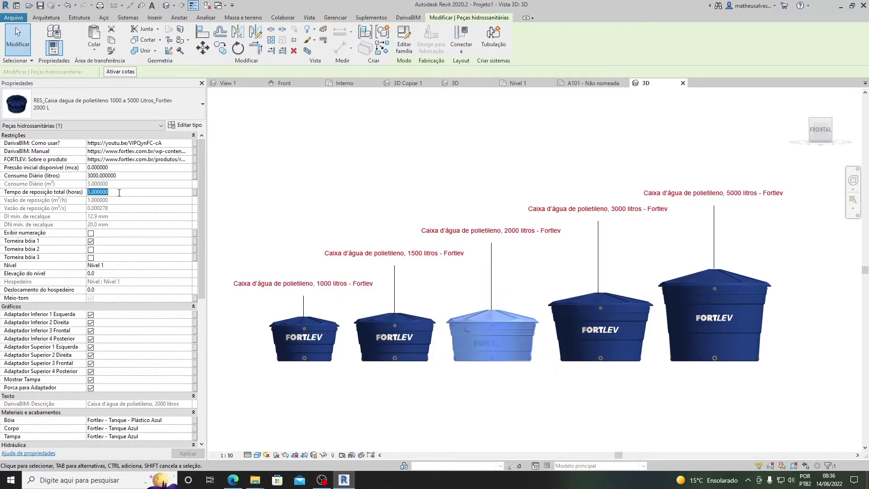
{"action": "type", "text": "5"}
{"action": "key", "text": "Return"}
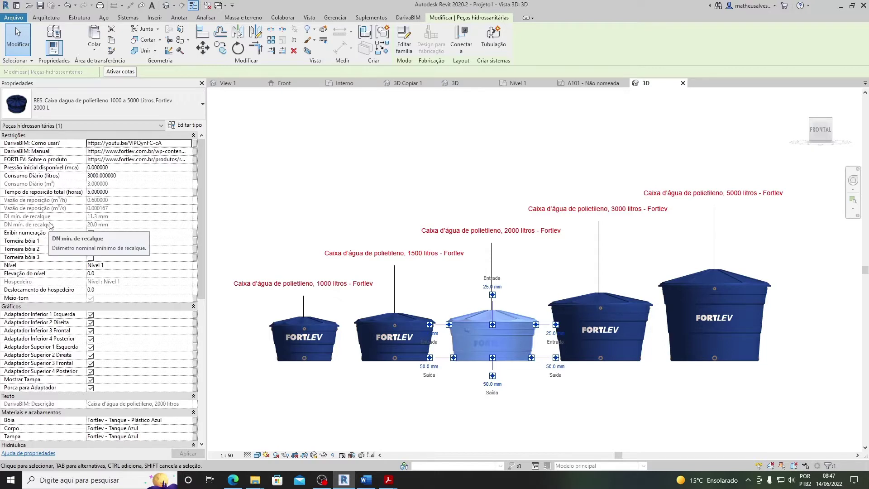
Step: Set the 2000-litre tank's daily consumption to 8000 litres and its total replenishment time to 2 hours
{"action": "left_click", "coordinate": [130, 176]}
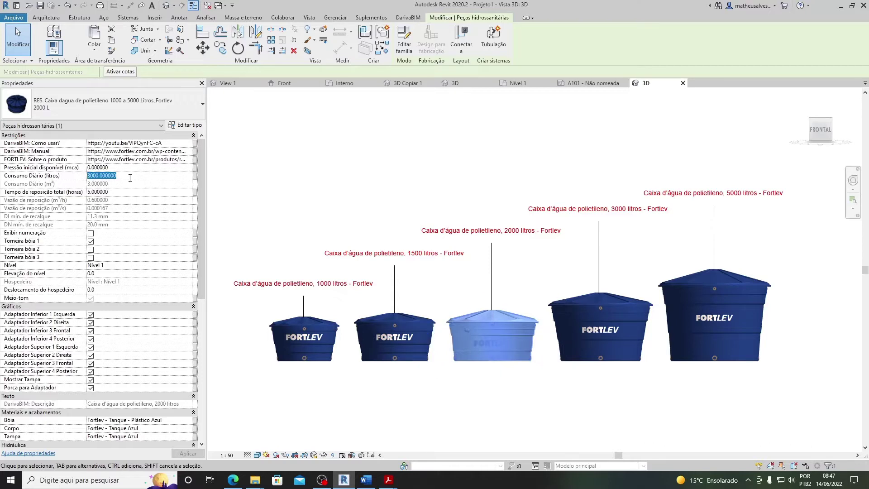
{"action": "type", "text": "8000"}
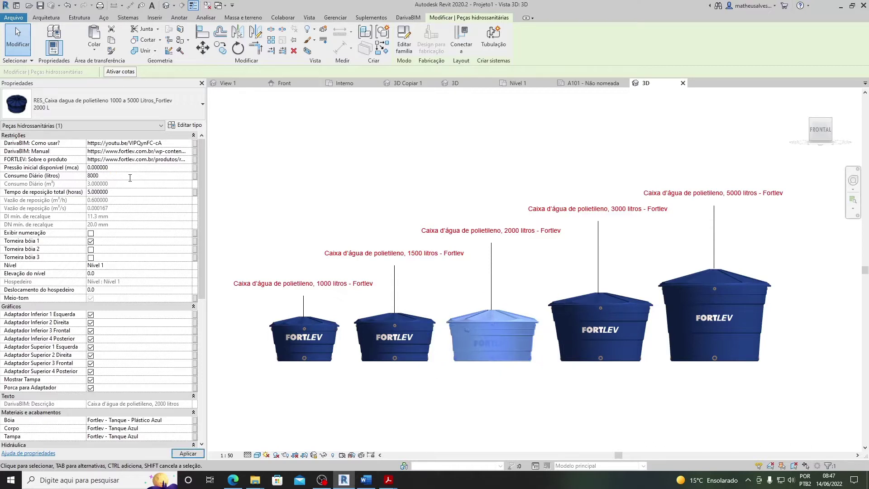
{"action": "key", "text": "Return"}
{"action": "left_click", "coordinate": [118, 191]}
{"action": "type", "text": "2"}
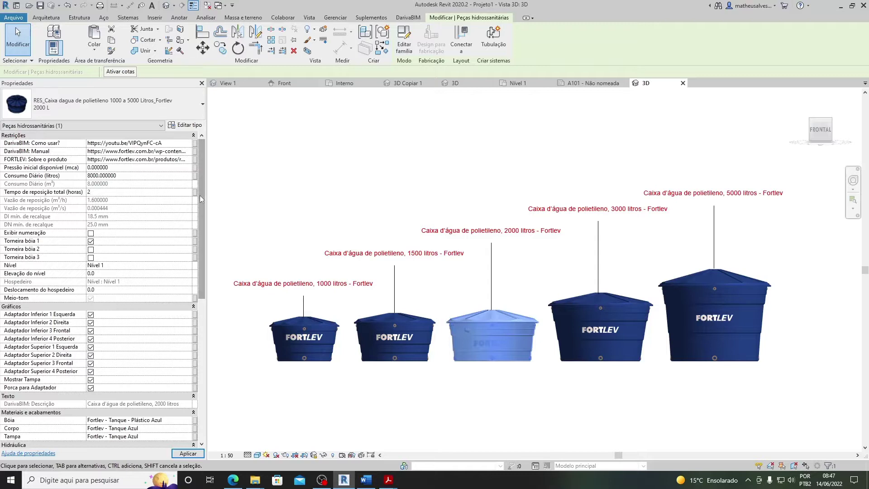
{"action": "key", "text": "Return"}
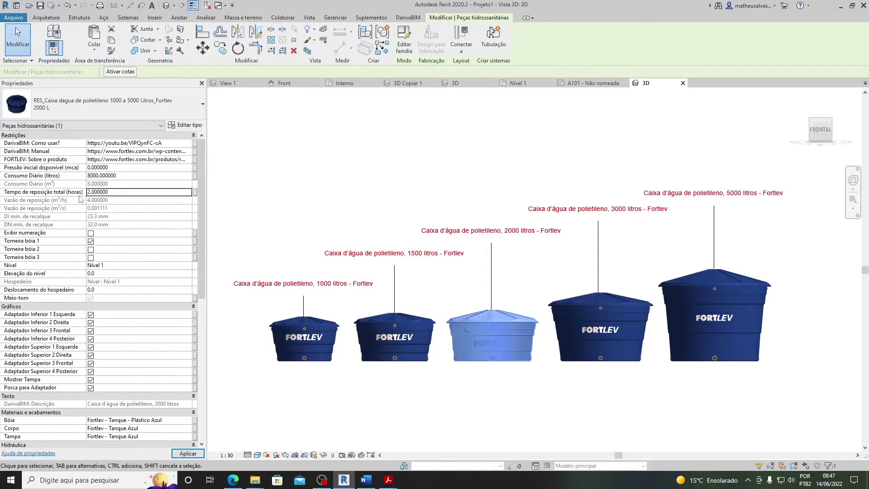
Step: Examine the ABNT economic-diameter formula and the definition of its T variable in DINCON2004.PDF in the browser
{"action": "mouse_move", "coordinate": [36, 204]}
{"action": "mouse_move", "coordinate": [81, 173]}
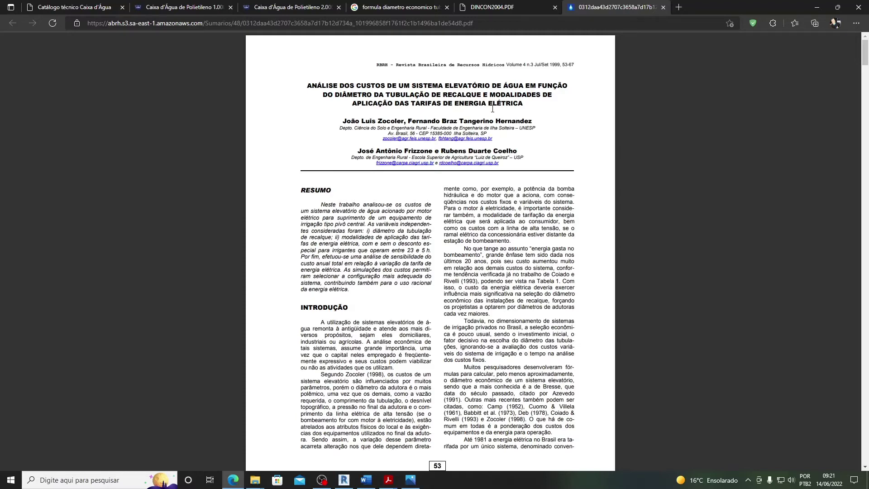
{"action": "left_click", "coordinate": [509, 8]}
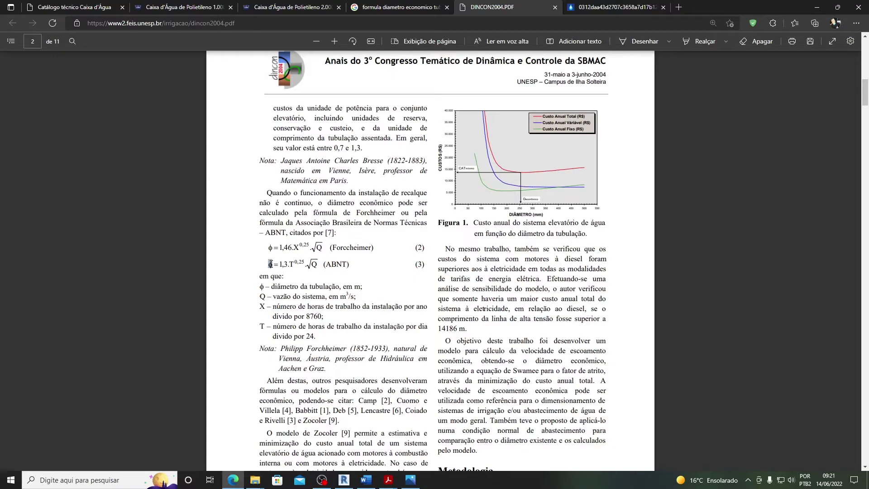
{"action": "left_click_drag", "start_coordinate": [270, 264], "coordinate": [288, 267]}
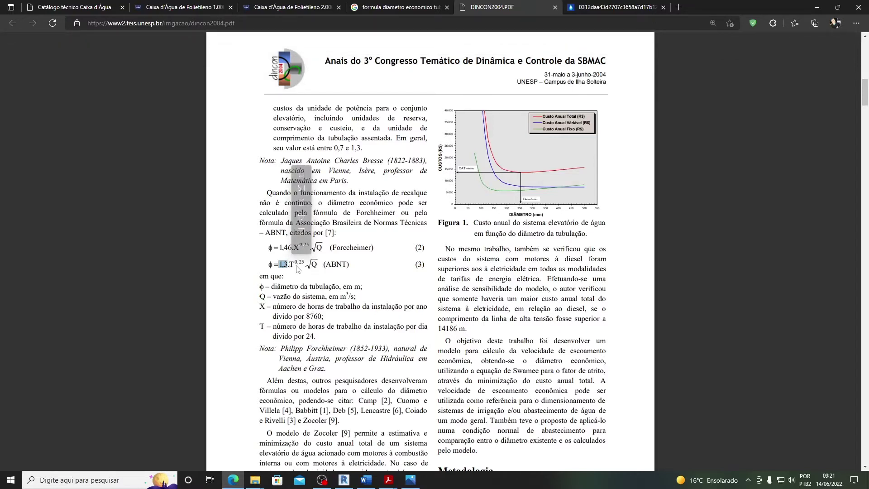
{"action": "left_click", "coordinate": [293, 264]}
{"action": "left_click_drag", "start_coordinate": [267, 326], "coordinate": [413, 324]}
{"action": "left_click_drag", "start_coordinate": [272, 335], "coordinate": [316, 336]}
{"action": "left_click", "coordinate": [266, 326]}
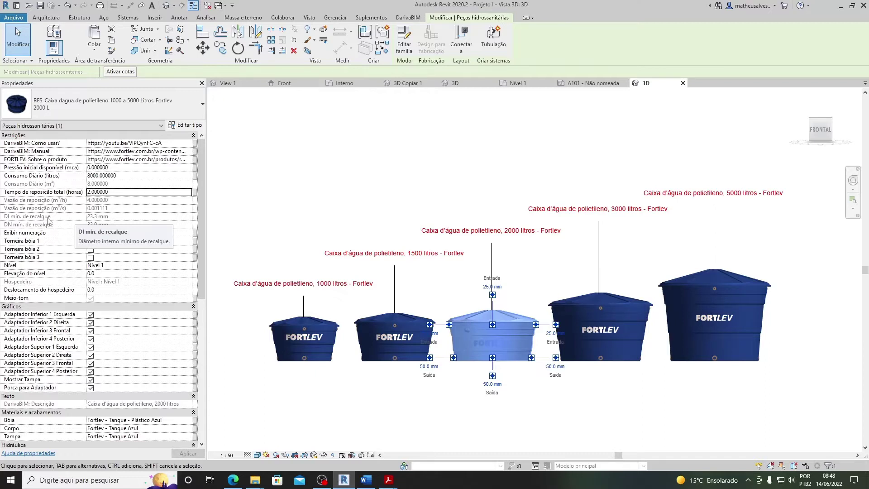
Step: Set the 2000-litre tank's daily consumption (Consumo Diário) to 20000 litres
{"action": "left_click", "coordinate": [133, 176]}
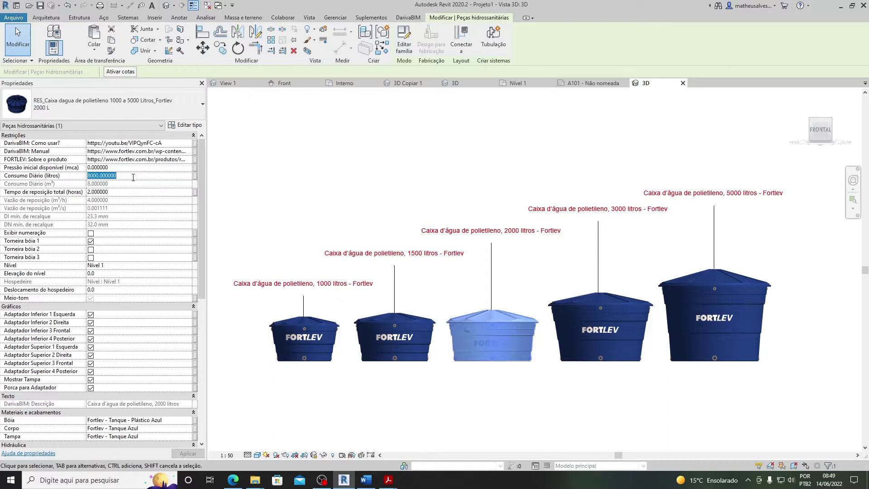
{"action": "type", "text": "2000"}
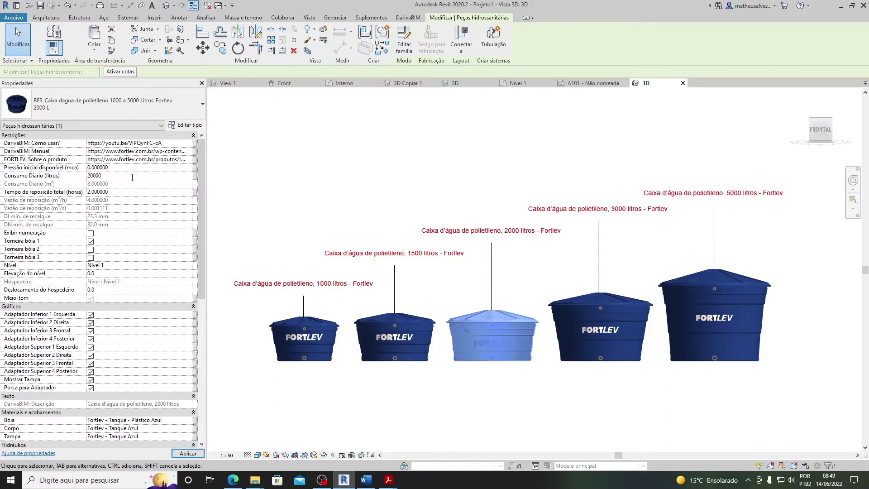
{"action": "type", "text": "0"}
{"action": "key", "text": "Return"}
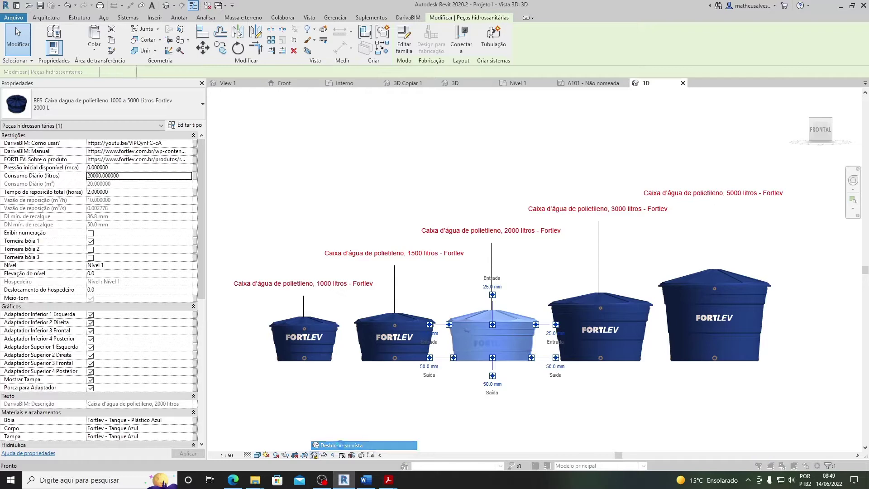
Step: Unlock the 3D view and orbit it to show the row of tanks obliquely from above
{"action": "left_click", "coordinate": [510, 396]}
{"action": "left_click", "coordinate": [511, 156]}
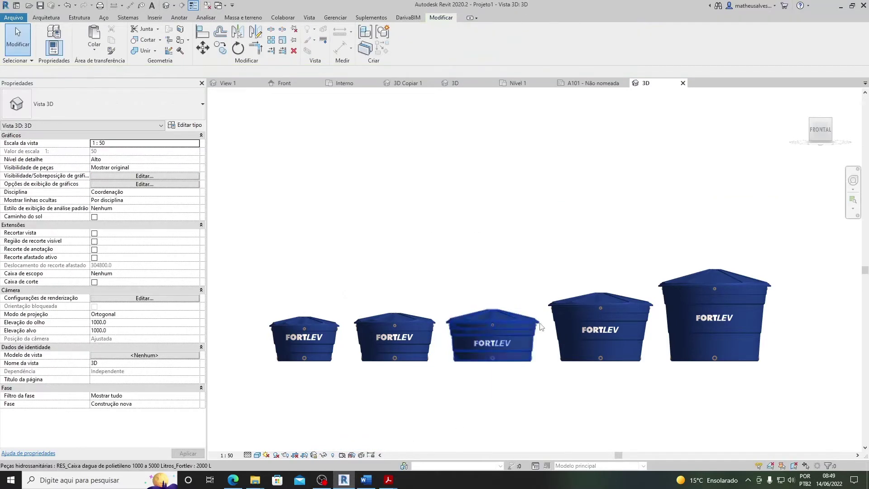
{"action": "middle_click_drag", "start_coordinate": [563, 322], "coordinate": [480, 334], "text": "shift"}
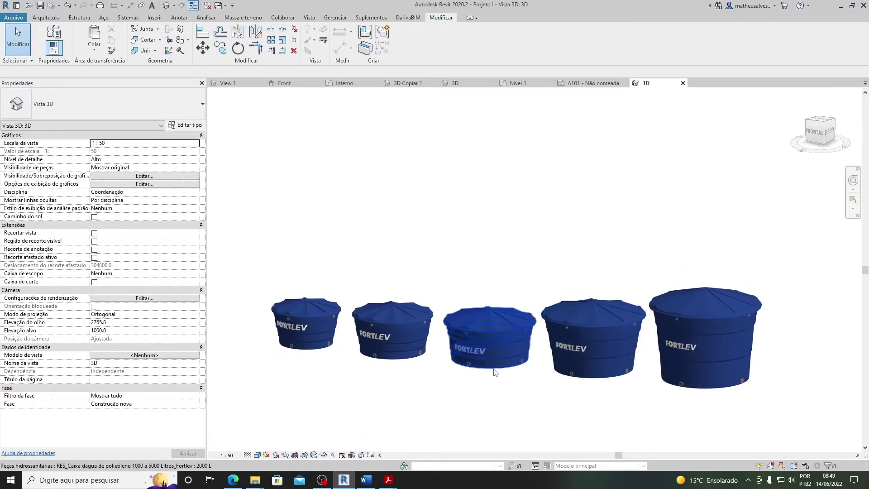
Step: Examine the 2000-litre tank's float valve and the inlet and outlet connectors around its upper wall
{"action": "scroll", "coordinate": [479, 333], "scroll_direction": "up", "scroll_amount": 3}
{"action": "left_click", "coordinate": [487, 348]}
{"action": "scroll", "coordinate": [498, 349], "scroll_direction": "up", "scroll_amount": 3}
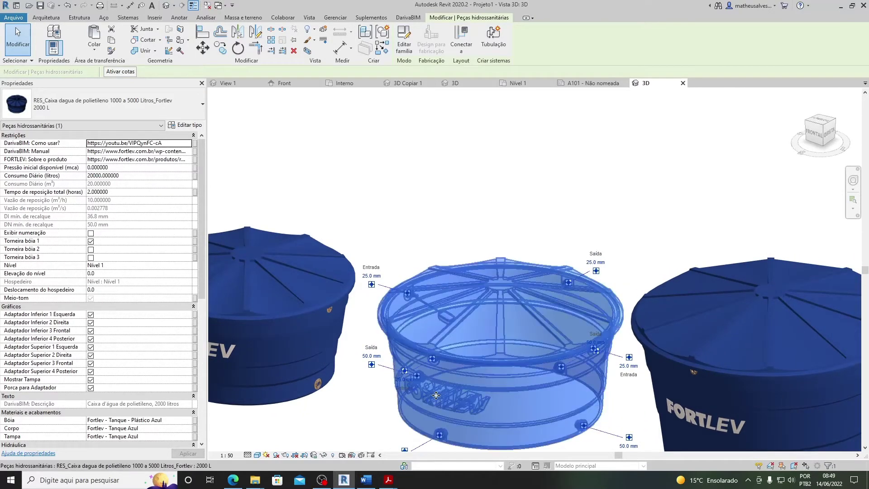
{"action": "middle_click_drag", "start_coordinate": [466, 383], "coordinate": [483, 368]}
{"action": "middle_click_drag", "start_coordinate": [388, 352], "coordinate": [390, 331]}
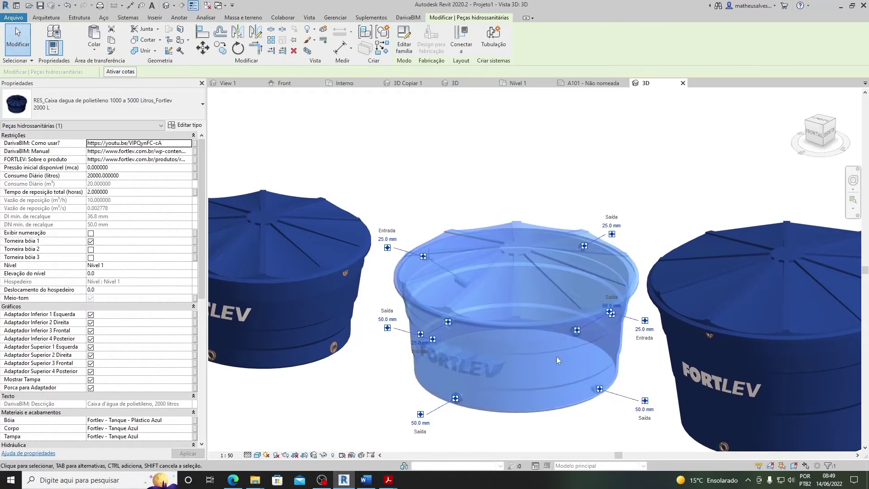
{"action": "scroll", "coordinate": [460, 278], "scroll_direction": "up", "scroll_amount": 4}
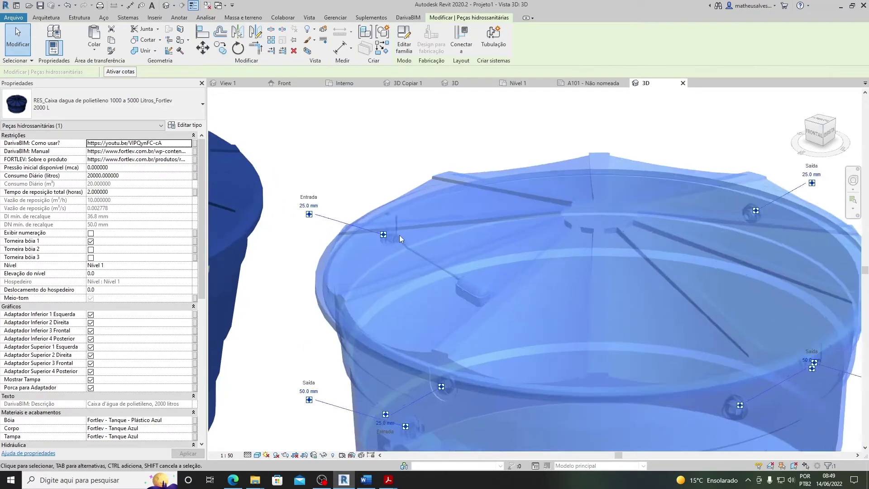
{"action": "scroll", "coordinate": [399, 236], "scroll_direction": "up", "scroll_amount": 3}
{"action": "scroll", "coordinate": [428, 251], "scroll_direction": "down", "scroll_amount": 4}
{"action": "middle_click_drag", "start_coordinate": [568, 314], "coordinate": [538, 288]}
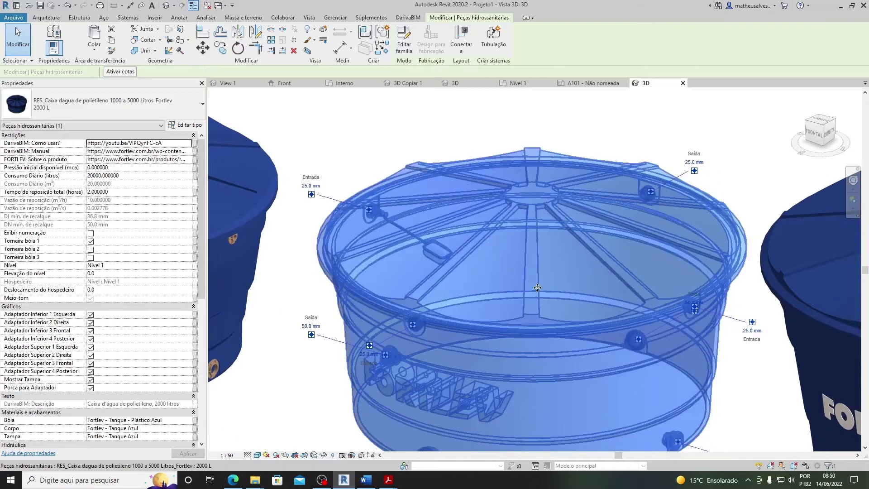
{"action": "scroll", "coordinate": [537, 287], "scroll_direction": "down", "scroll_amount": 2}
{"action": "scroll", "coordinate": [446, 308], "scroll_direction": "up", "scroll_amount": 5}
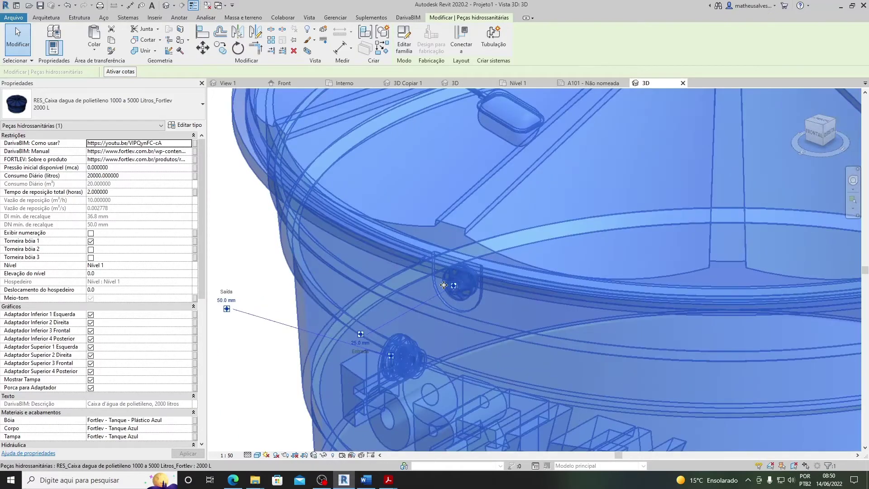
{"action": "scroll", "coordinate": [443, 286], "scroll_direction": "down", "scroll_amount": 5}
Step: Examine the 2000-litre tank's lower outlet adapter and compare it with the upper adapters and their connectors
{"action": "left_click", "coordinate": [508, 419]}
{"action": "scroll", "coordinate": [464, 405], "scroll_direction": "up", "scroll_amount": 4}
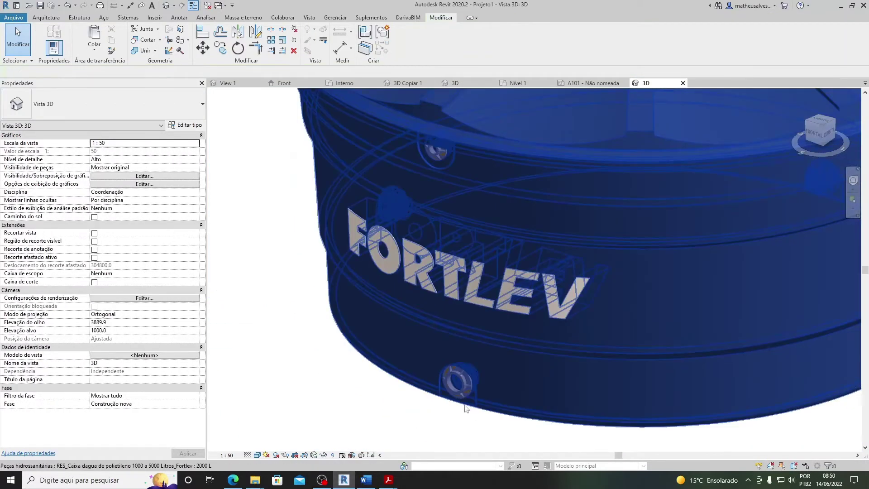
{"action": "scroll", "coordinate": [464, 398], "scroll_direction": "down", "scroll_amount": 2}
{"action": "left_click", "coordinate": [463, 393]}
{"action": "scroll", "coordinate": [463, 393], "scroll_direction": "down", "scroll_amount": 4}
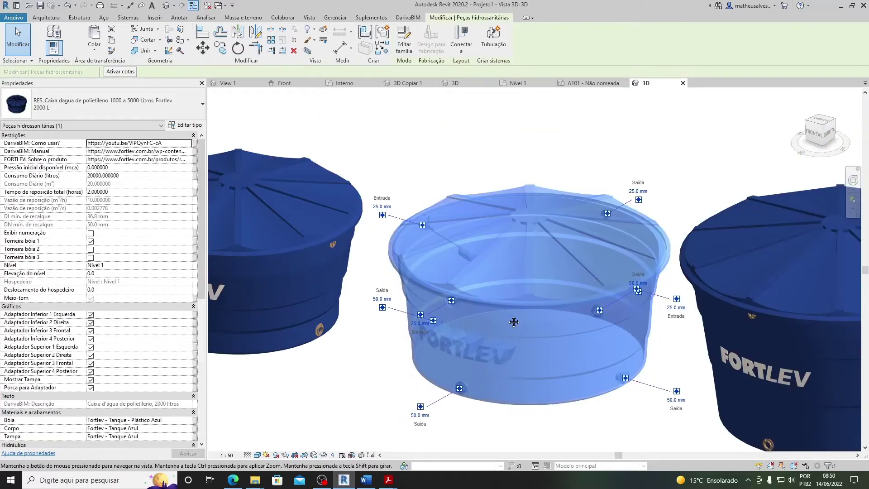
{"action": "scroll", "coordinate": [457, 314], "scroll_direction": "up", "scroll_amount": 2}
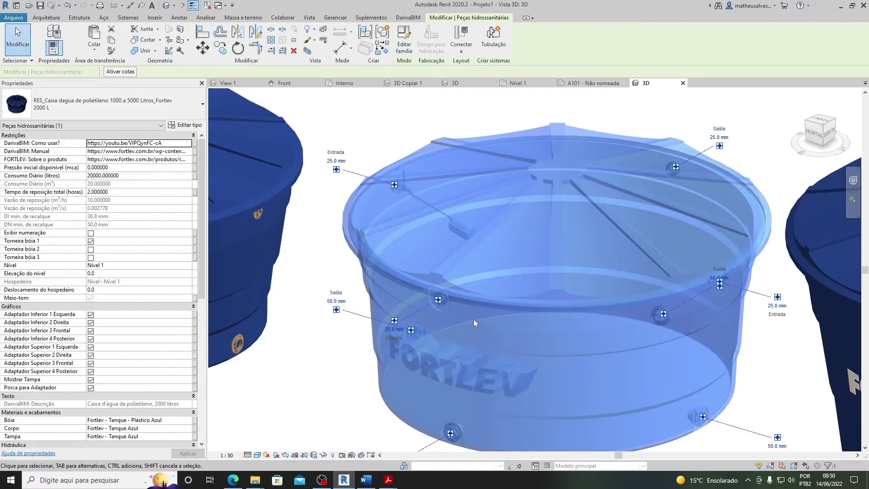
{"action": "scroll", "coordinate": [473, 319], "scroll_direction": "down", "scroll_amount": 2}
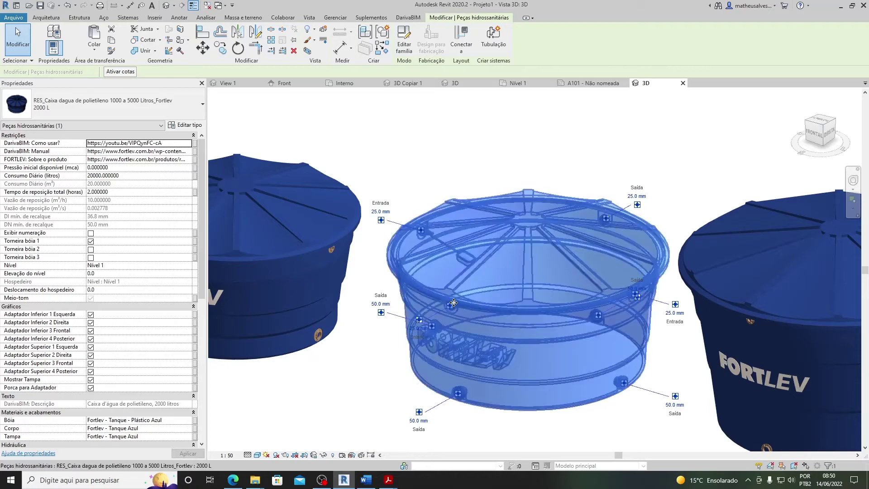
{"action": "scroll", "coordinate": [452, 306], "scroll_direction": "up", "scroll_amount": 3}
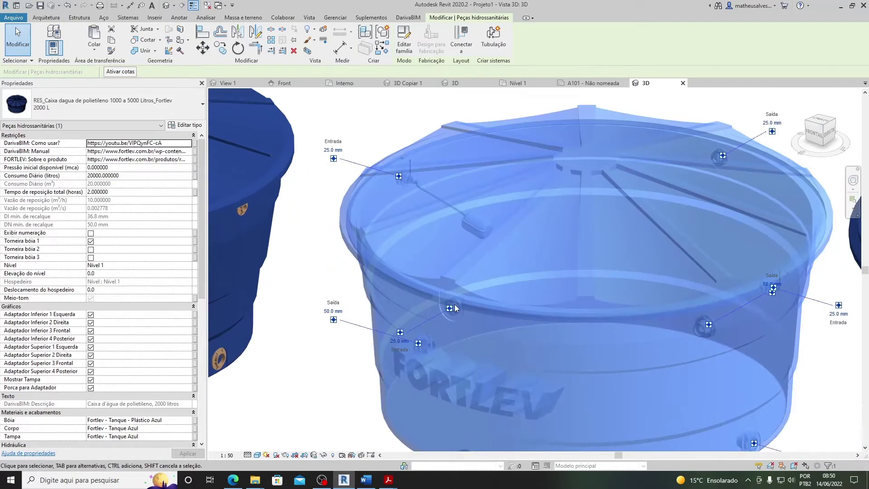
{"action": "scroll", "coordinate": [450, 309], "scroll_direction": "down", "scroll_amount": 2}
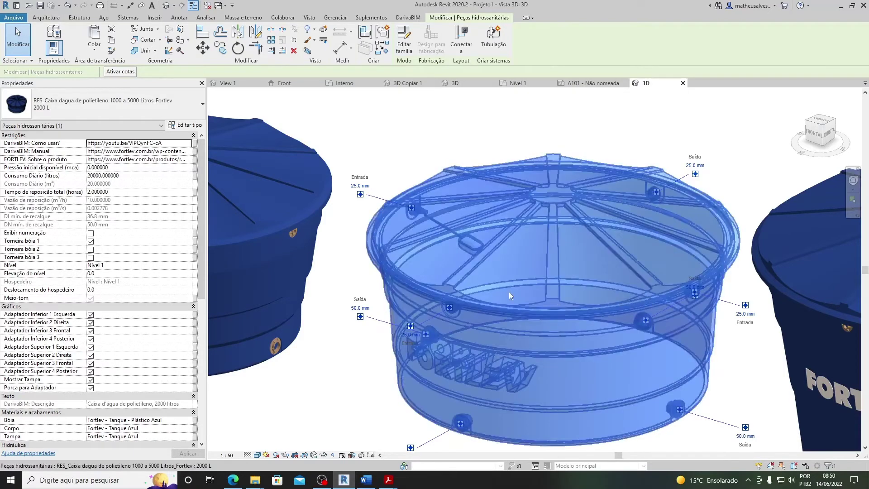
{"action": "scroll", "coordinate": [462, 277], "scroll_direction": "down", "scroll_amount": 2}
{"action": "left_click", "coordinate": [405, 373]}
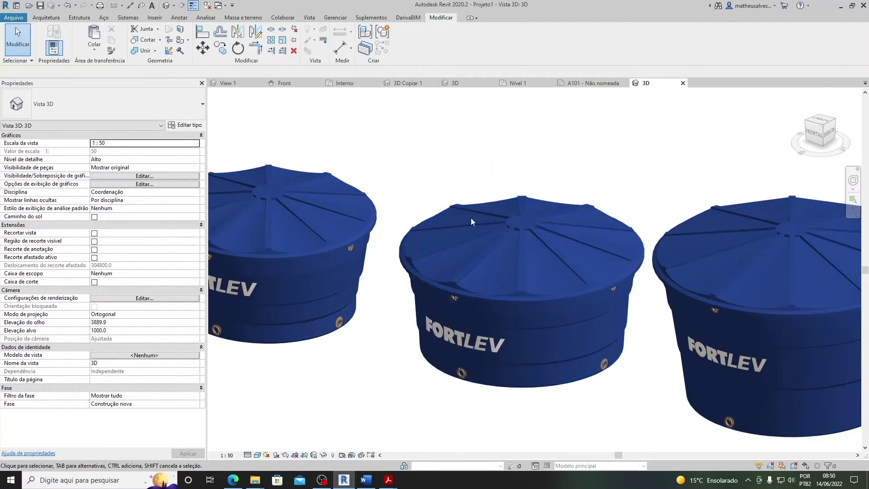
Step: Turn on the adapter numbering (Exibir numeração) for the 2000-litre tank
{"action": "left_click", "coordinate": [517, 292]}
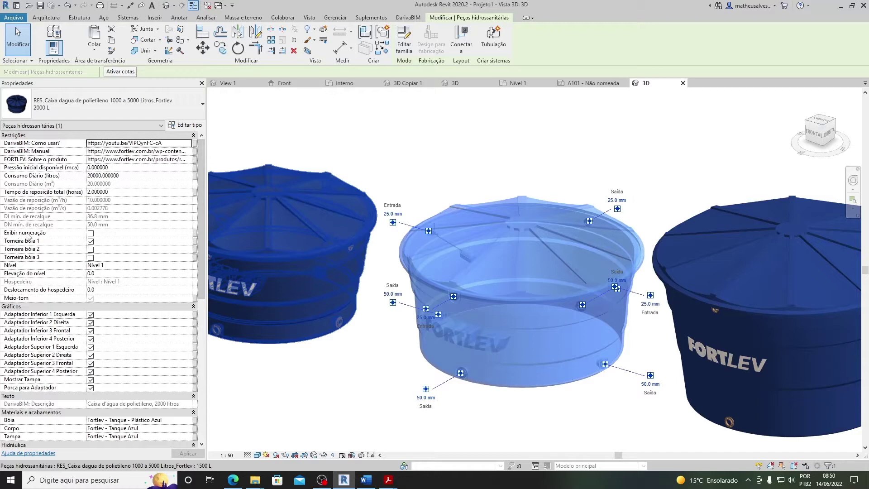
{"action": "left_click", "coordinate": [91, 233]}
{"action": "left_click", "coordinate": [364, 394]}
{"action": "scroll", "coordinate": [475, 360], "scroll_direction": "up", "scroll_amount": 2}
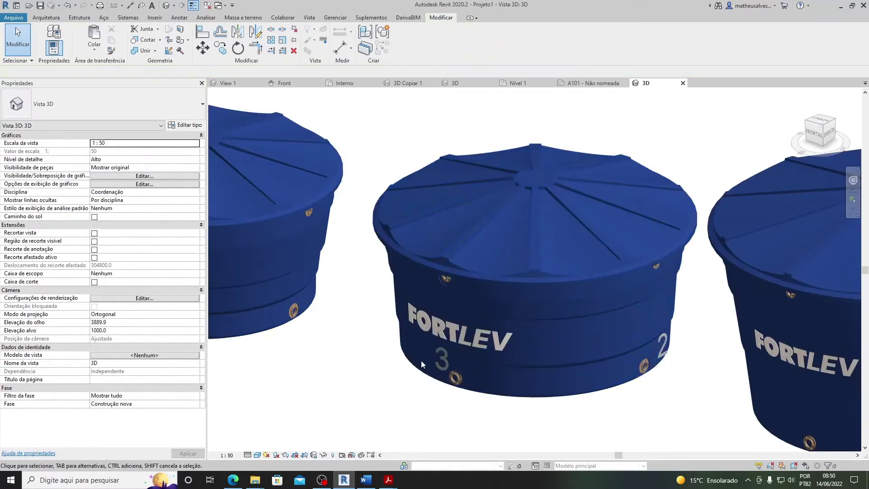
{"action": "scroll", "coordinate": [461, 365], "scroll_direction": "down", "scroll_amount": 1}
{"action": "scroll", "coordinate": [586, 350], "scroll_direction": "down", "scroll_amount": 2}
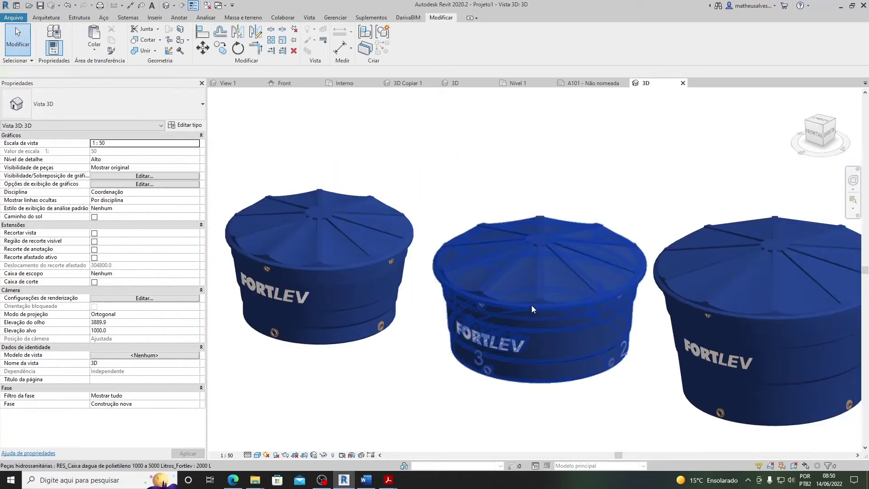
Step: Examine how the numbers on the 2000-litre tank's sides correspond to its upper and lower adapters
{"action": "left_click", "coordinate": [539, 303]}
{"action": "scroll", "coordinate": [452, 262], "scroll_direction": "up", "scroll_amount": 3}
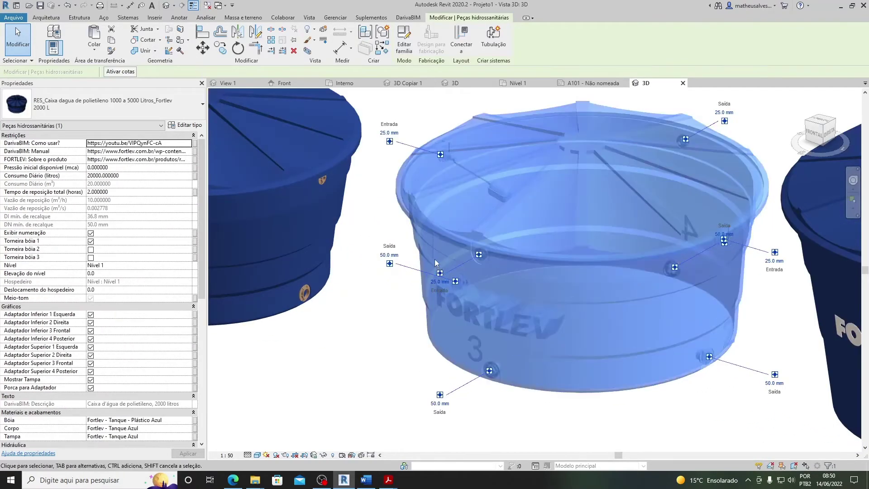
{"action": "scroll", "coordinate": [434, 258], "scroll_direction": "up", "scroll_amount": 2}
{"action": "scroll", "coordinate": [441, 234], "scroll_direction": "down", "scroll_amount": 4}
{"action": "scroll", "coordinate": [608, 304], "scroll_direction": "up", "scroll_amount": 2}
{"action": "scroll", "coordinate": [598, 306], "scroll_direction": "down", "scroll_amount": 2}
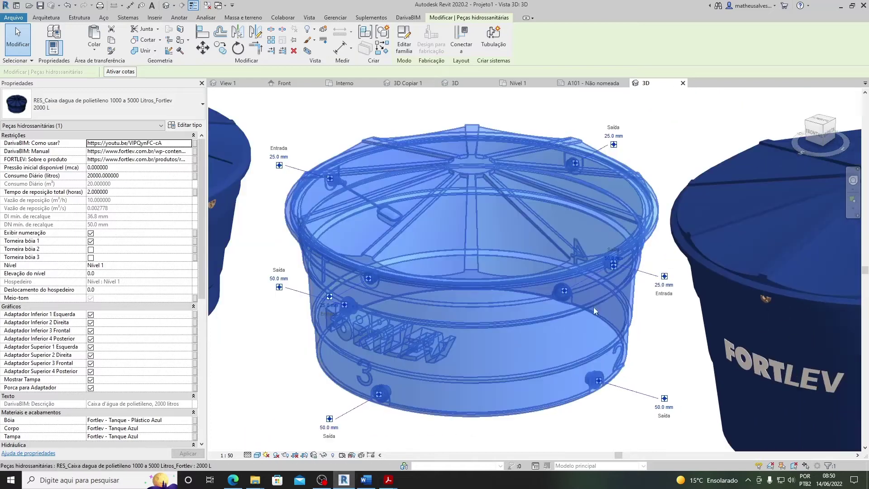
{"action": "scroll", "coordinate": [578, 243], "scroll_direction": "up", "scroll_amount": 3}
{"action": "scroll", "coordinate": [579, 244], "scroll_direction": "down", "scroll_amount": 3}
{"action": "left_click", "coordinate": [461, 411]}
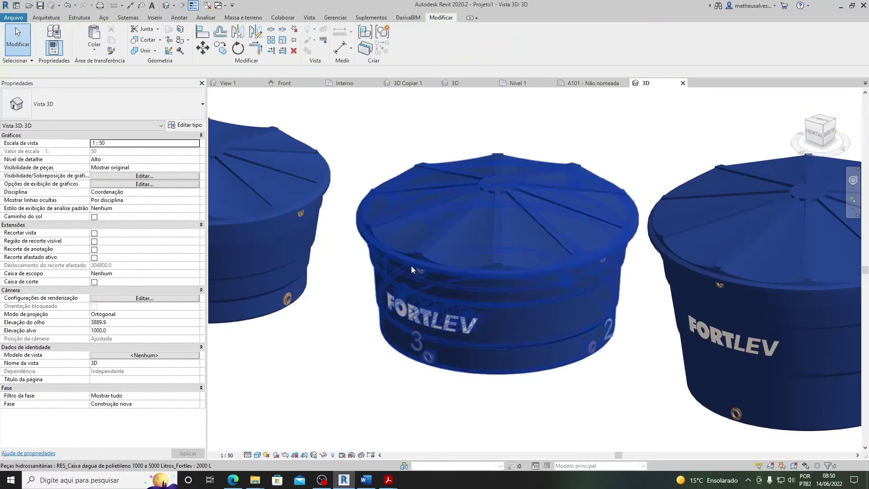
{"action": "scroll", "coordinate": [411, 266], "scroll_direction": "up", "scroll_amount": 4}
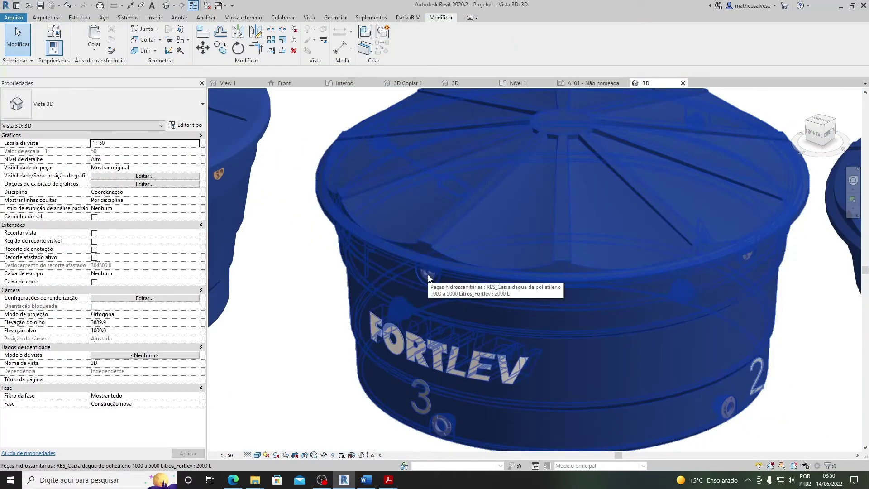
{"action": "scroll", "coordinate": [428, 273], "scroll_direction": "down", "scroll_amount": 3}
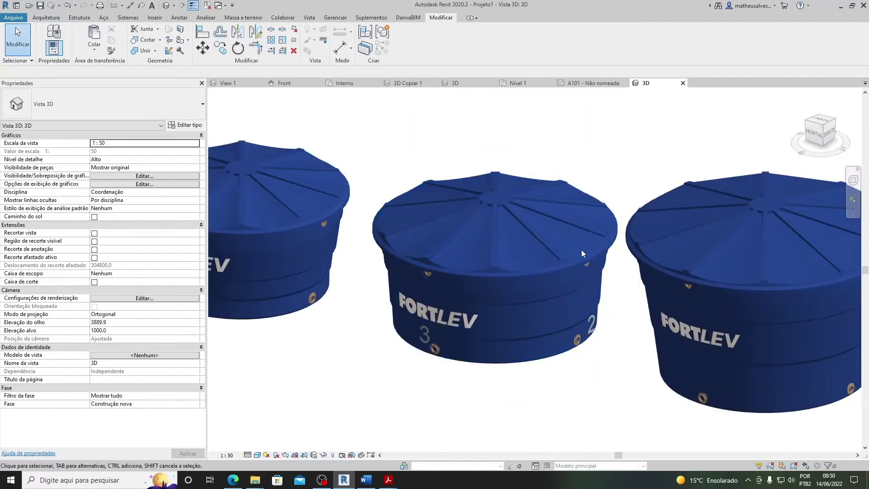
Step: Turn off the 2000-litre tank's upper adapters 1 Esquerda, 2 Direita and 4 Posterior, leaving 3 Frontal enabled
{"action": "left_click", "coordinate": [488, 272]}
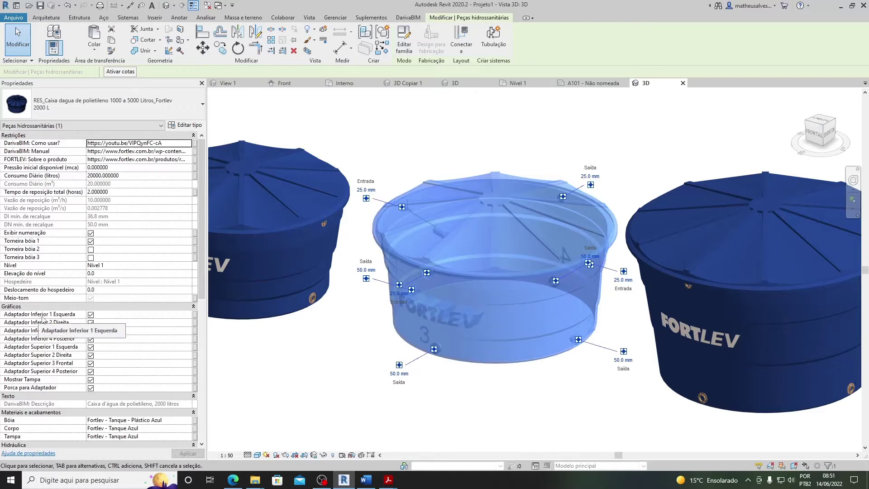
{"action": "left_click", "coordinate": [90, 347]}
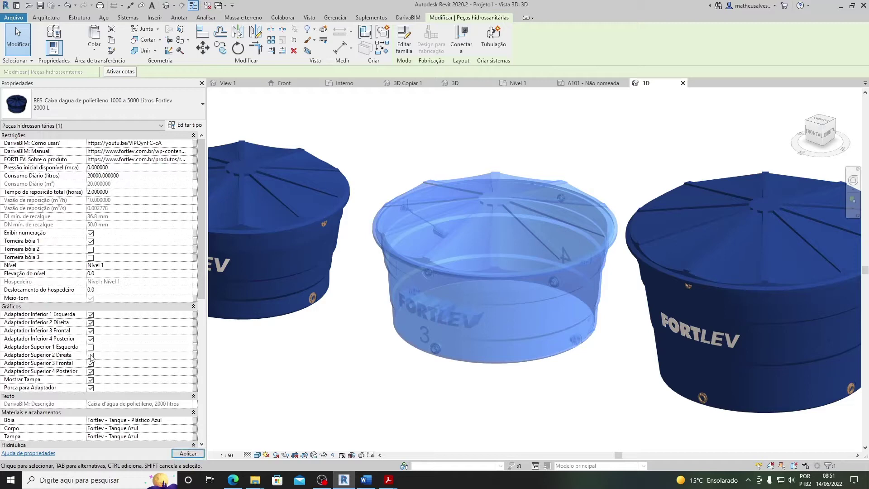
{"action": "left_click", "coordinate": [90, 372]}
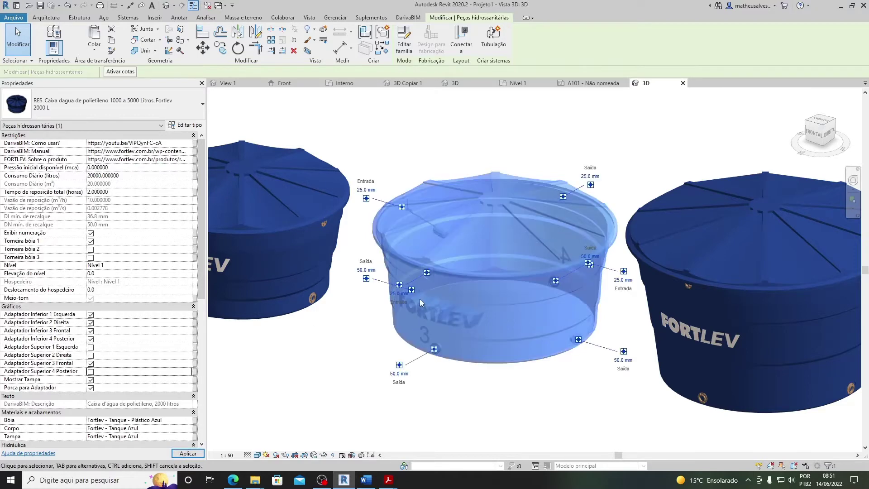
{"action": "scroll", "coordinate": [404, 209], "scroll_direction": "up", "scroll_amount": 5}
{"action": "scroll", "coordinate": [667, 194], "scroll_direction": "down", "scroll_amount": 3}
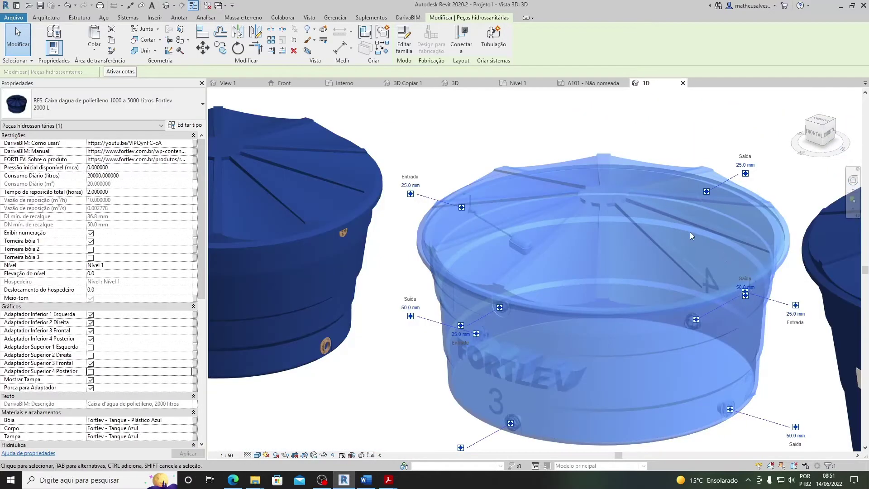
{"action": "middle_click_drag", "start_coordinate": [712, 262], "coordinate": [557, 238]}
{"action": "scroll", "coordinate": [557, 238], "scroll_direction": "down", "scroll_amount": 2}
{"action": "scroll", "coordinate": [428, 274], "scroll_direction": "down", "scroll_amount": 1}
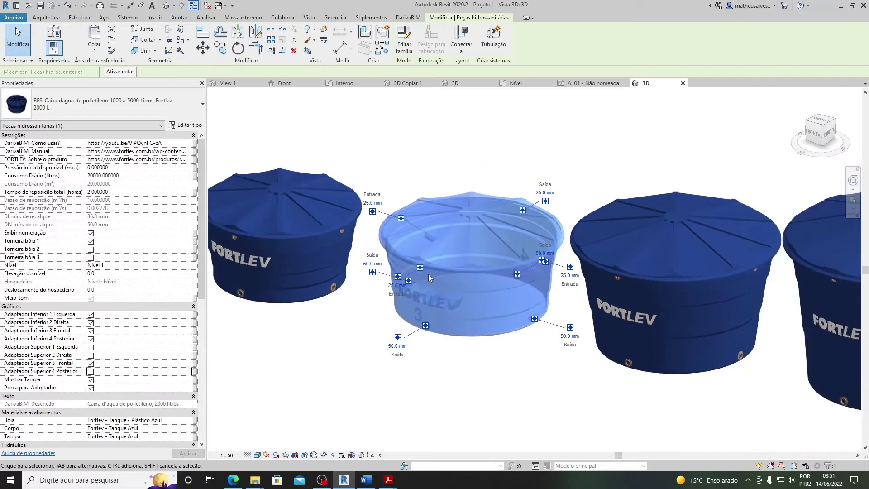
Step: Delete the 1000, 1500, 3000 and 5000-litre tanks, keeping only the 2000-litre tank in the model
{"action": "middle_click_drag", "start_coordinate": [428, 274], "coordinate": [470, 271]}
{"action": "scroll", "coordinate": [470, 271], "scroll_direction": "down", "scroll_amount": 2}
{"action": "left_click_drag", "start_coordinate": [395, 324], "coordinate": [276, 234]}
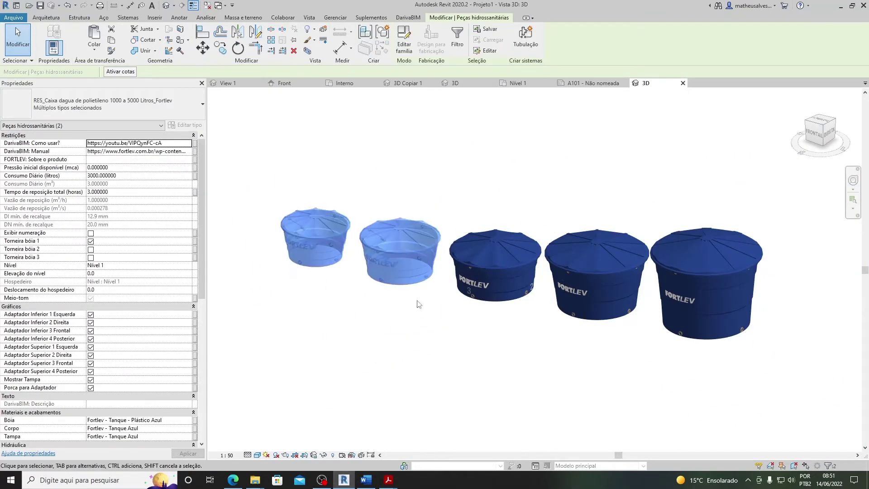
{"action": "key", "text": "Delete"}
{"action": "left_click_drag", "start_coordinate": [694, 364], "coordinate": [547, 290]}
{"action": "key", "text": "Delete"}
{"action": "middle_click_drag", "start_coordinate": [596, 243], "coordinate": [513, 249]}
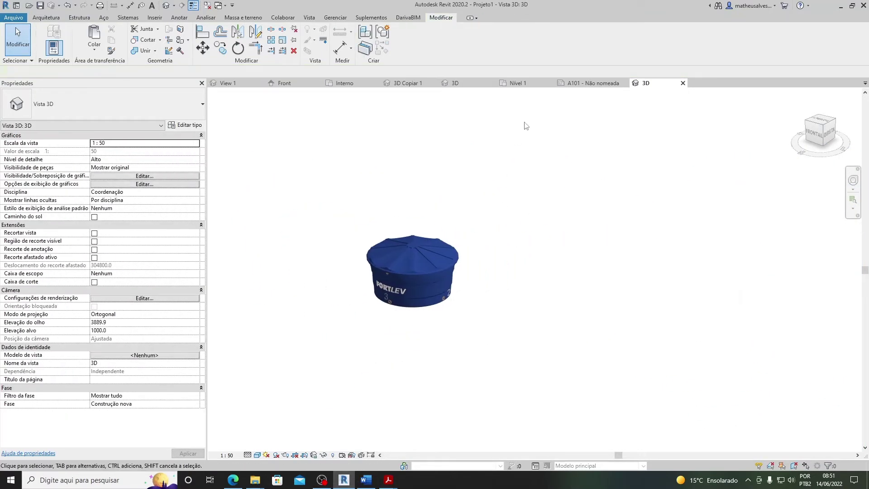
Step: Place sheet A101 with the Fortlev quantity schedule beside the 3D view and widen the sheet's area
{"action": "left_click", "coordinate": [592, 83]}
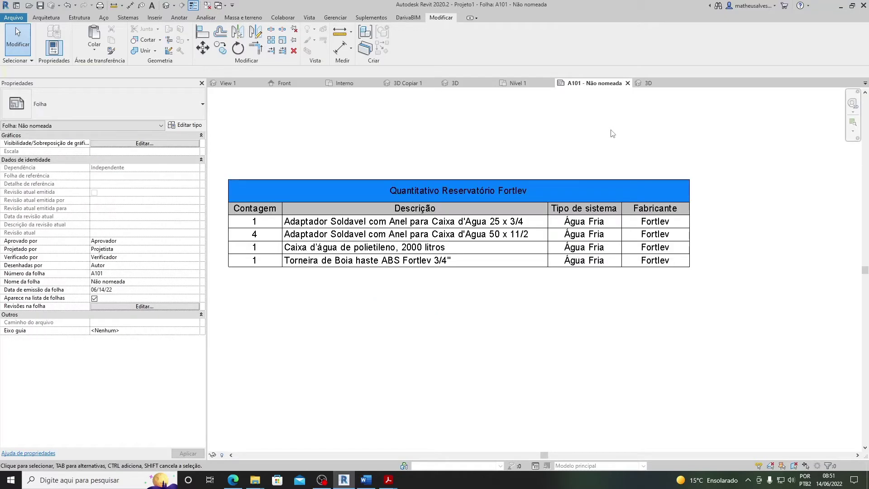
{"action": "mouse_move", "coordinate": [600, 86]}
{"action": "left_mouse_down"}
{"action": "mouse_move", "coordinate": [814, 190]}
{"action": "mouse_move", "coordinate": [865, 194]}
{"action": "left_mouse_up"}
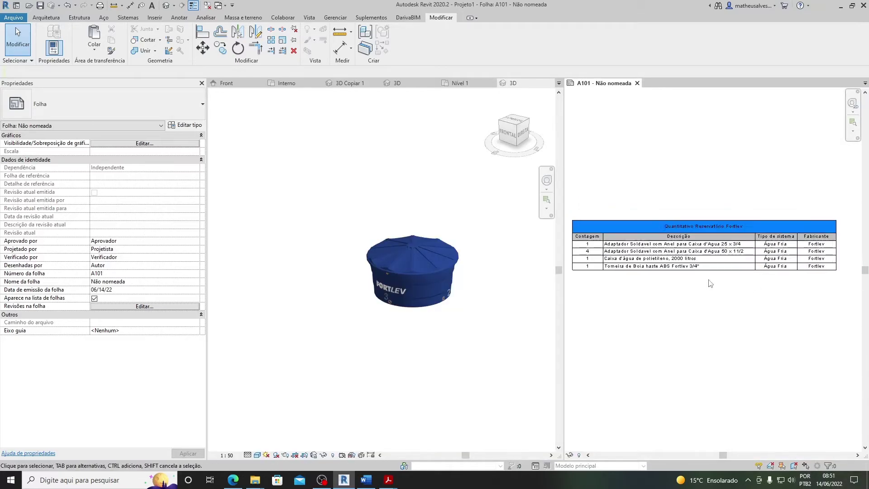
{"action": "left_click_drag", "start_coordinate": [563, 281], "coordinate": [446, 282]}
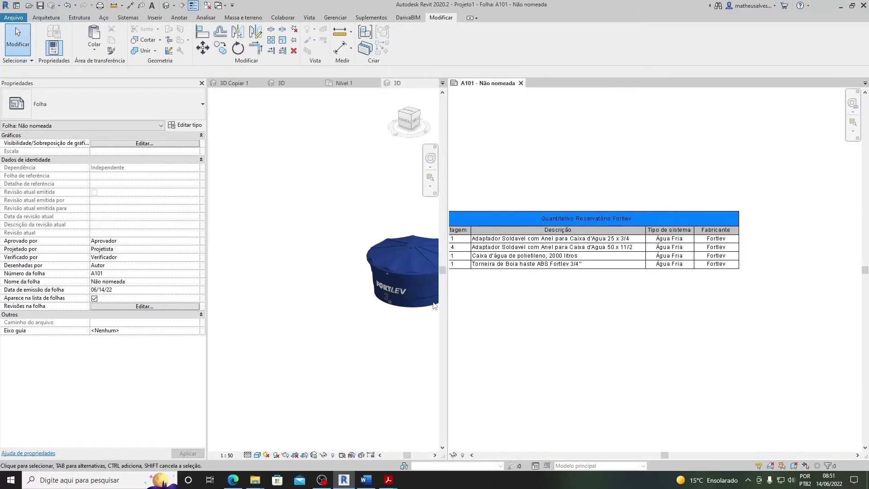
Step: Examine the 2000-litre tank's float valve and adapters from several sides alongside the quantity schedule on sheet A101
{"action": "left_click", "coordinate": [357, 310]}
{"action": "scroll", "coordinate": [364, 310], "scroll_direction": "down", "scroll_amount": 2}
{"action": "scroll", "coordinate": [271, 284], "scroll_direction": "up", "scroll_amount": 4}
{"action": "scroll", "coordinate": [377, 291], "scroll_direction": "up", "scroll_amount": 4}
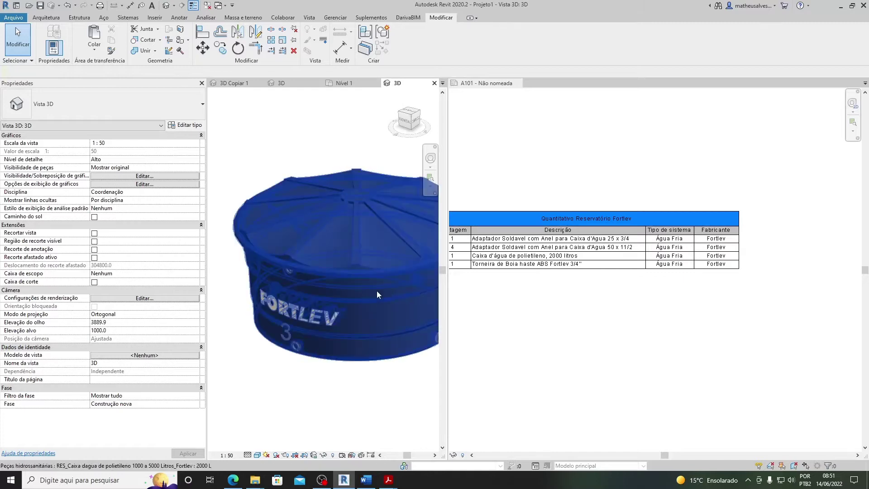
{"action": "left_click", "coordinate": [522, 285]}
{"action": "scroll", "coordinate": [522, 285], "scroll_direction": "up", "scroll_amount": 3}
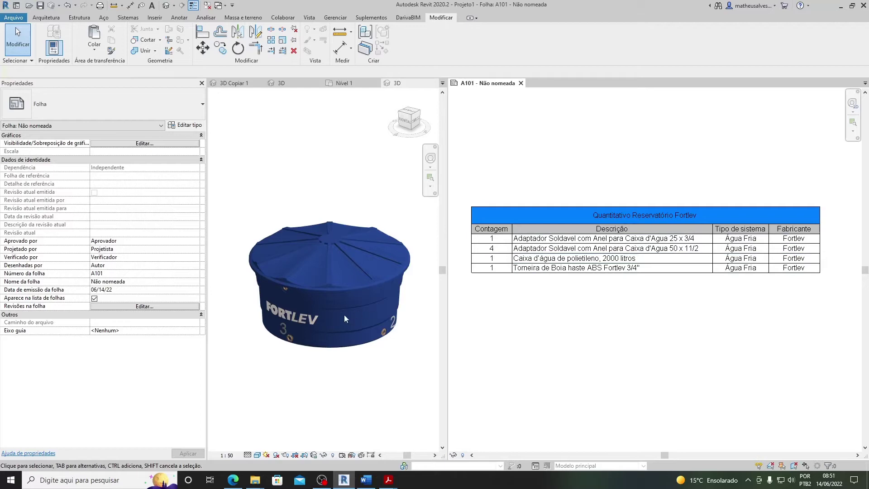
{"action": "scroll", "coordinate": [321, 292], "scroll_direction": "up", "scroll_amount": 2}
{"action": "scroll", "coordinate": [362, 284], "scroll_direction": "down", "scroll_amount": 2}
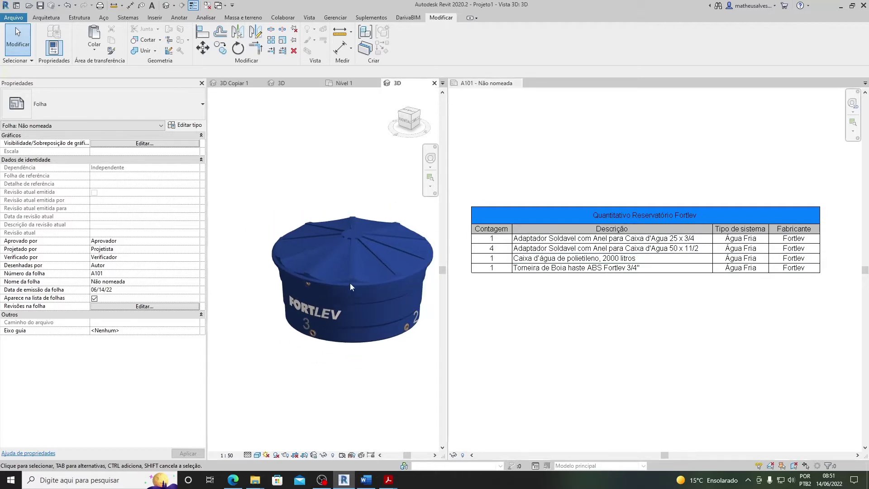
{"action": "left_click", "coordinate": [354, 280]}
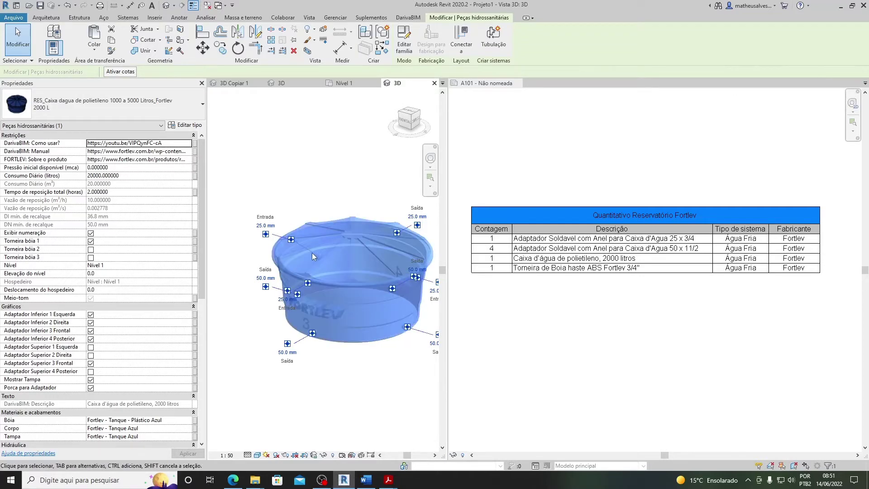
{"action": "scroll", "coordinate": [292, 270], "scroll_direction": "up", "scroll_amount": 6}
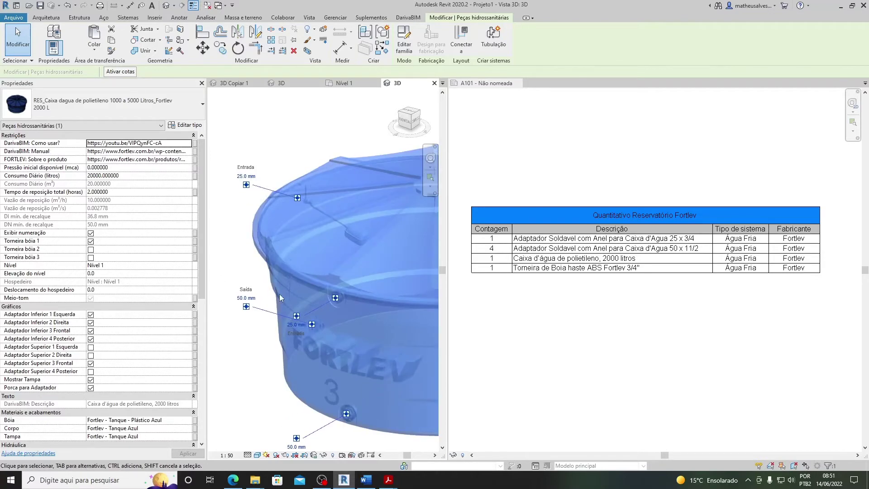
{"action": "scroll", "coordinate": [288, 292], "scroll_direction": "down", "scroll_amount": 8}
{"action": "left_click", "coordinate": [243, 382]}
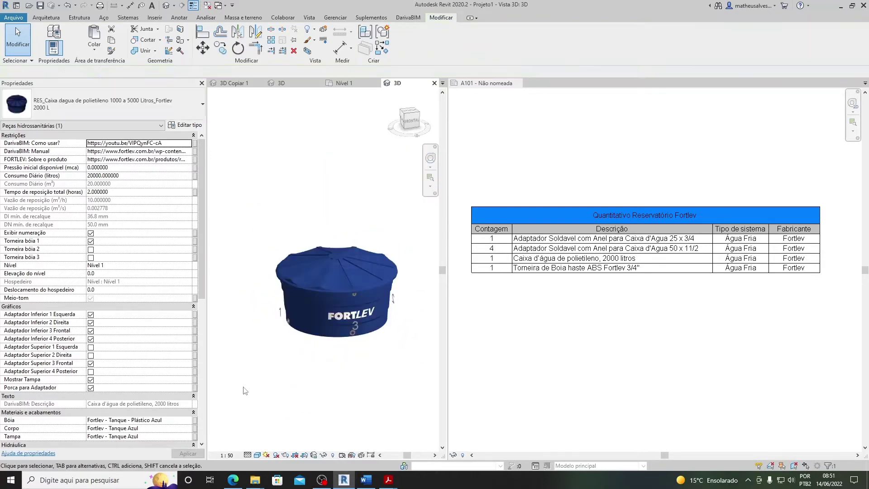
{"action": "scroll", "coordinate": [303, 320], "scroll_direction": "up", "scroll_amount": 5}
{"action": "scroll", "coordinate": [303, 320], "scroll_direction": "down", "scroll_amount": 5}
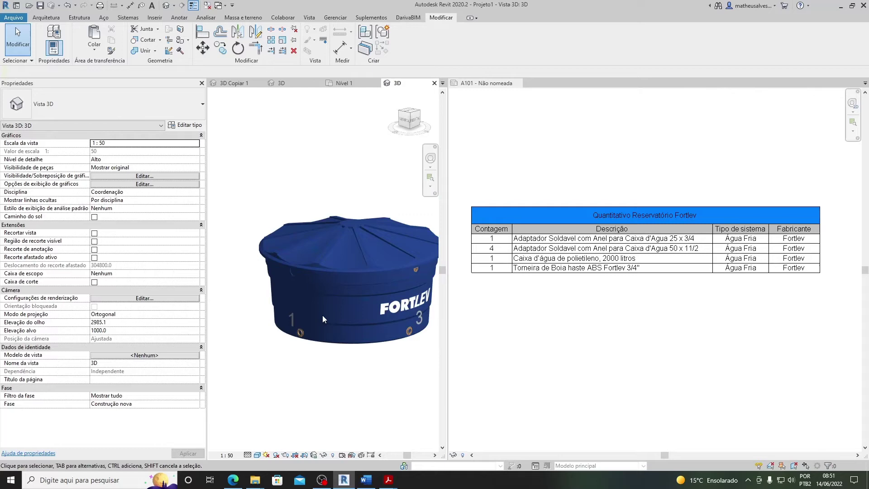
Step: Turn off Torneira bóia 1 on the 2000-litre tank and turn on Torneira bóia 2
{"action": "left_click", "coordinate": [328, 276]}
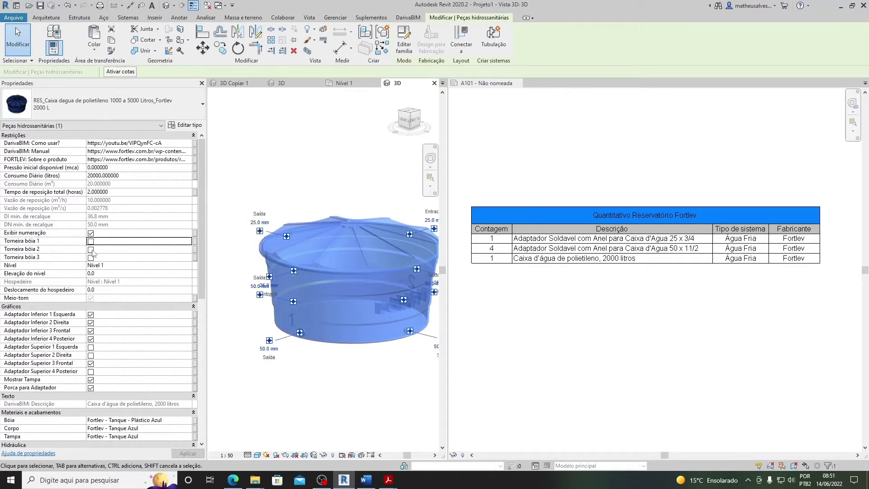
{"action": "left_click", "coordinate": [90, 249]}
{"action": "middle_click_drag", "start_coordinate": [294, 378], "coordinate": [269, 370], "text": "shift"}
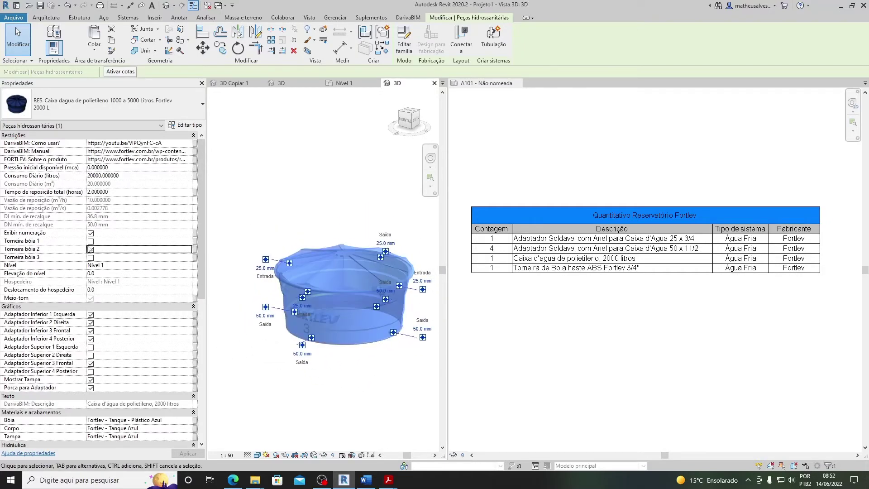
Step: Turn off Torneira bóia 2 on the 2000-litre tank and turn on Torneira bóia 3 instead
{"action": "left_click", "coordinate": [91, 249]}
{"action": "left_click", "coordinate": [91, 258]}
{"action": "scroll", "coordinate": [306, 290], "scroll_direction": "up", "scroll_amount": 2}
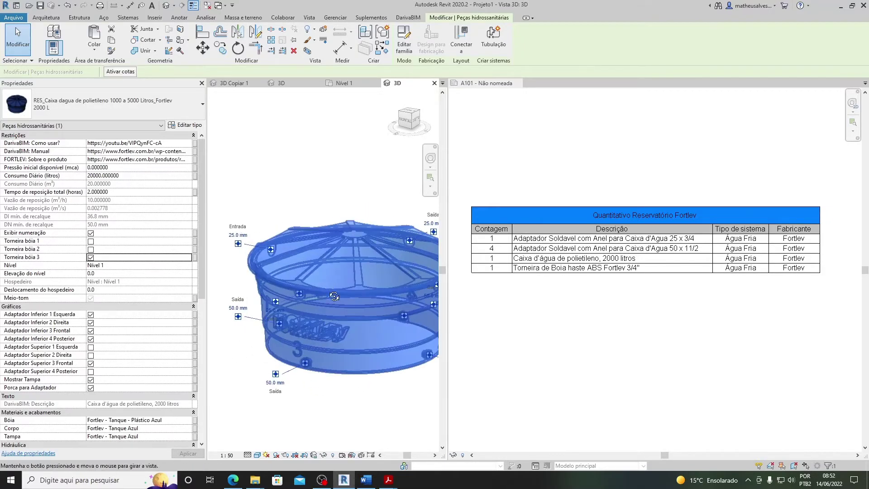
{"action": "middle_click_drag", "start_coordinate": [307, 291], "coordinate": [285, 314], "text": "shift"}
{"action": "scroll", "coordinate": [286, 312], "scroll_direction": "up", "scroll_amount": 3}
{"action": "scroll", "coordinate": [324, 298], "scroll_direction": "down", "scroll_amount": 3}
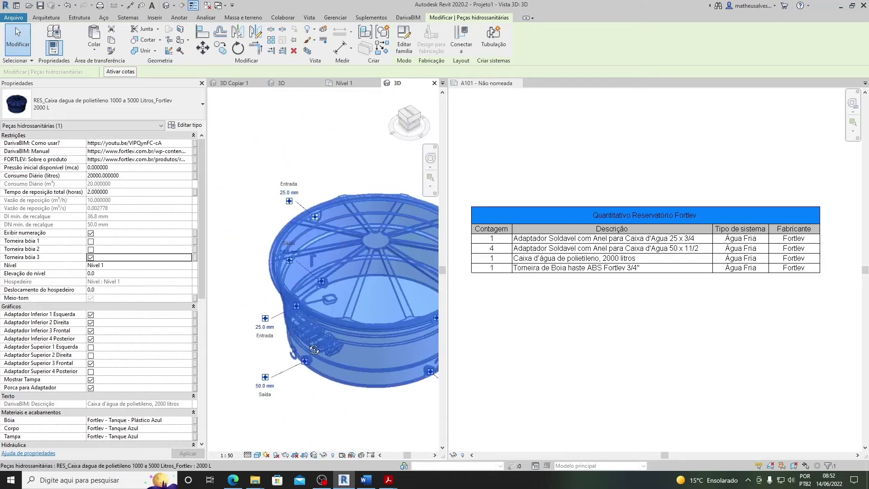
{"action": "middle_click_drag", "start_coordinate": [295, 398], "coordinate": [272, 373], "text": "shift"}
{"action": "left_click", "coordinate": [294, 376]}
{"action": "scroll", "coordinate": [296, 375], "scroll_direction": "down", "scroll_amount": 2}
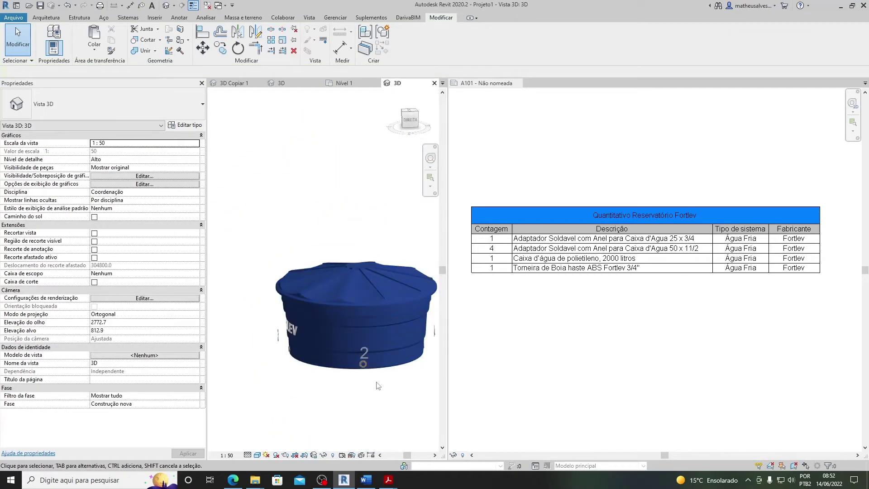
Step: Examine the numbered sides and connectors around the 2000-litre tank, comparing them with the quantity schedule
{"action": "middle_click_drag", "start_coordinate": [386, 379], "coordinate": [296, 389], "text": "shift"}
{"action": "middle_click_drag", "start_coordinate": [387, 377], "coordinate": [317, 328], "text": "shift"}
{"action": "left_click", "coordinate": [305, 319]}
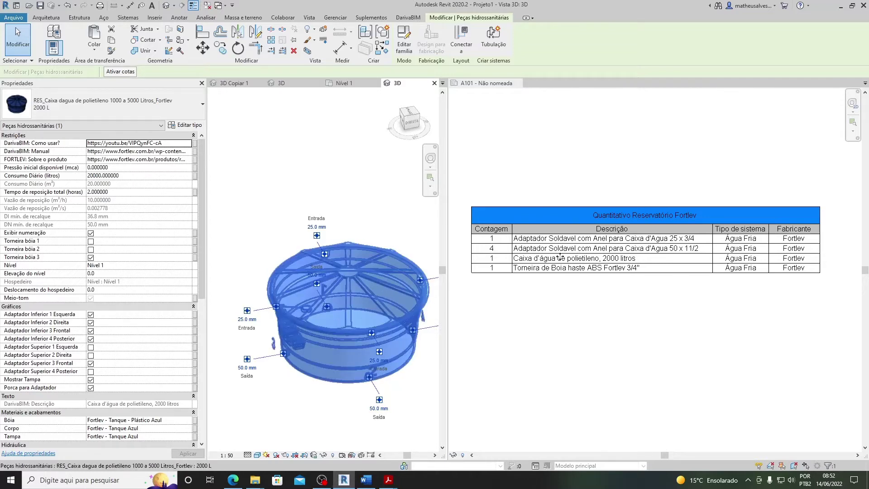
{"action": "middle_click_drag", "start_coordinate": [318, 375], "coordinate": [285, 375], "text": "shift"}
{"action": "left_click", "coordinate": [343, 408]}
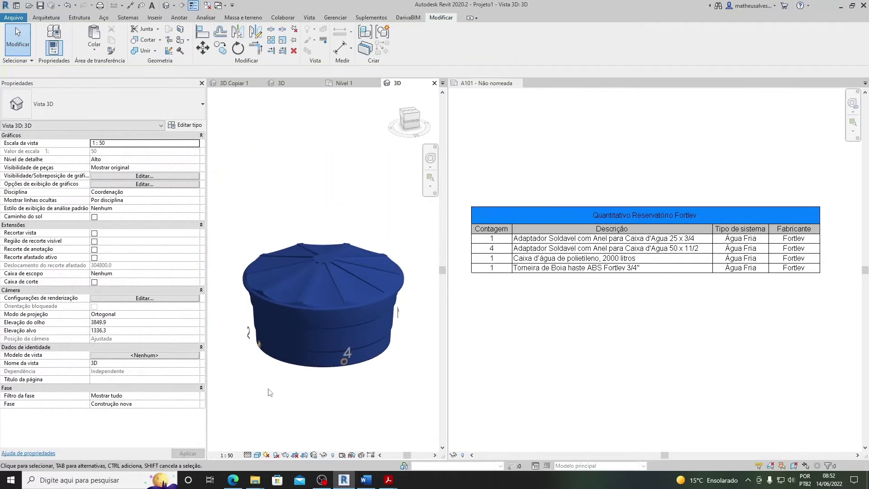
{"action": "left_click", "coordinate": [311, 313]}
{"action": "middle_click_drag", "start_coordinate": [321, 343], "coordinate": [307, 368], "text": "shift"}
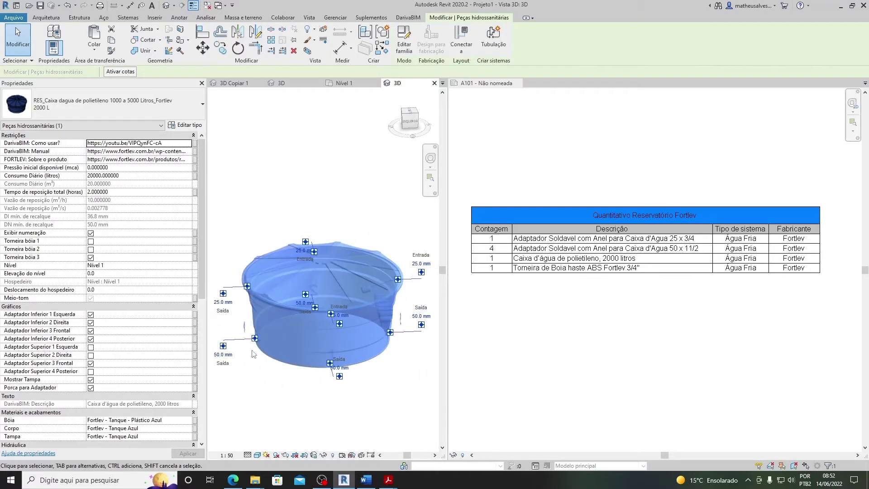
{"action": "scroll", "coordinate": [292, 363], "scroll_direction": "up", "scroll_amount": 2}
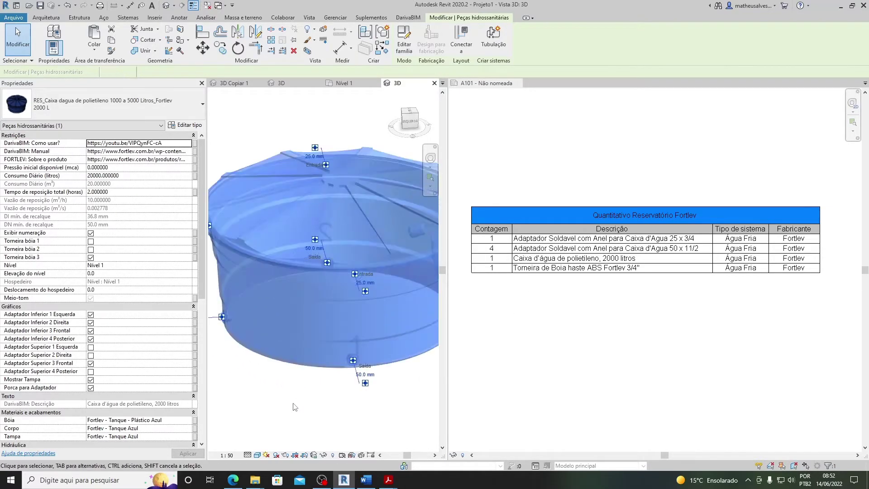
{"action": "left_click", "coordinate": [299, 400]}
{"action": "scroll", "coordinate": [289, 390], "scroll_direction": "down", "scroll_amount": 2}
{"action": "middle_click_drag", "start_coordinate": [262, 392], "coordinate": [313, 403], "text": "shift"}
Step: Turn off the 2000-litre tank's lower adapters 1 Esquerda, 2 Direita and 4 Posterior, leaving 3 Frontal enabled
{"action": "left_click", "coordinate": [278, 317]}
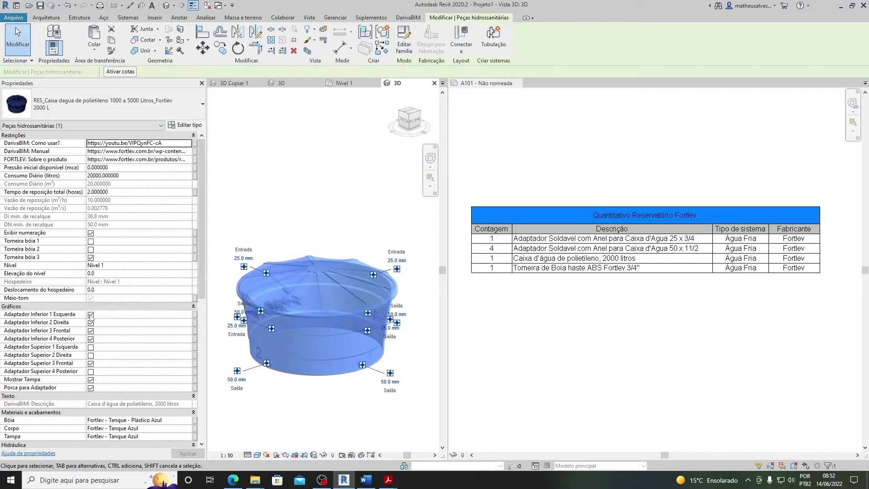
{"action": "left_click", "coordinate": [91, 314]}
{"action": "left_click", "coordinate": [90, 323]}
{"action": "left_click", "coordinate": [91, 339]}
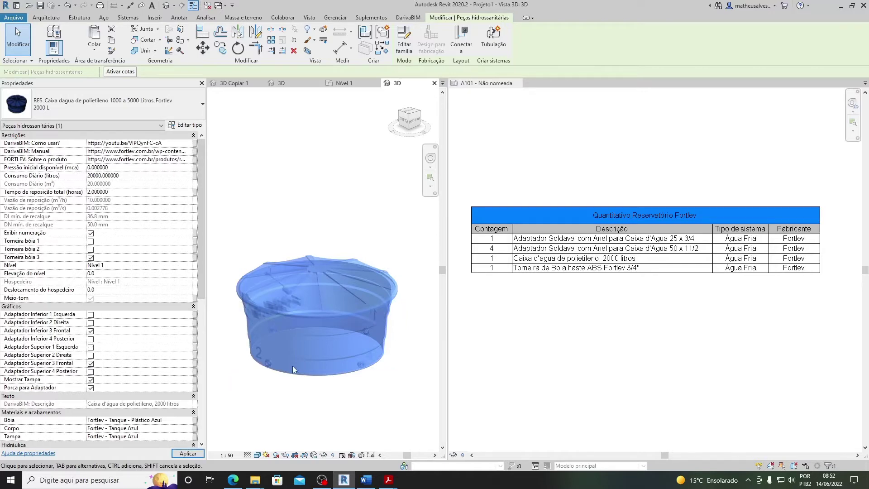
{"action": "left_click", "coordinate": [283, 404]}
Step: Inspect the upper and lower adapters on the tank's side 3 and compare them with the quantity schedule
{"action": "middle_click_drag", "start_coordinate": [283, 407], "coordinate": [263, 393], "text": "shift"}
{"action": "middle_click_drag", "start_coordinate": [232, 324], "coordinate": [254, 352]}
{"action": "scroll", "coordinate": [253, 351], "scroll_direction": "up", "scroll_amount": 1}
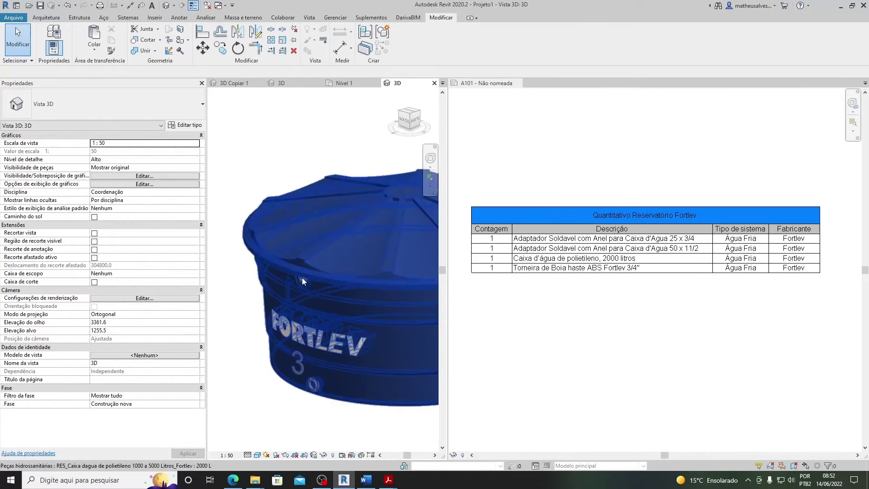
{"action": "middle_click_drag", "start_coordinate": [317, 385], "coordinate": [320, 355]}
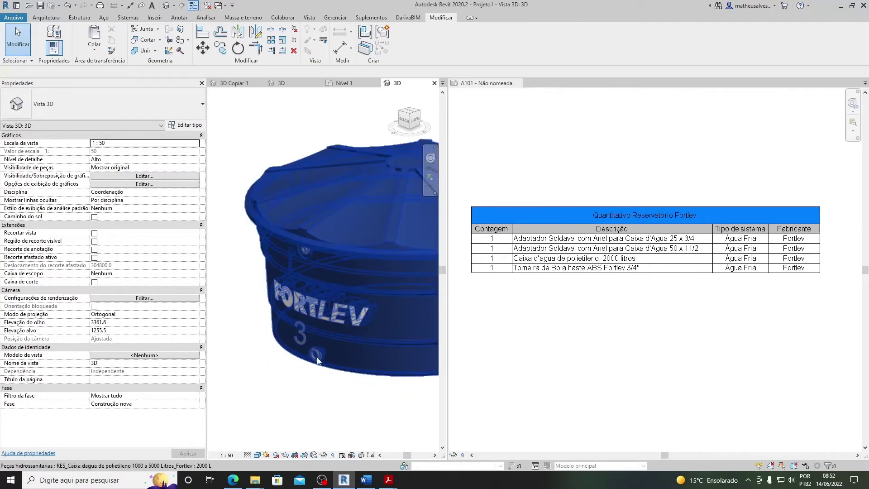
{"action": "scroll", "coordinate": [317, 360], "scroll_direction": "down", "scroll_amount": 3}
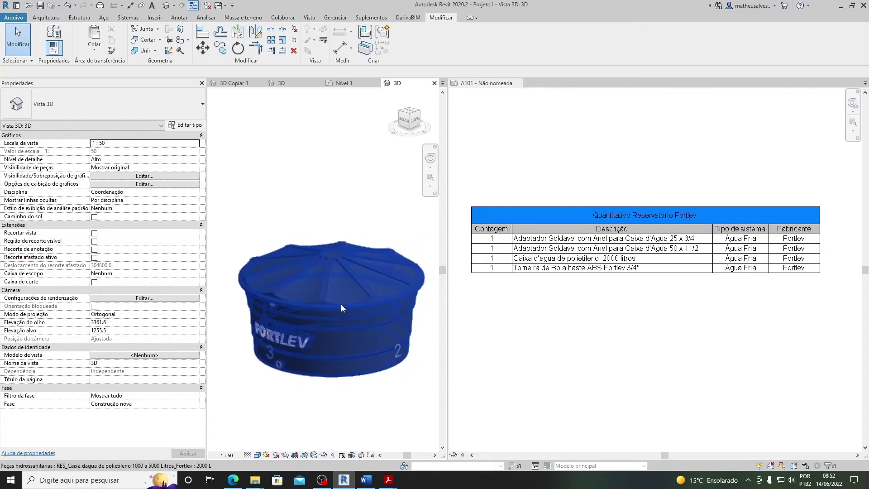
{"action": "left_click", "coordinate": [341, 308]}
{"action": "key", "text": "Escape"}
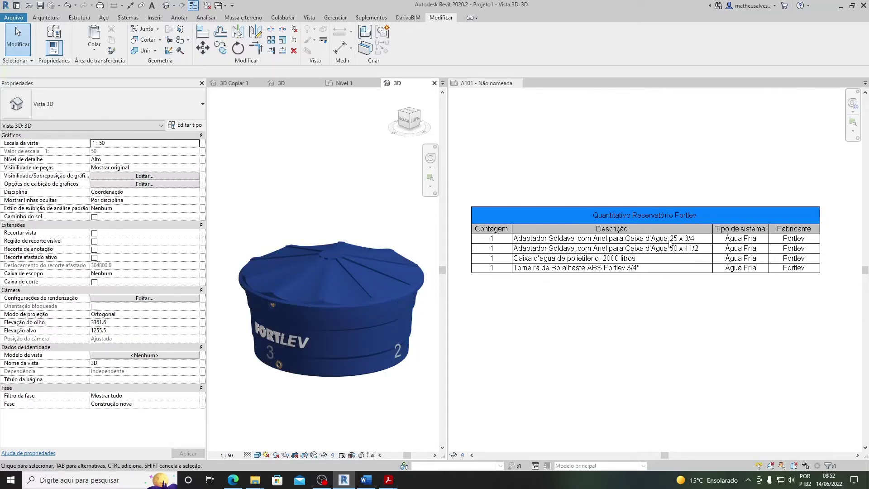
Step: Set the diameter of the upper inlet connector (Entrada) on the tank's side 3 to 20 mm
{"action": "left_click", "coordinate": [272, 301]}
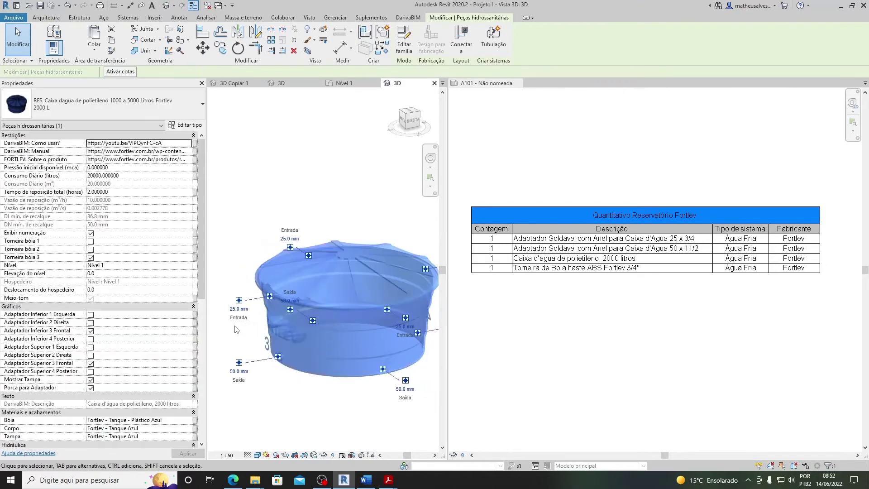
{"action": "scroll", "coordinate": [236, 329], "scroll_direction": "up", "scroll_amount": 2}
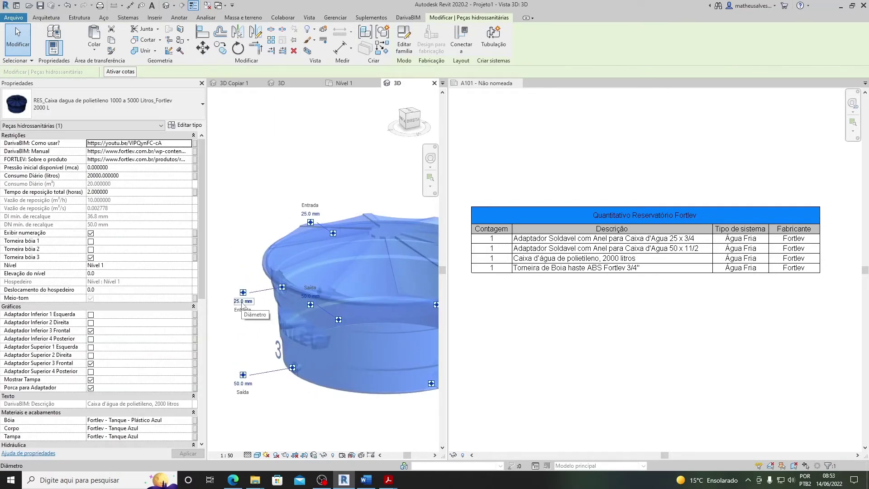
{"action": "left_click", "coordinate": [243, 303]}
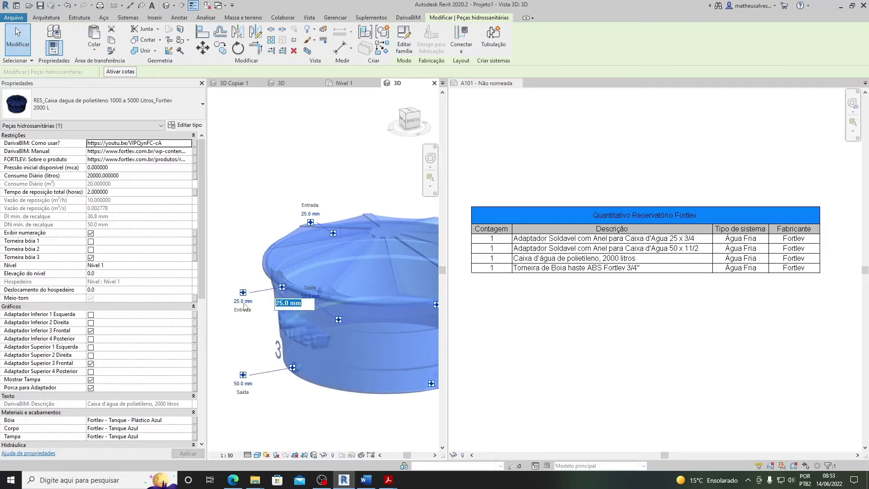
{"action": "type", "text": "20"}
{"action": "key", "text": "Return"}
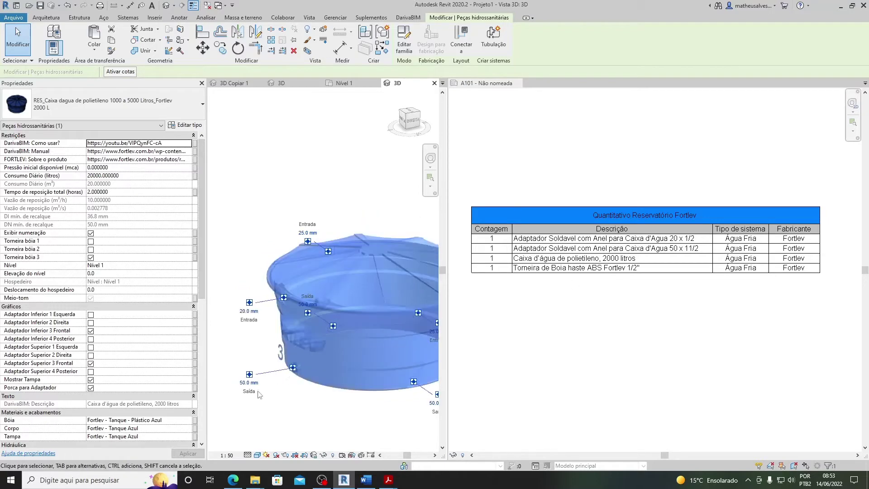
Step: Set the diameter of the lower outlet connector (Saída) on the tank's side 3 to 40 mm
{"action": "scroll", "coordinate": [246, 388], "scroll_direction": "up", "scroll_amount": 1}
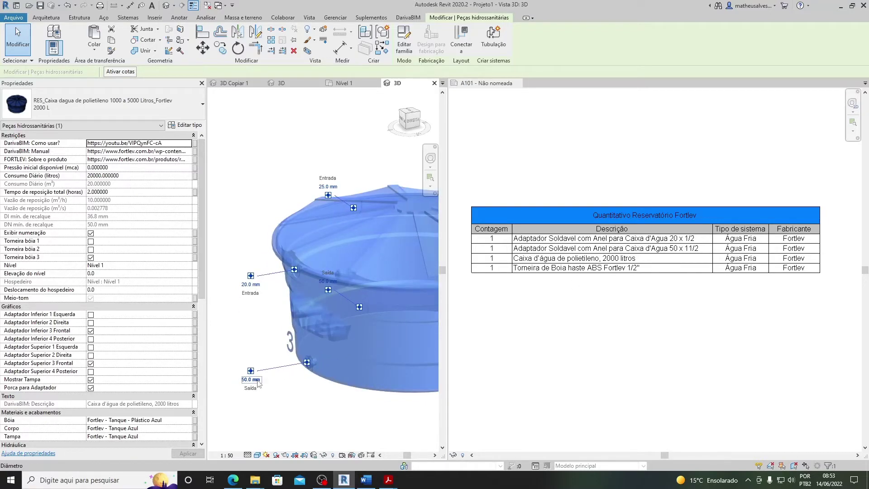
{"action": "left_click", "coordinate": [258, 383]}
{"action": "type", "text": "40"}
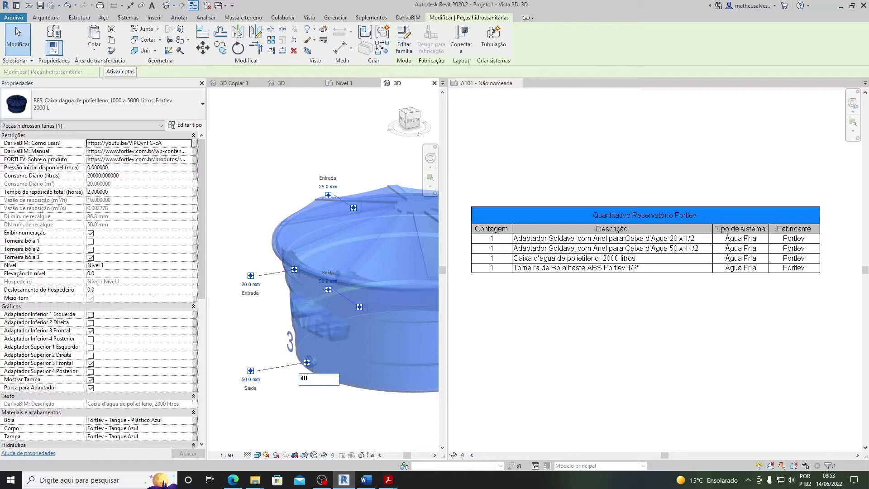
{"action": "key", "text": "Return"}
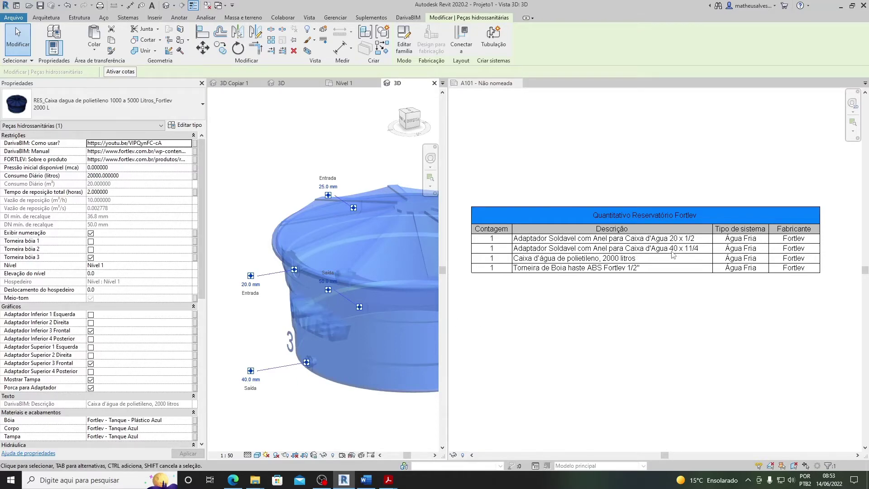
{"action": "scroll", "coordinate": [352, 300], "scroll_direction": "down", "scroll_amount": 3}
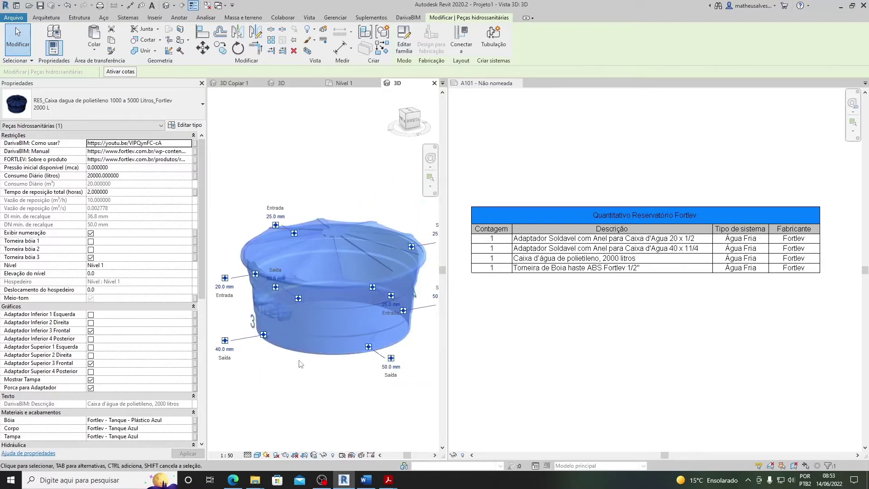
{"action": "left_click", "coordinate": [301, 384]}
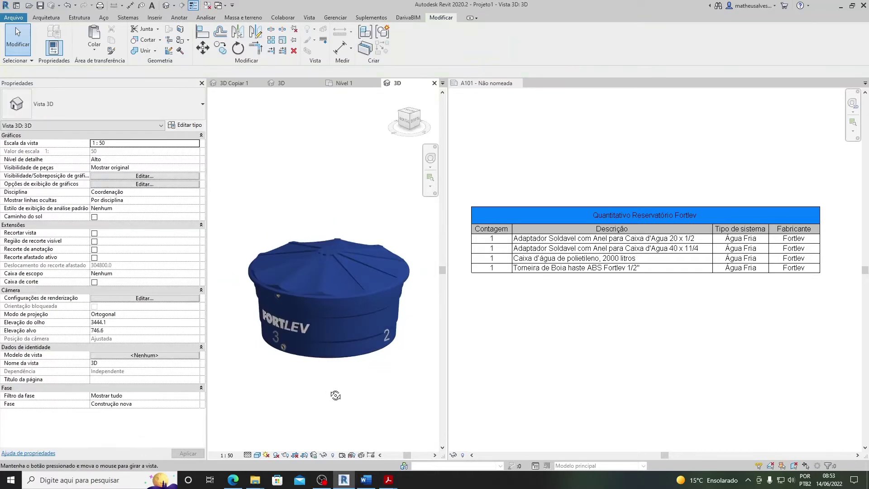
Step: Turn off Exibir numeração to hide the side numbers on the 2000-litre tank
{"action": "left_click", "coordinate": [313, 297]}
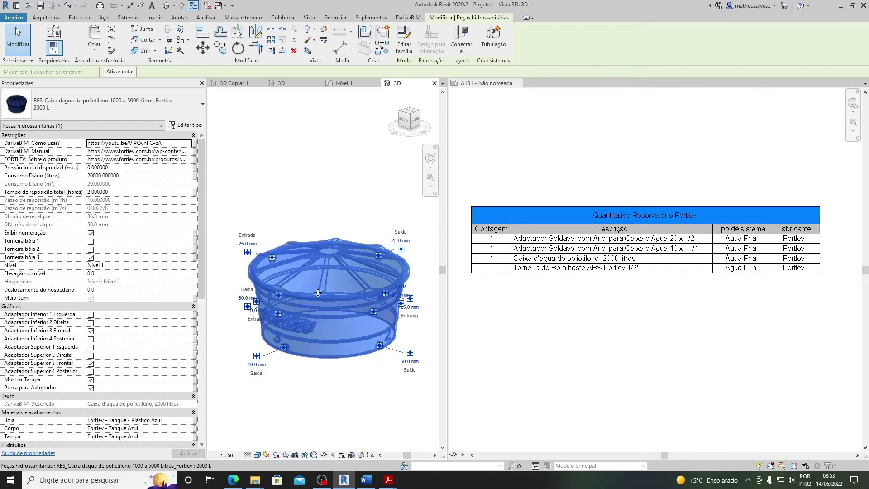
{"action": "scroll", "coordinate": [306, 299], "scroll_direction": "up", "scroll_amount": 1}
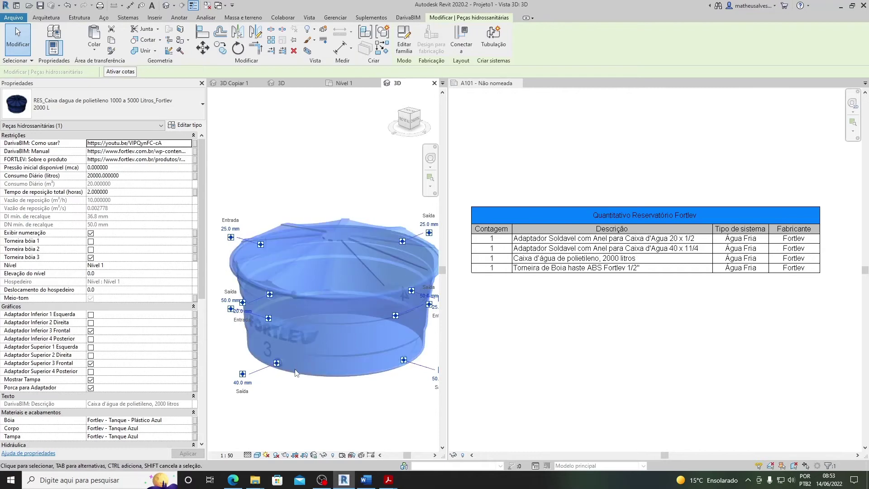
{"action": "scroll", "coordinate": [310, 390], "scroll_direction": "down", "scroll_amount": 2}
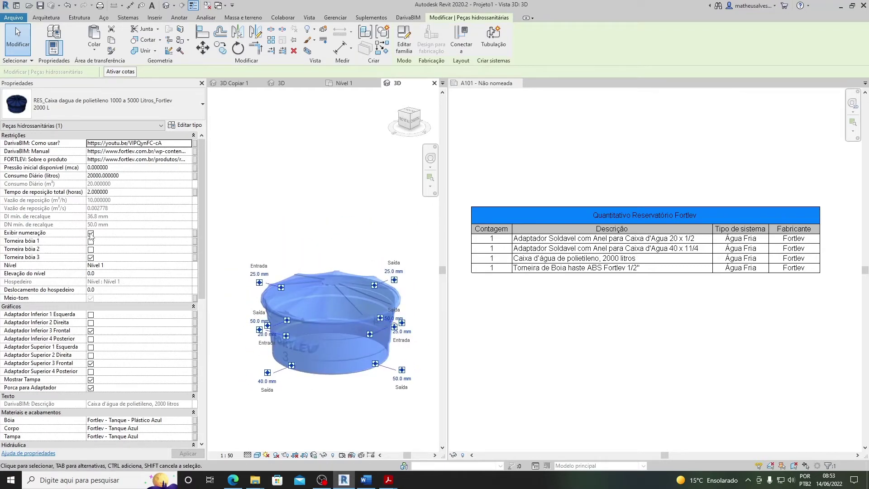
{"action": "left_click", "coordinate": [90, 233]}
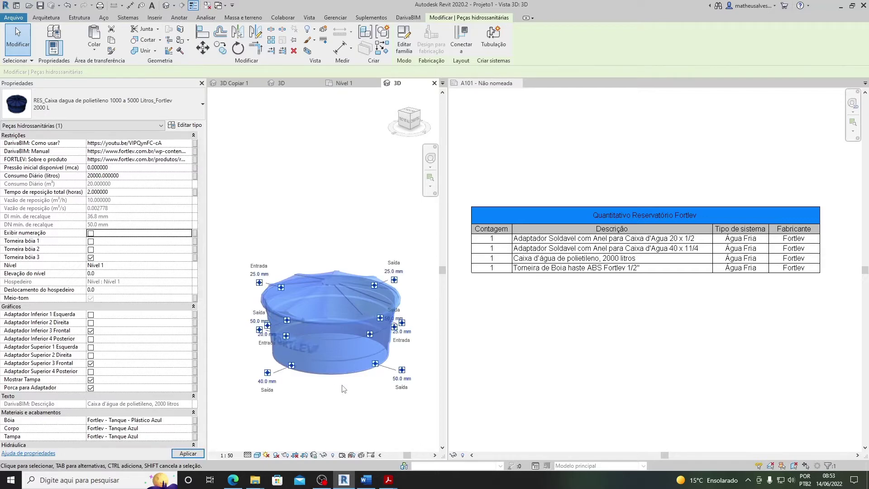
Step: Deselect the 2000-litre tank and open the Quantitativo Reservatório Fortlev schedule from sheet A101 for editing
{"action": "left_click", "coordinate": [342, 387]}
{"action": "middle_click_drag", "start_coordinate": [321, 384], "coordinate": [566, 357], "text": "shift"}
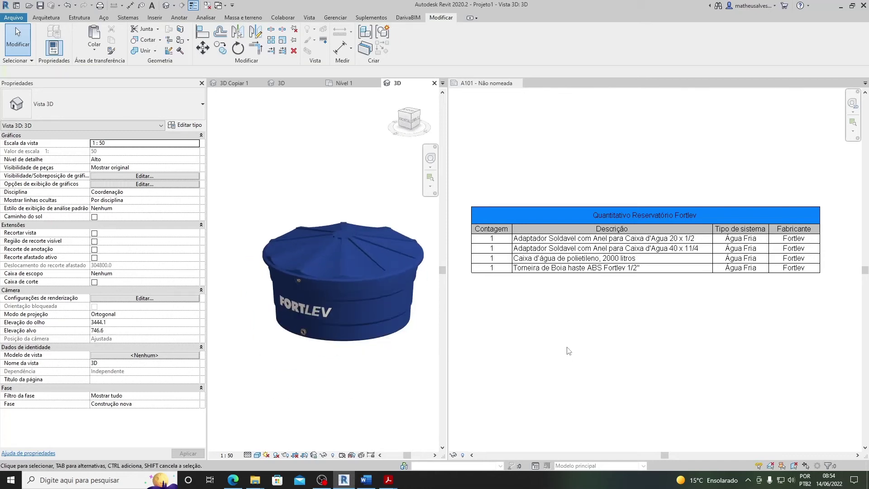
{"action": "left_click", "coordinate": [582, 247]}
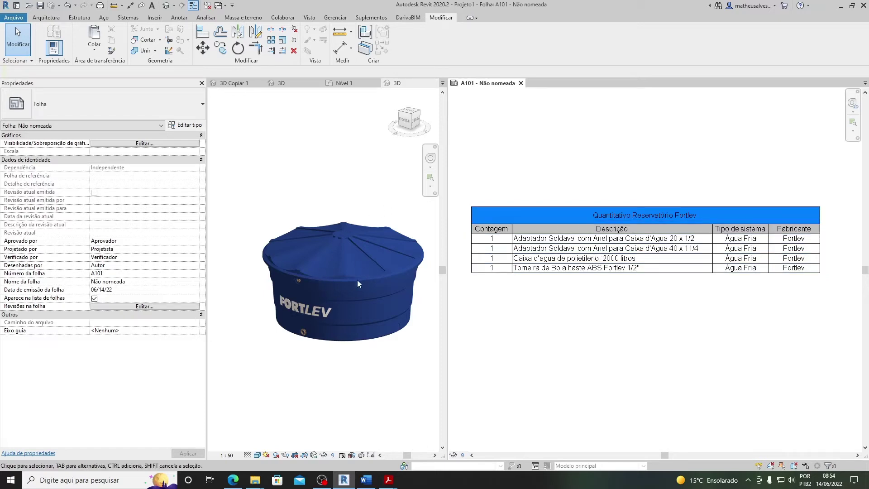
{"action": "double_click", "coordinate": [581, 249]}
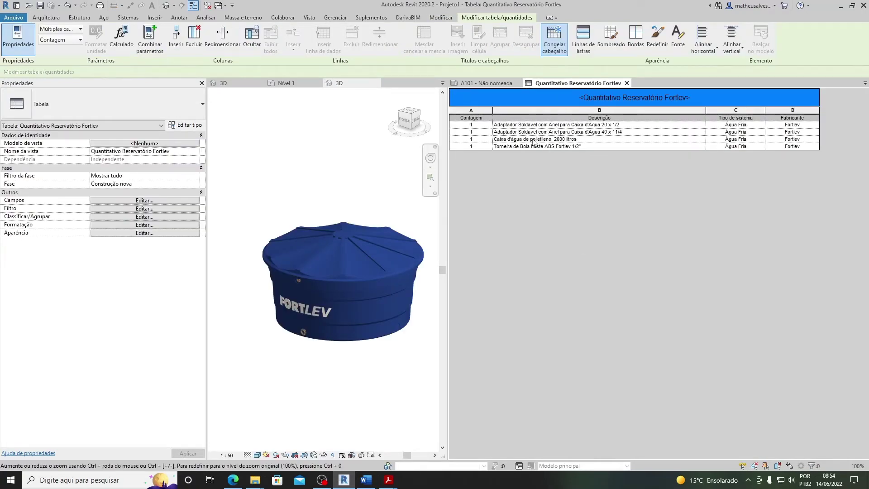
Step: Review the schedule's fields Contagem, DarivaBIM: Descrição, DarivaBIM: Tipo de sistema and Fabricante, then close the table properties without changes
{"action": "left_click", "coordinate": [126, 200]}
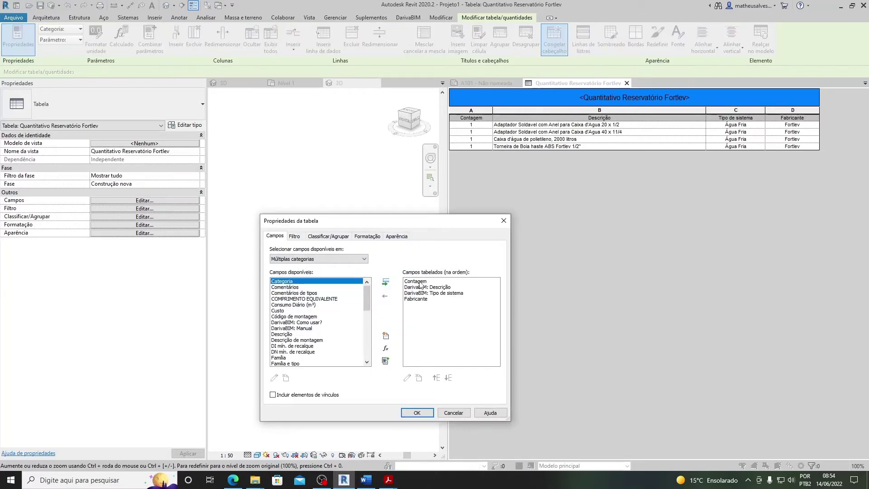
{"action": "left_click", "coordinate": [421, 282]}
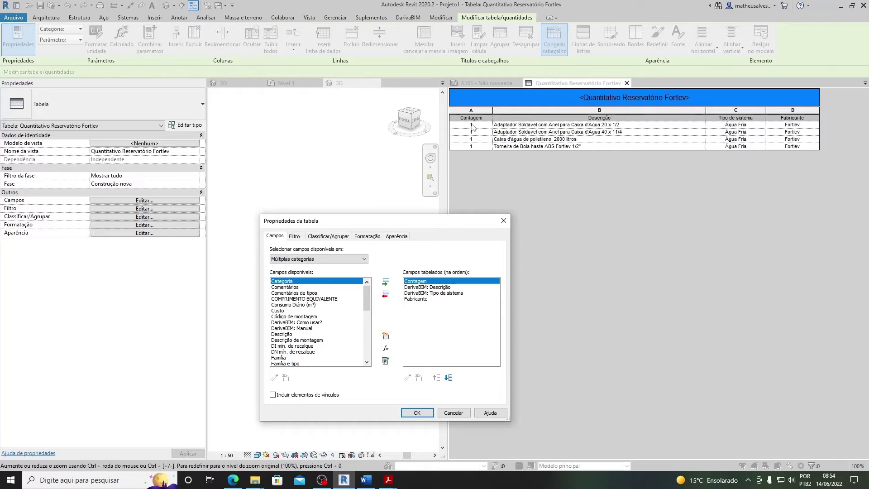
{"action": "left_click", "coordinate": [435, 288]}
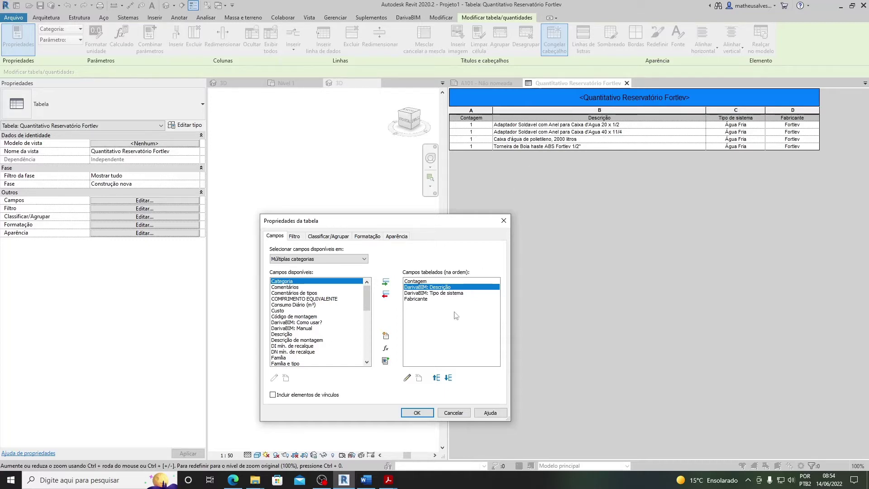
{"action": "left_click", "coordinate": [429, 293]}
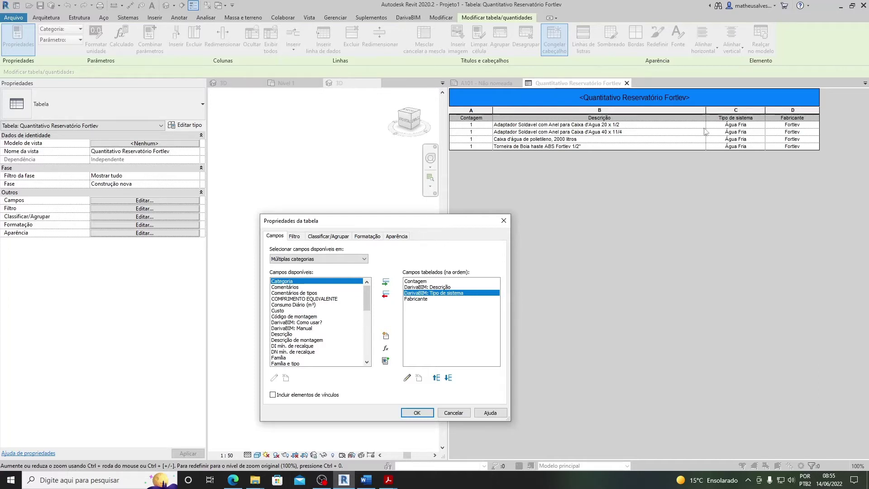
{"action": "left_click", "coordinate": [426, 299]}
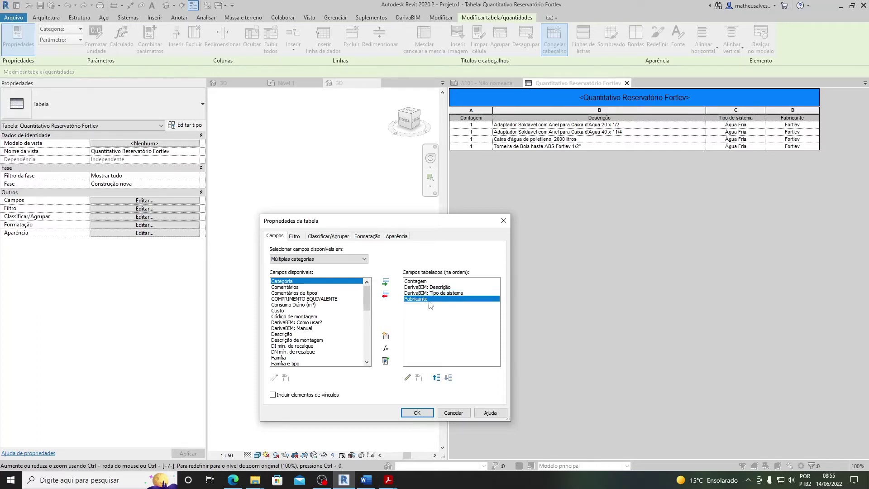
{"action": "left_click", "coordinate": [503, 220]}
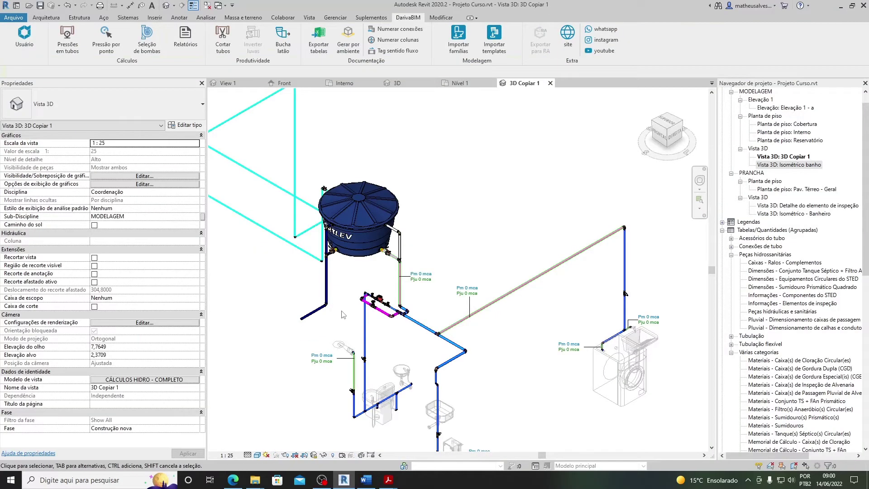
Step: Examine the Fortlev tank's piping network and its Pm and Pju pressure tags in the 3D Copiar 1 view of Projeto Curso
{"action": "middle_click_drag", "start_coordinate": [339, 264], "coordinate": [360, 261]}
{"action": "middle_click_drag", "start_coordinate": [424, 293], "coordinate": [457, 243]}
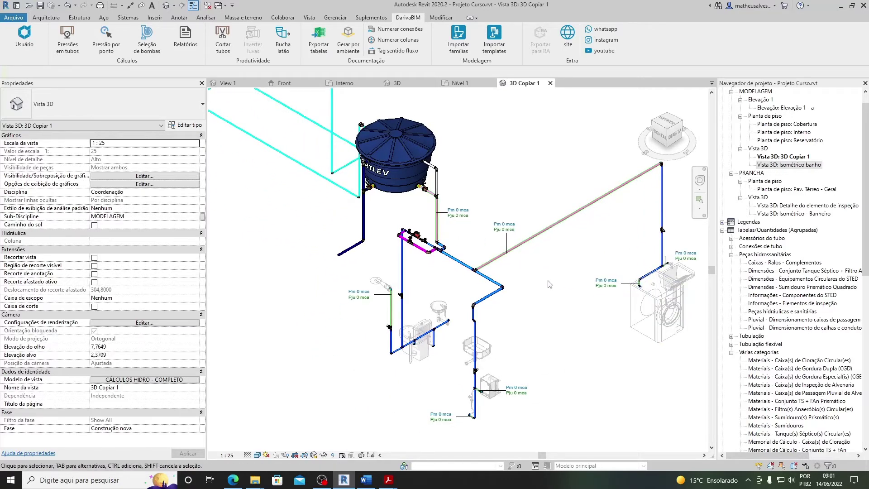
{"action": "middle_click_drag", "start_coordinate": [440, 278], "coordinate": [436, 299]}
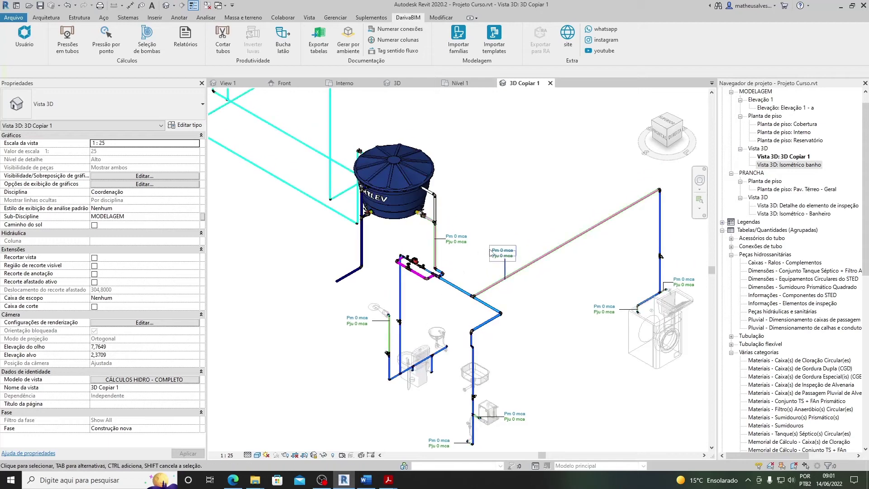
{"action": "scroll", "coordinate": [503, 249], "scroll_direction": "up", "scroll_amount": 2}
{"action": "mouse_move", "coordinate": [533, 347]}
{"action": "middle_mouse_down"}
{"action": "mouse_move", "coordinate": [453, 319]}
{"action": "mouse_move", "coordinate": [546, 341]}
{"action": "middle_mouse_up"}
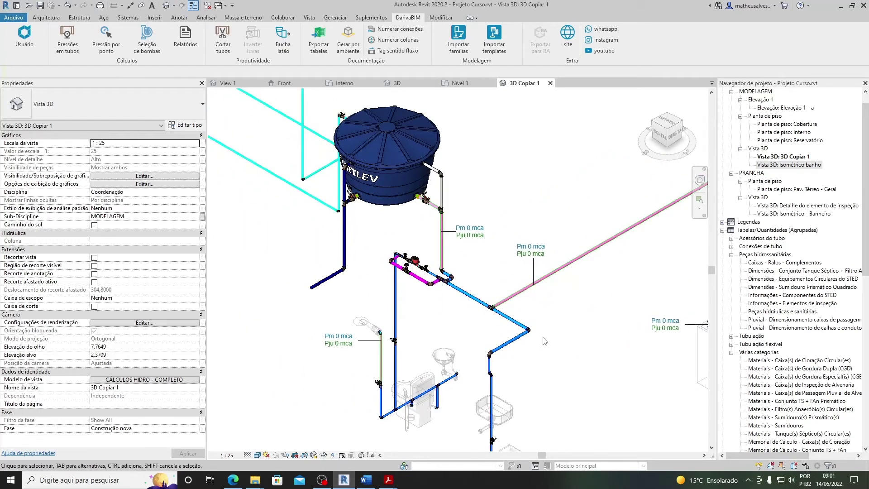
{"action": "key", "text": "t"}
{"action": "key", "text": "g"}
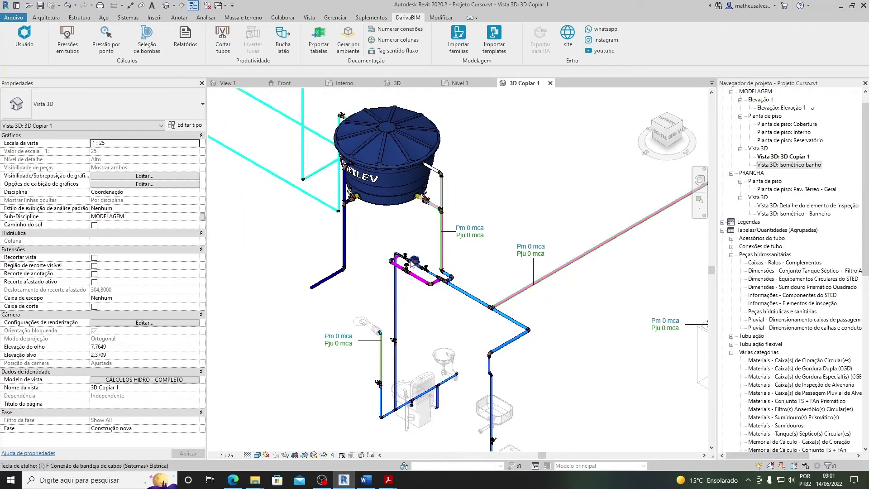
{"action": "middle_click_drag", "start_coordinate": [576, 264], "coordinate": [496, 292]}
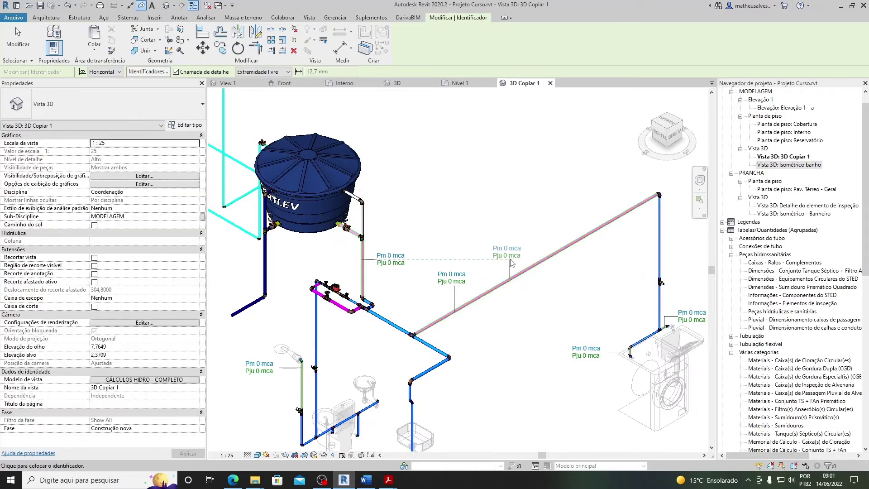
{"action": "scroll", "coordinate": [510, 265], "scroll_direction": "up", "scroll_amount": 2}
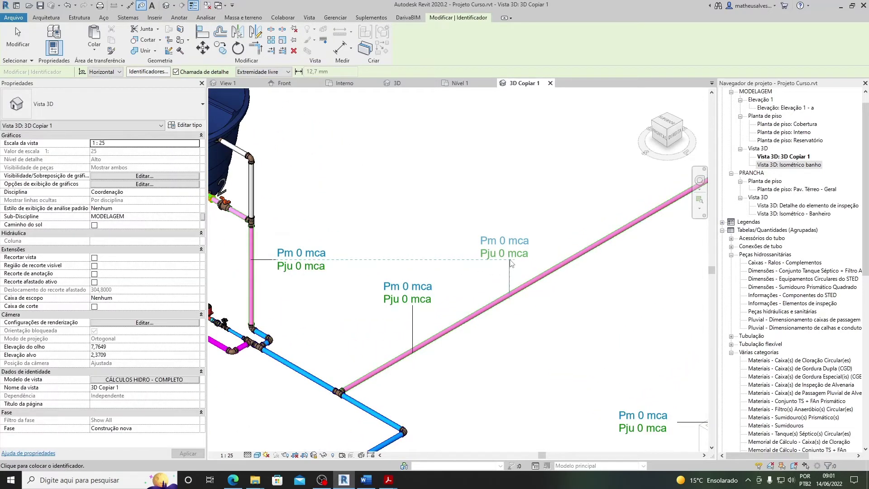
{"action": "key", "text": "Escape"}
Step: Set Diâmetro Saída 3 of the 1000-litre Fortlev tank to 40 mm
{"action": "scroll", "coordinate": [511, 264], "scroll_direction": "down", "scroll_amount": 5}
{"action": "scroll", "coordinate": [420, 259], "scroll_direction": "up", "scroll_amount": 8}
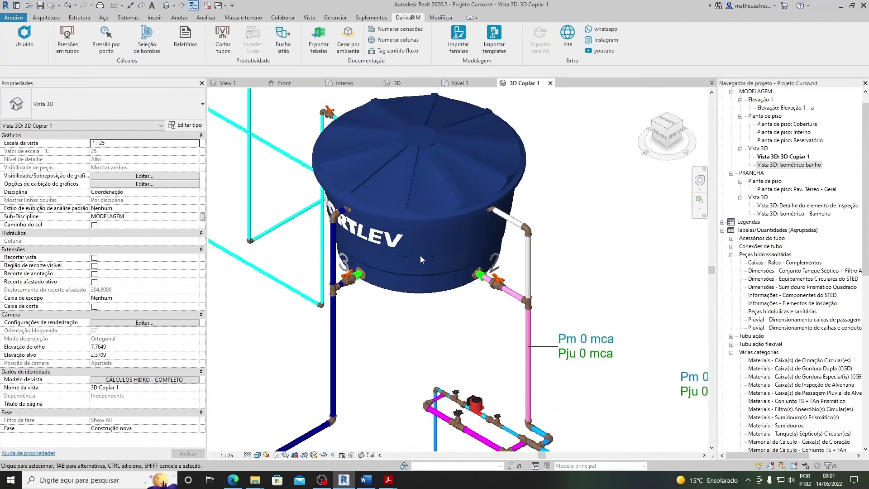
{"action": "scroll", "coordinate": [426, 294], "scroll_direction": "up", "scroll_amount": 3}
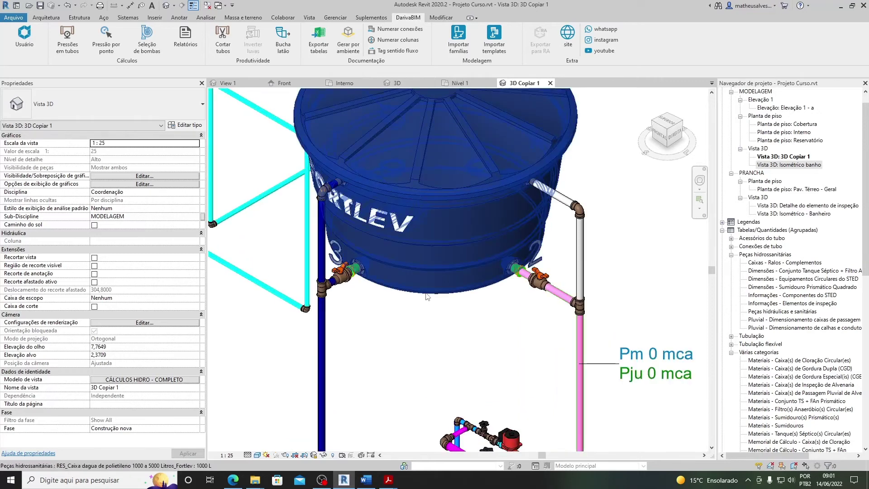
{"action": "middle_click_drag", "start_coordinate": [428, 297], "coordinate": [439, 326]}
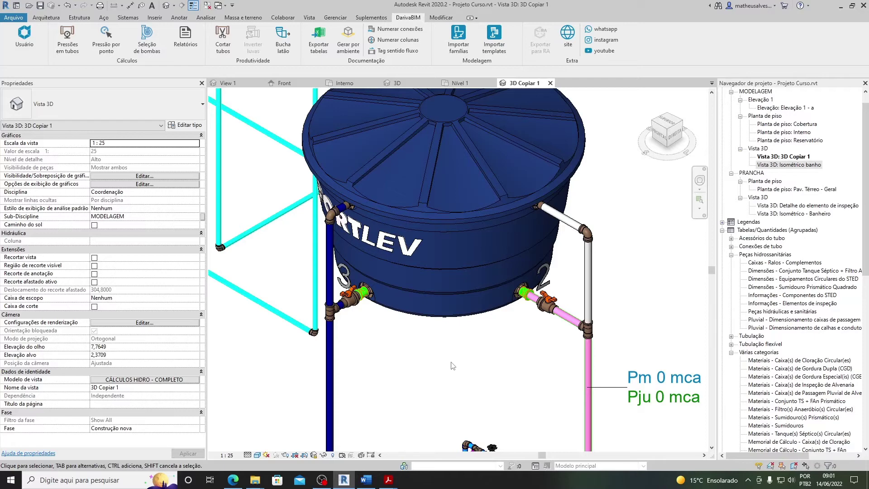
{"action": "left_click", "coordinate": [446, 318]}
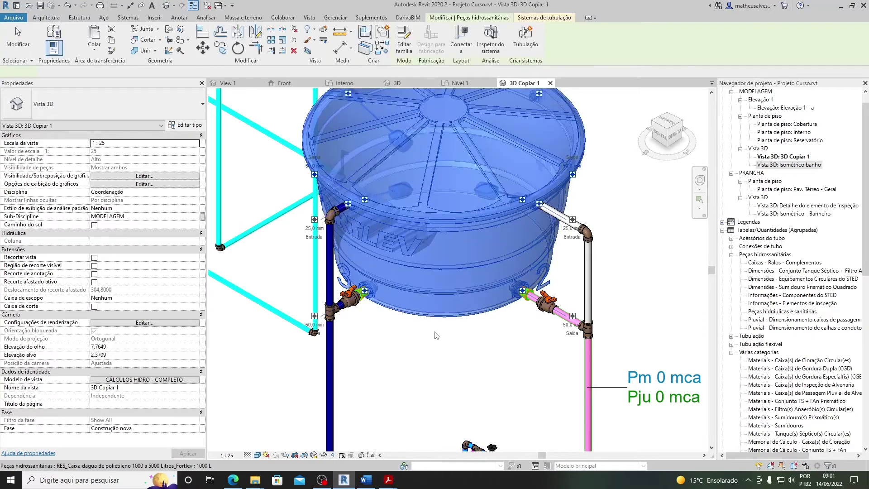
{"action": "middle_click_drag", "start_coordinate": [440, 346], "coordinate": [443, 359]}
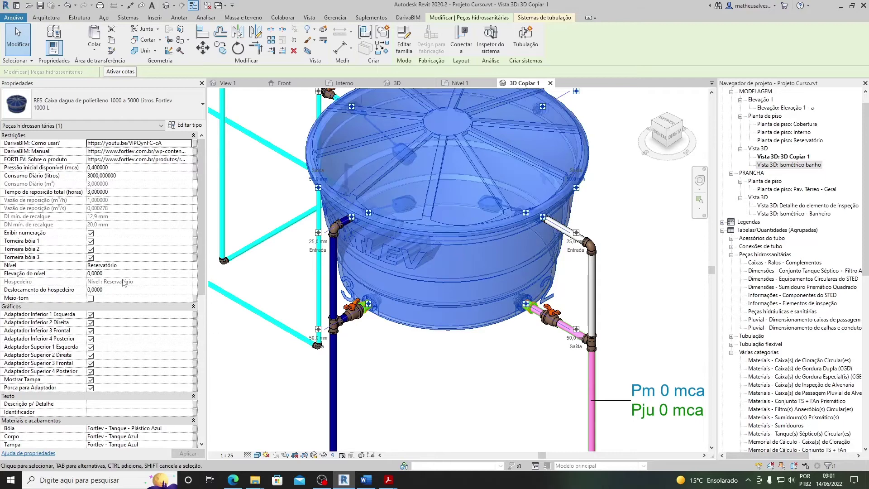
{"action": "scroll", "coordinate": [123, 282], "scroll_direction": "down", "scroll_amount": 6}
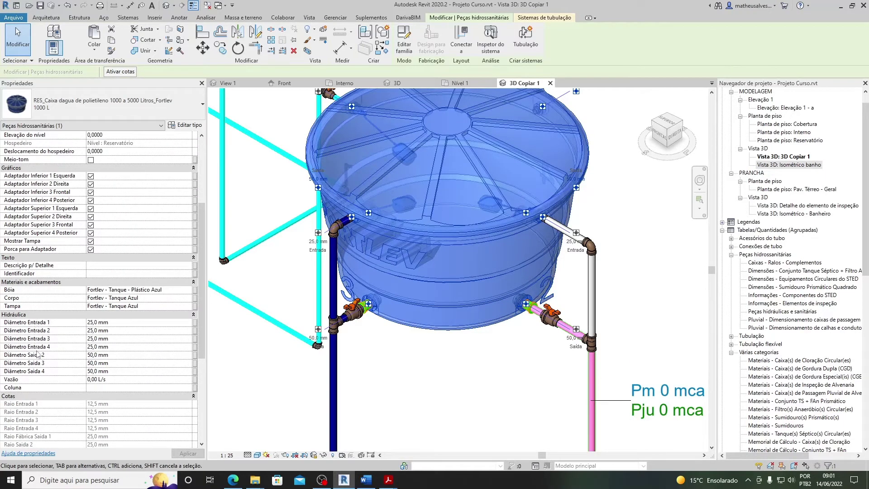
{"action": "left_click", "coordinate": [122, 363]}
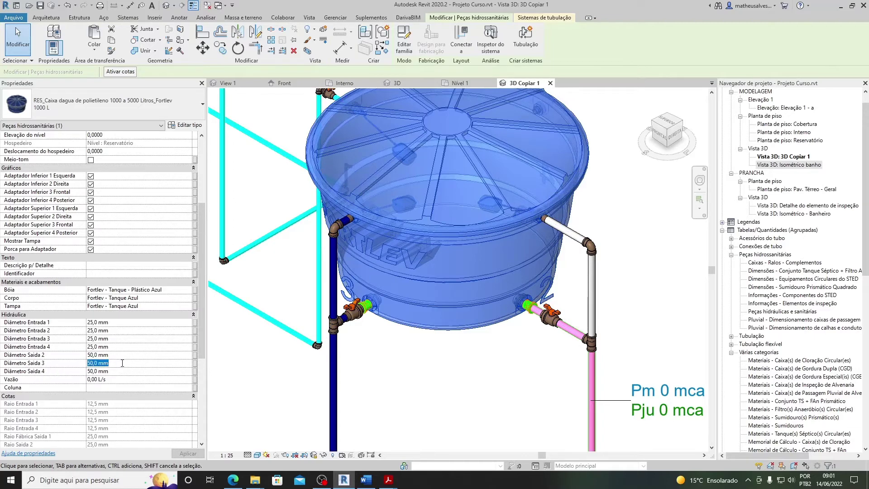
{"action": "type", "text": "40"}
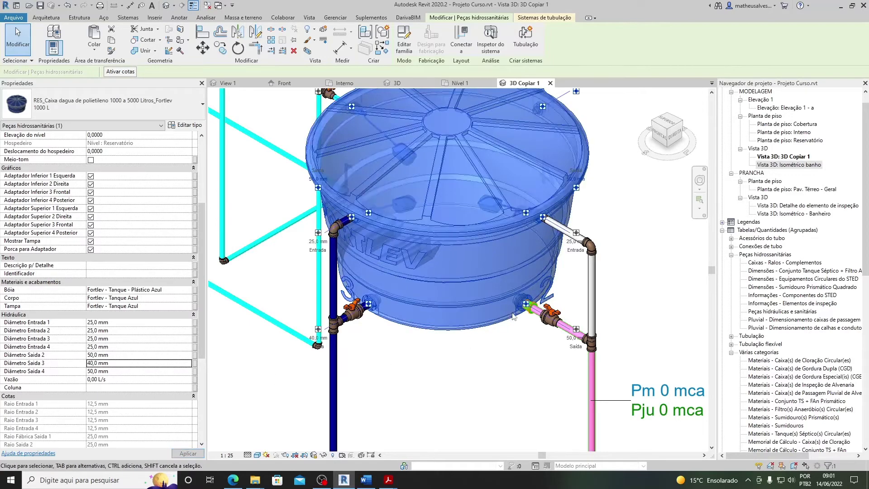
Step: Set the tank's Diâmetro Entrada 2 to 40 mm
{"action": "scroll", "coordinate": [513, 316], "scroll_direction": "up", "scroll_amount": 4}
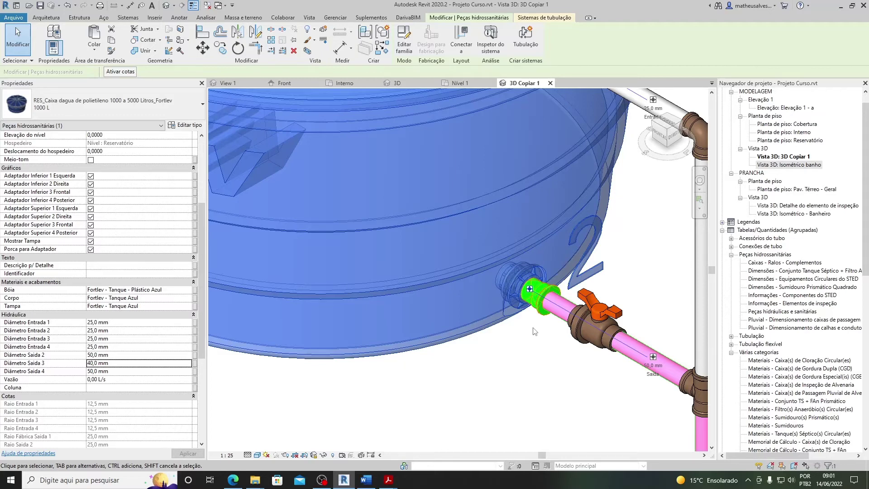
{"action": "scroll", "coordinate": [535, 331], "scroll_direction": "down", "scroll_amount": 4}
{"action": "middle_click_drag", "start_coordinate": [528, 335], "coordinate": [503, 366], "text": "shift"}
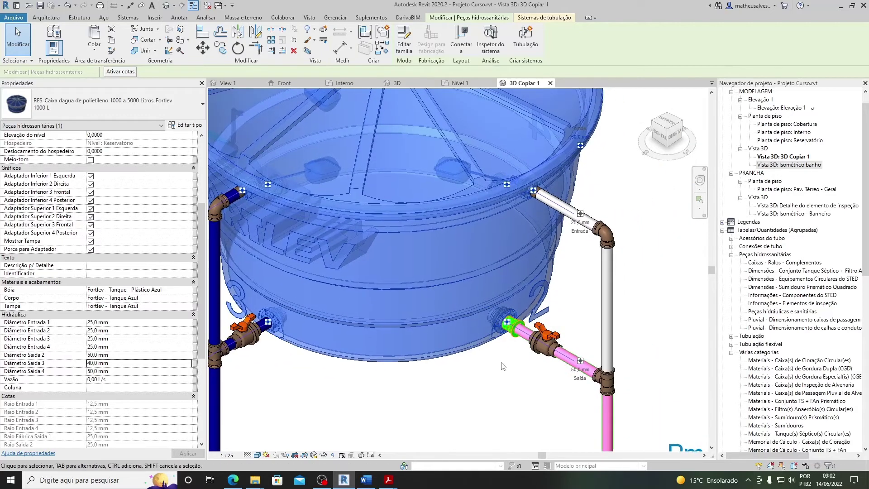
{"action": "middle_click_drag", "start_coordinate": [363, 375], "coordinate": [414, 409]}
{"action": "middle_click_drag", "start_coordinate": [351, 334], "coordinate": [354, 348]}
{"action": "middle_click_drag", "start_coordinate": [245, 275], "coordinate": [292, 283]}
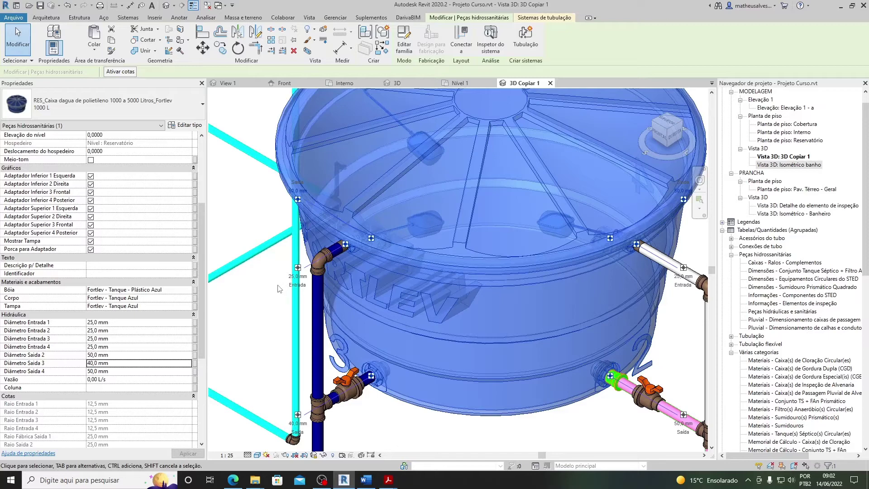
{"action": "left_click", "coordinate": [118, 330]}
{"action": "type", "text": "40"}
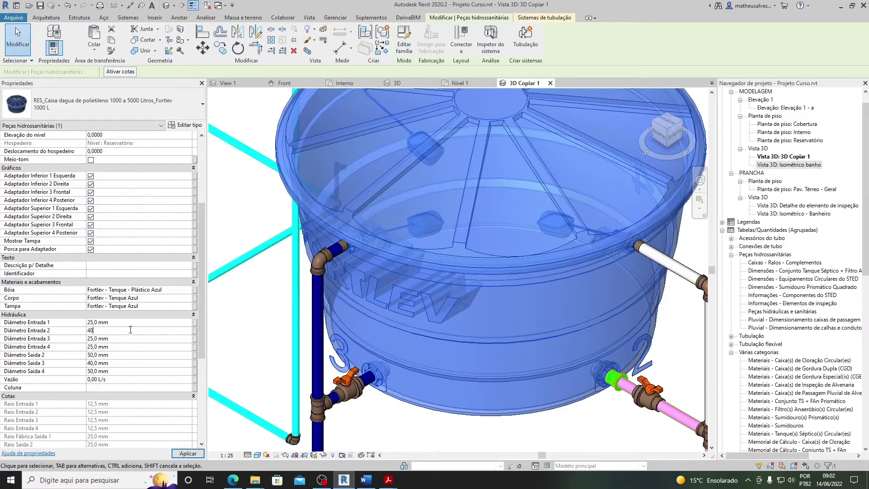
{"action": "key", "text": "Return"}
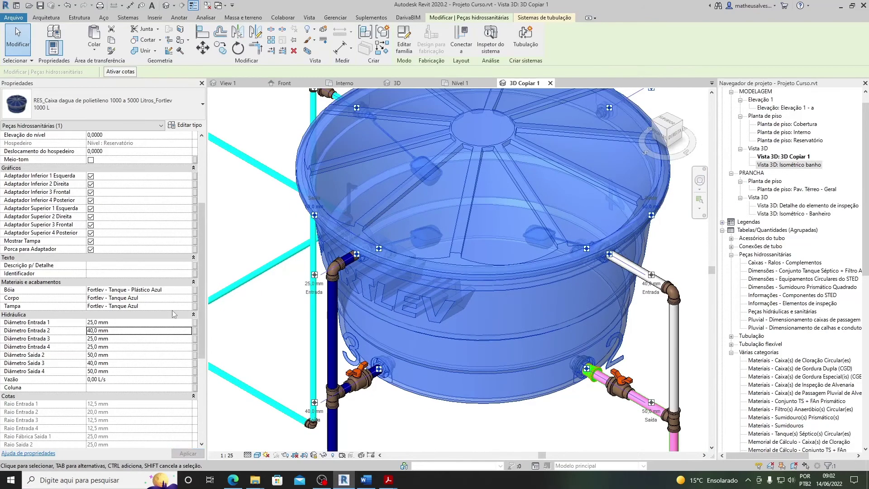
Step: Set the tank's Diâmetro Entrada 3 to 40 mm and deselect the tank
{"action": "left_click", "coordinate": [121, 331]}
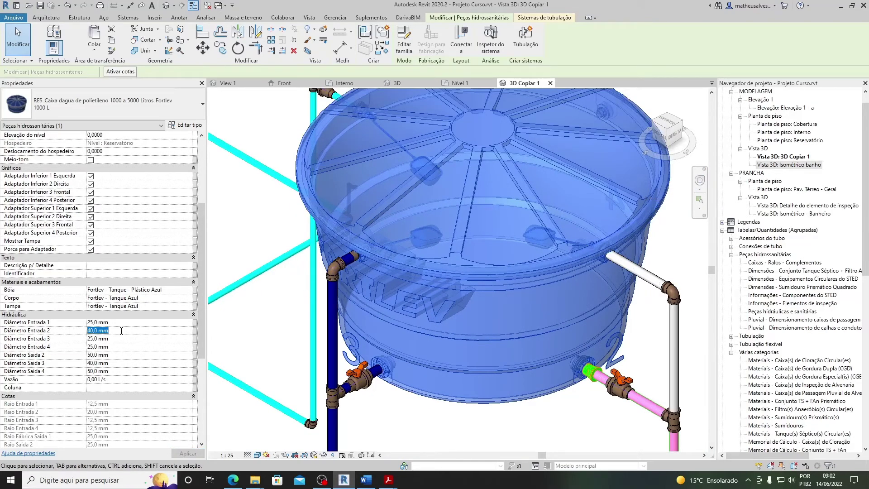
{"action": "left_click", "coordinate": [119, 340]}
{"action": "type", "text": "40"}
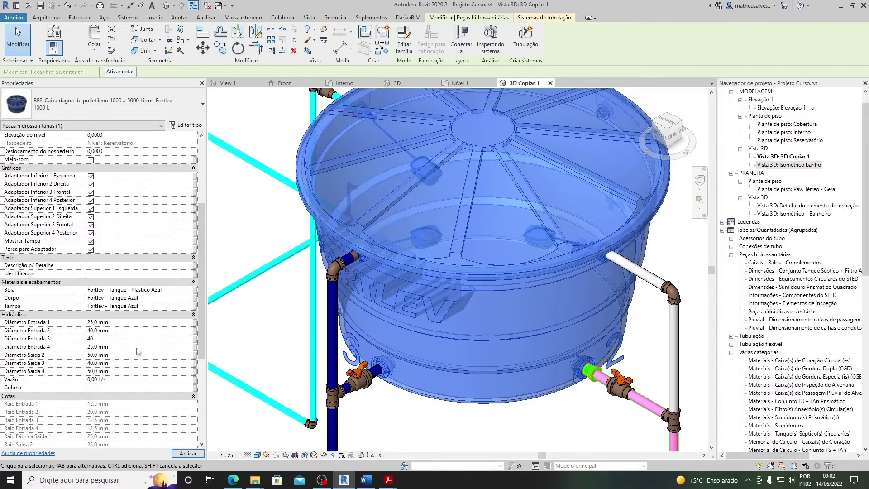
{"action": "left_click", "coordinate": [432, 428]}
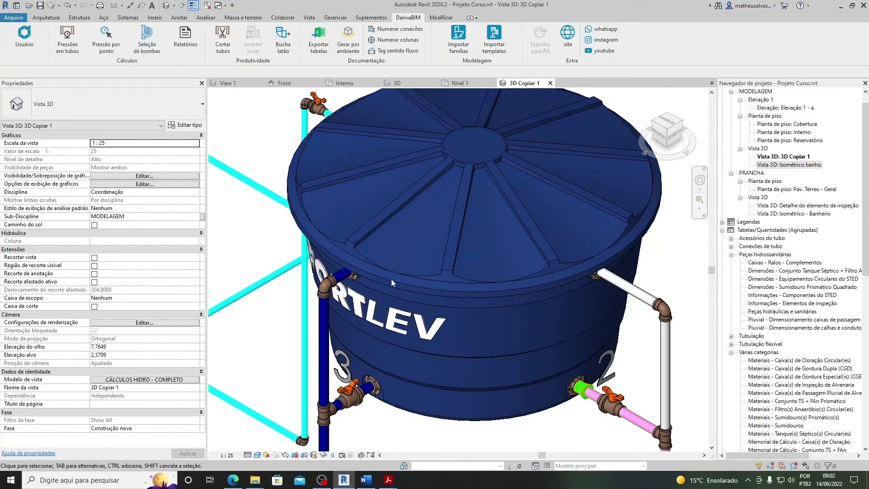
Step: Turn off Torneira bóia 3 on the 1000-litre tank to hide the float valve on side 3
{"action": "left_click", "coordinate": [395, 272]}
{"action": "scroll", "coordinate": [413, 247], "scroll_direction": "up", "scroll_amount": 3}
{"action": "scroll", "coordinate": [413, 247], "scroll_direction": "down", "scroll_amount": 3}
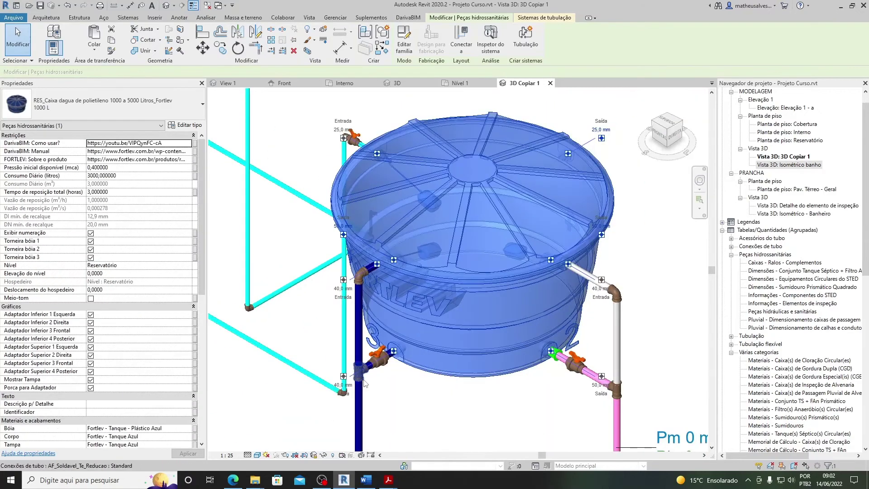
{"action": "middle_click_drag", "start_coordinate": [362, 375], "coordinate": [359, 267]}
{"action": "middle_click_drag", "start_coordinate": [421, 160], "coordinate": [400, 249]}
{"action": "scroll", "coordinate": [400, 249], "scroll_direction": "up", "scroll_amount": 2}
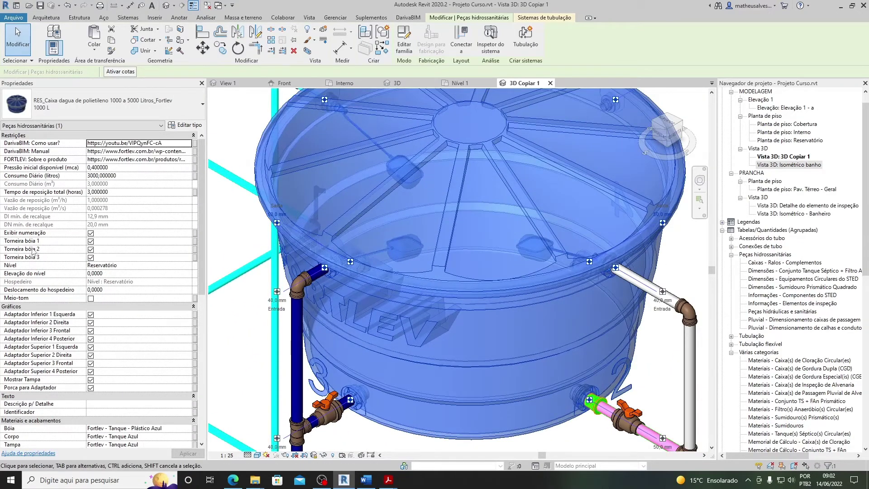
{"action": "left_click", "coordinate": [91, 258]}
{"action": "middle_click_drag", "start_coordinate": [357, 194], "coordinate": [370, 262]}
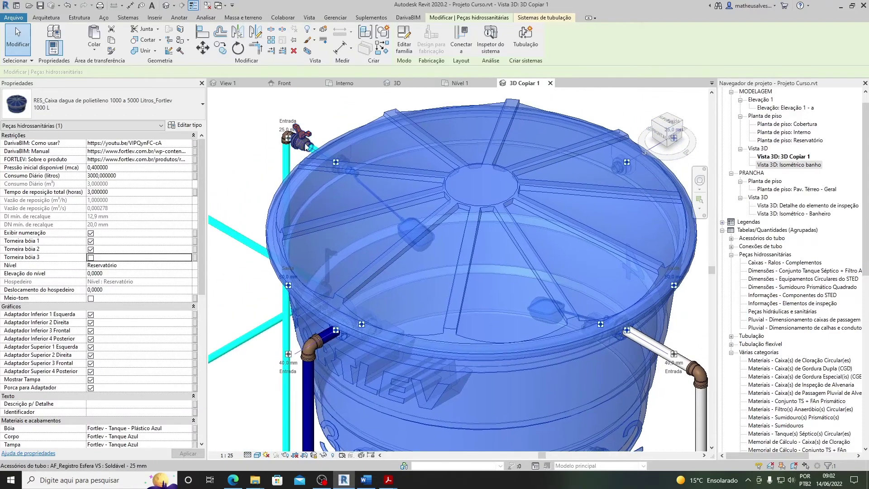
{"action": "middle_click_drag", "start_coordinate": [299, 154], "coordinate": [379, 169]}
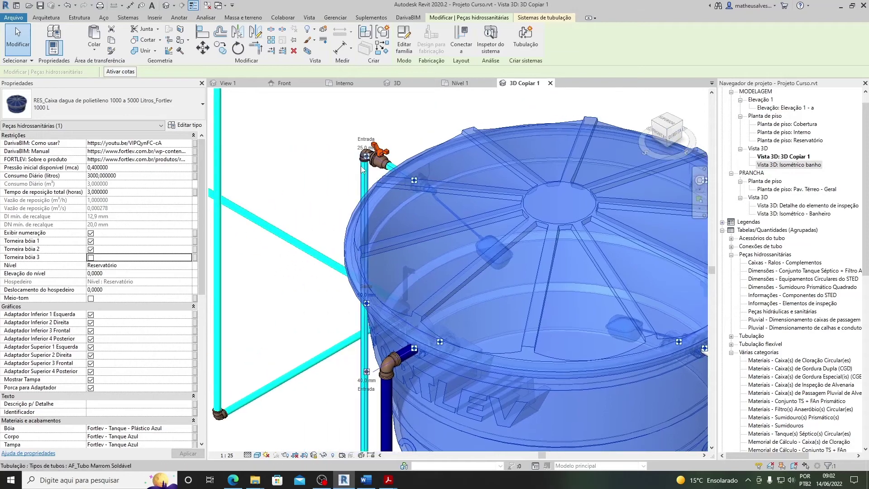
Step: Examine the 1000-litre tank's piping, from the water meter supply line to the float valve and connections around the tank
{"action": "scroll", "coordinate": [333, 299], "scroll_direction": "down", "scroll_amount": 1}
{"action": "middle_click_drag", "start_coordinate": [332, 299], "coordinate": [599, 327]}
{"action": "scroll", "coordinate": [600, 327], "scroll_direction": "down", "scroll_amount": 2}
{"action": "scroll", "coordinate": [399, 279], "scroll_direction": "down", "scroll_amount": 2}
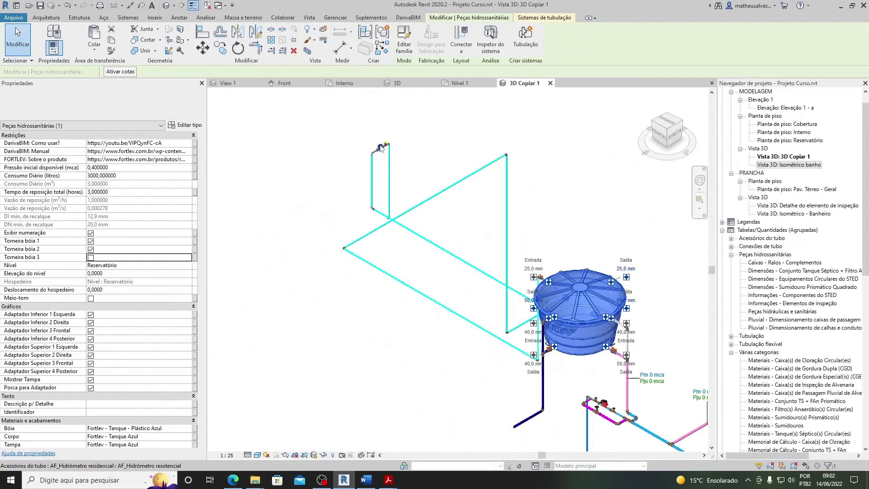
{"action": "scroll", "coordinate": [549, 276], "scroll_direction": "up", "scroll_amount": 7}
{"action": "middle_click_drag", "start_coordinate": [534, 298], "coordinate": [384, 253]}
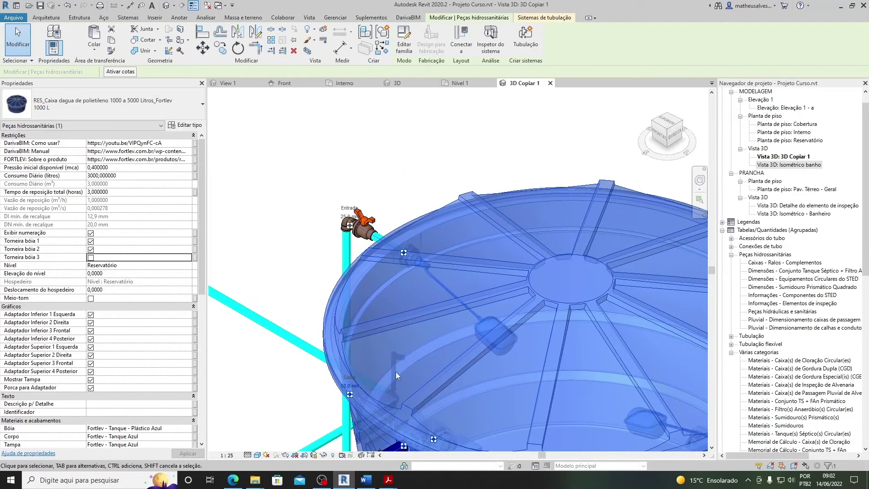
{"action": "scroll", "coordinate": [405, 370], "scroll_direction": "down", "scroll_amount": 5}
{"action": "middle_click_drag", "start_coordinate": [489, 365], "coordinate": [367, 285]}
{"action": "scroll", "coordinate": [435, 335], "scroll_direction": "up", "scroll_amount": 2}
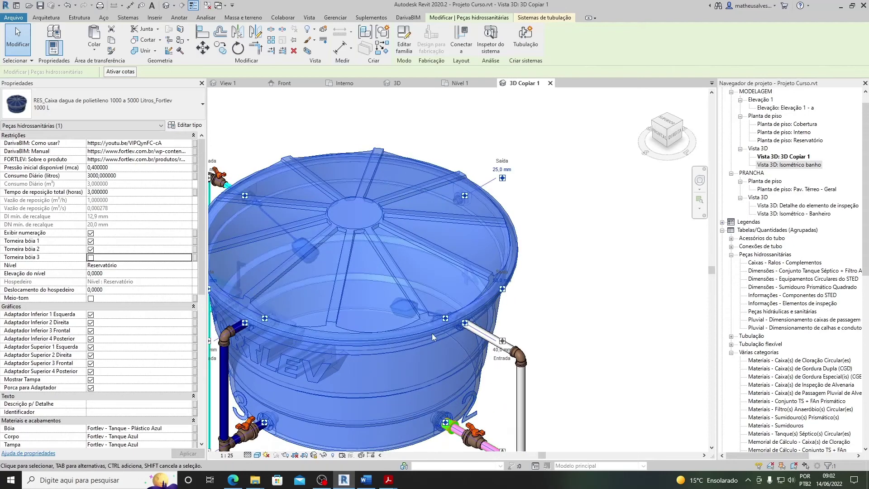
Step: Turn off Torneira bóia 2 on the 1000-litre tank to hide the float valve on side 2
{"action": "middle_click_drag", "start_coordinate": [494, 369], "coordinate": [402, 263]}
{"action": "middle_click_drag", "start_coordinate": [332, 201], "coordinate": [384, 256]}
{"action": "scroll", "coordinate": [384, 256], "scroll_direction": "up", "scroll_amount": 2}
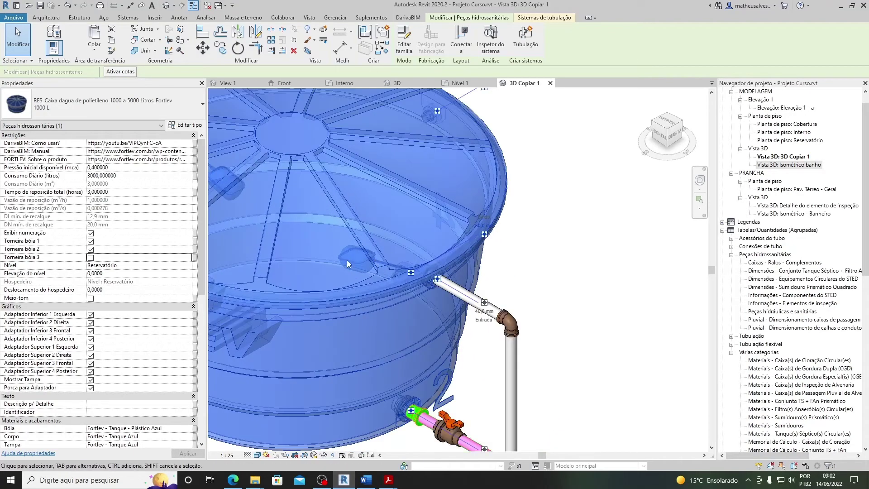
{"action": "scroll", "coordinate": [343, 268], "scroll_direction": "down", "scroll_amount": 1}
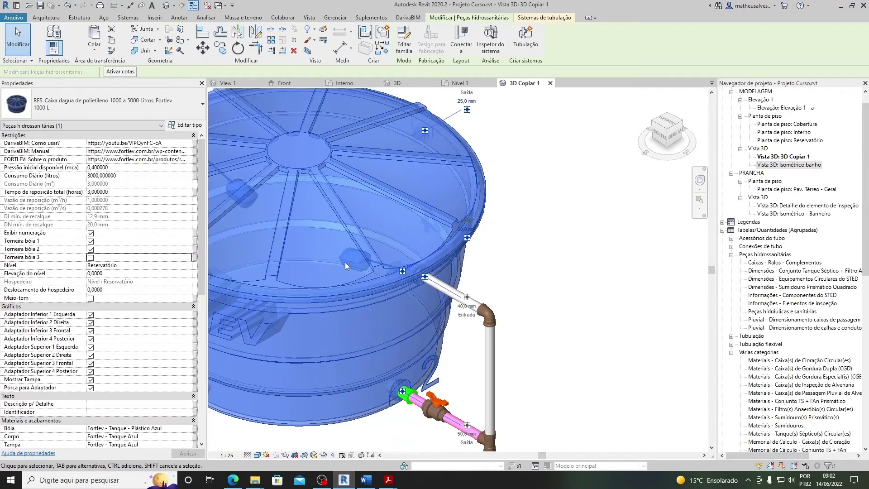
{"action": "left_click", "coordinate": [91, 250]}
{"action": "scroll", "coordinate": [430, 344], "scroll_direction": "down", "scroll_amount": 3}
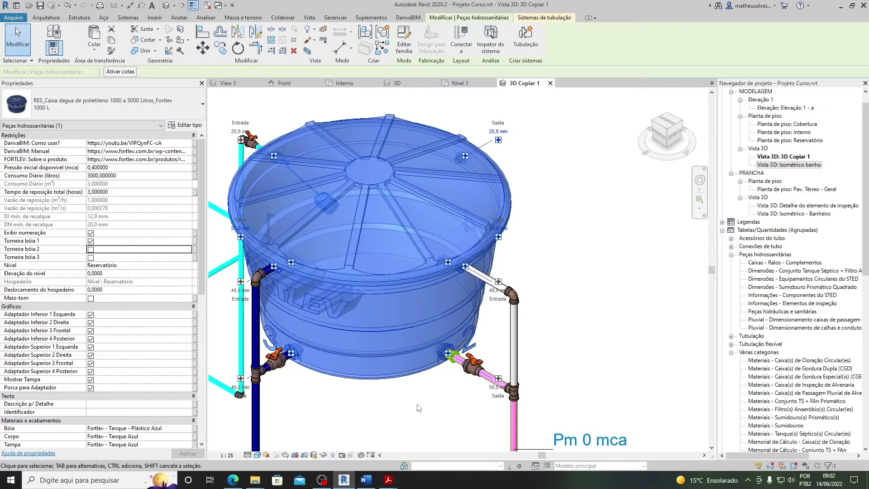
Step: Set the tank's Diâmetro Saída 2 to 40 mm and deselect the tank
{"action": "scroll", "coordinate": [454, 394], "scroll_direction": "up", "scroll_amount": 3}
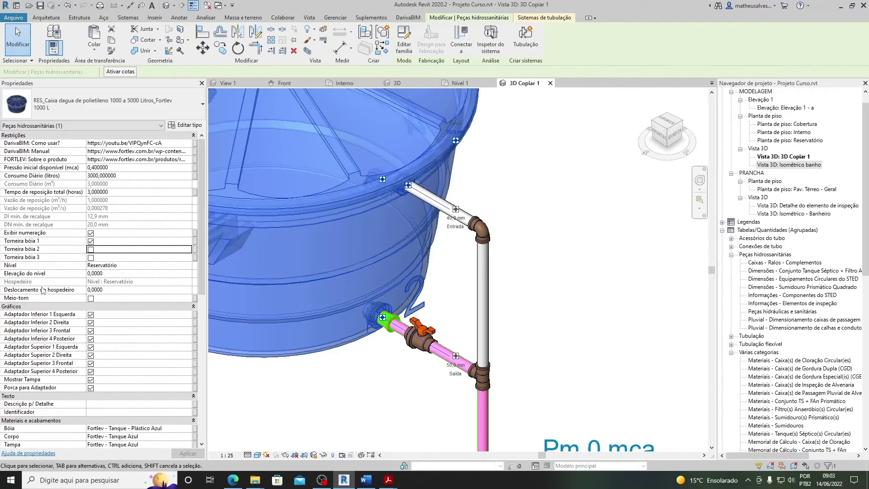
{"action": "scroll", "coordinate": [106, 327], "scroll_direction": "down", "scroll_amount": 5}
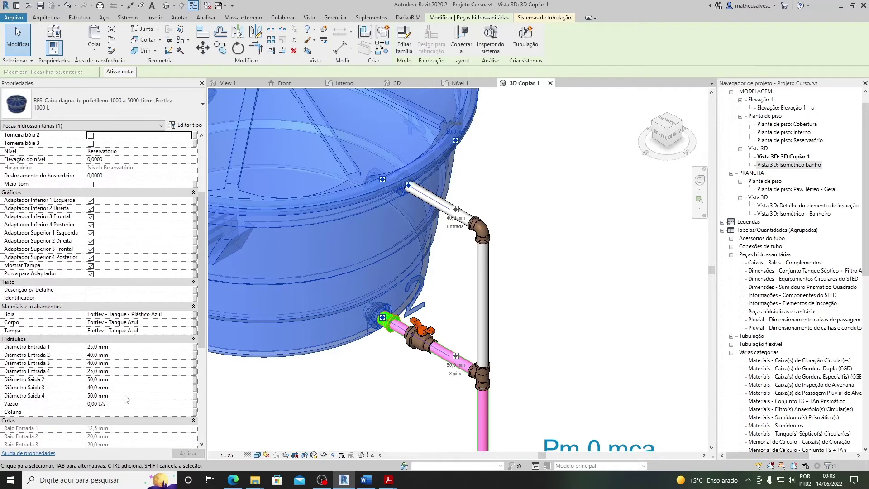
{"action": "left_click", "coordinate": [125, 379]}
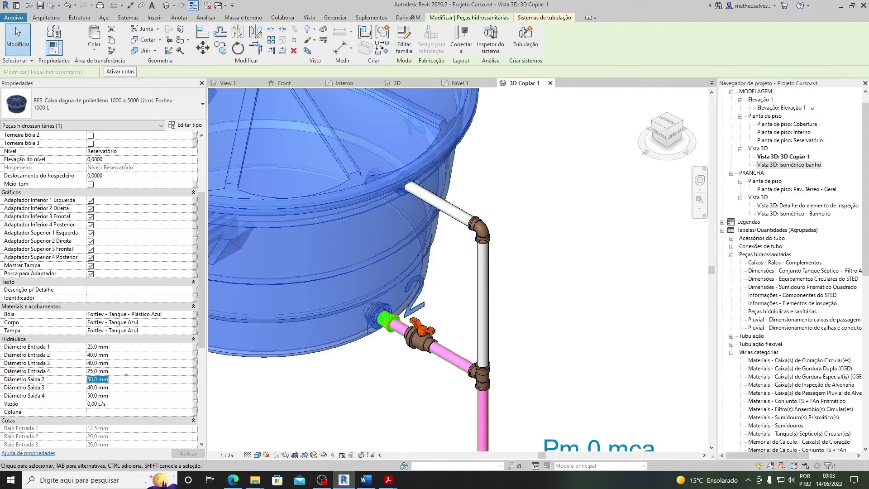
{"action": "type", "text": "40"}
{"action": "left_click", "coordinate": [337, 395]}
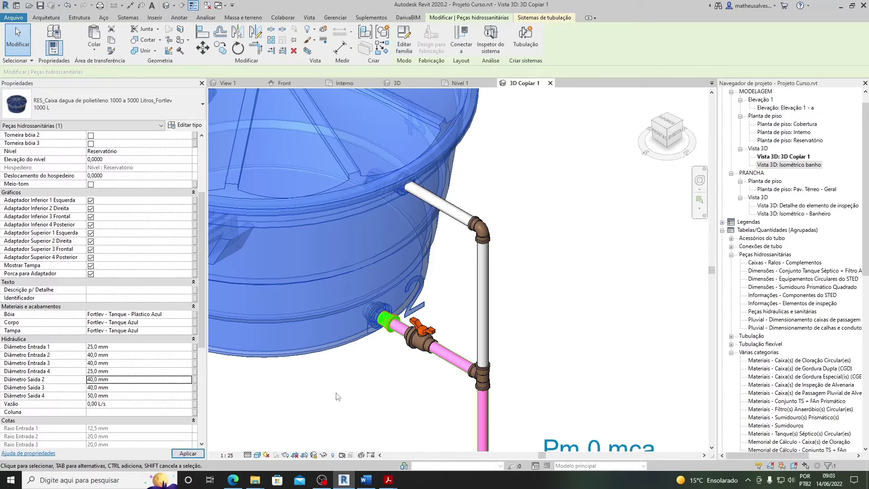
{"action": "scroll", "coordinate": [337, 396], "scroll_direction": "down", "scroll_amount": 2}
{"action": "middle_click_drag", "start_coordinate": [337, 398], "coordinate": [406, 366]}
{"action": "scroll", "coordinate": [407, 358], "scroll_direction": "down", "scroll_amount": 2}
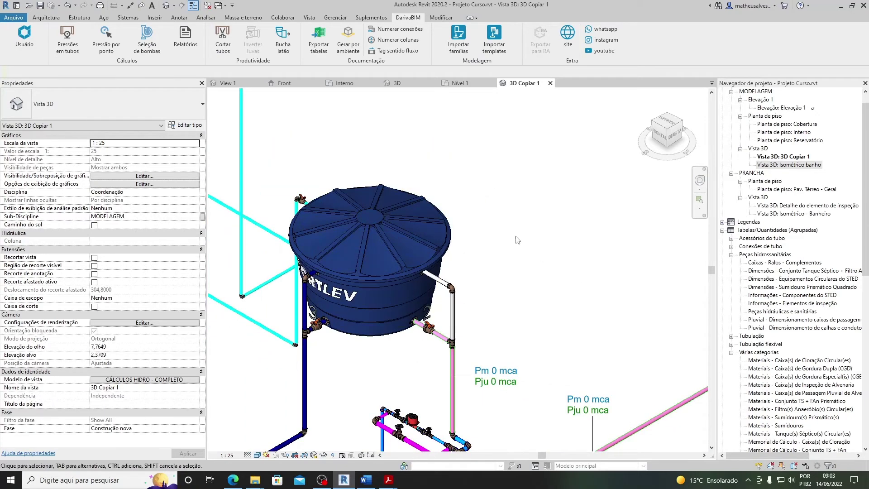
Step: Run the DarivaBIM pressure calculation for the pipes in the network and dismiss its result dialog
{"action": "middle_click_drag", "start_coordinate": [423, 365], "coordinate": [413, 279]}
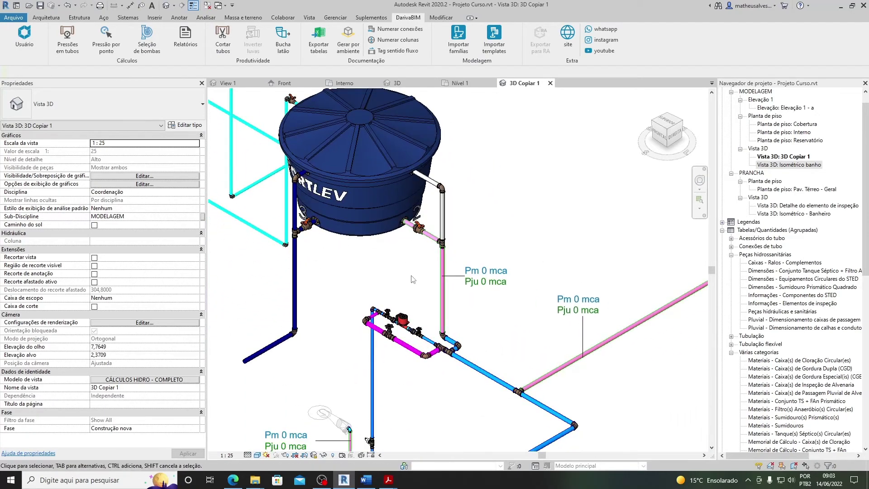
{"action": "scroll", "coordinate": [409, 286], "scroll_direction": "down", "scroll_amount": 1}
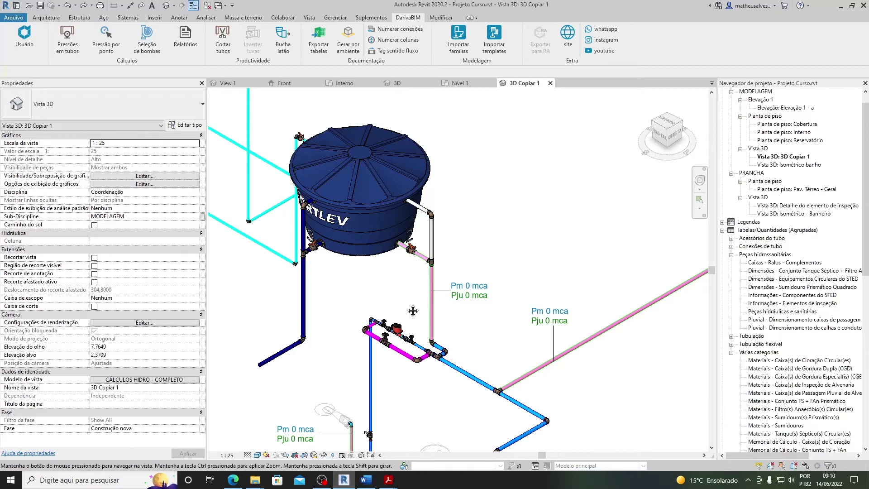
{"action": "scroll", "coordinate": [364, 263], "scroll_direction": "down", "scroll_amount": 2}
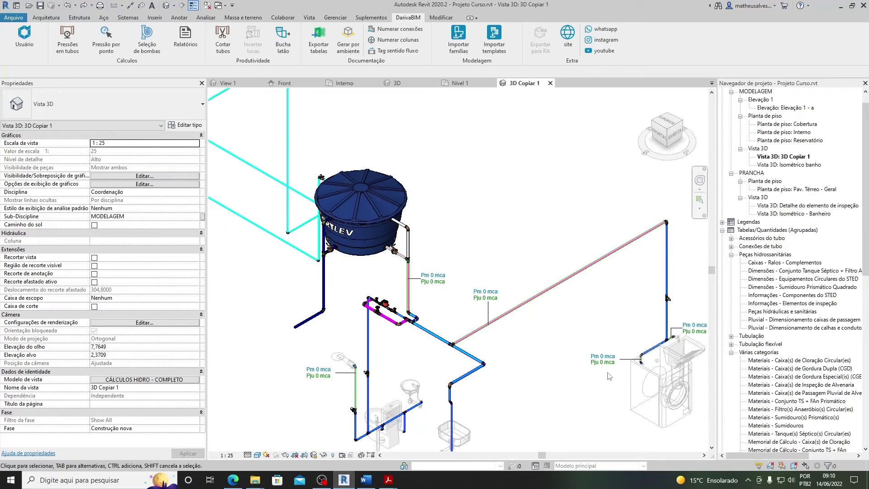
{"action": "middle_click_drag", "start_coordinate": [391, 243], "coordinate": [337, 238]}
{"action": "scroll", "coordinate": [336, 238], "scroll_direction": "up", "scroll_amount": 3}
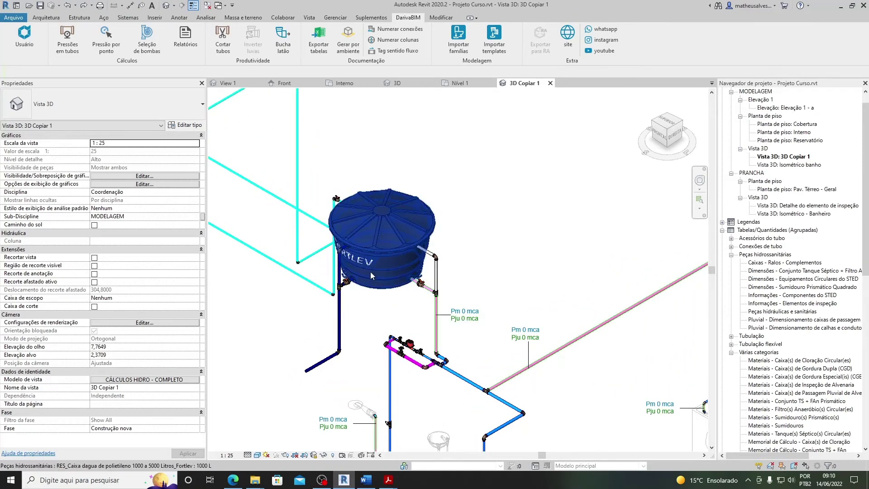
{"action": "scroll", "coordinate": [410, 324], "scroll_direction": "up", "scroll_amount": 3}
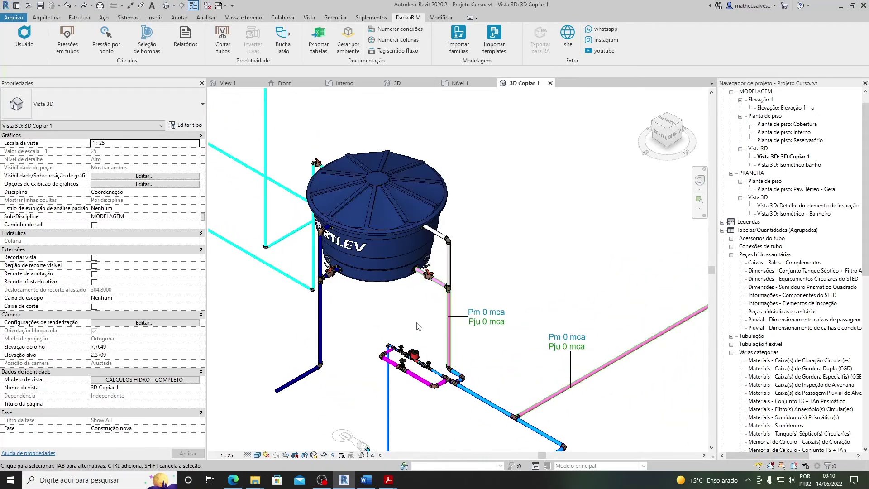
{"action": "scroll", "coordinate": [415, 328], "scroll_direction": "down", "scroll_amount": 4}
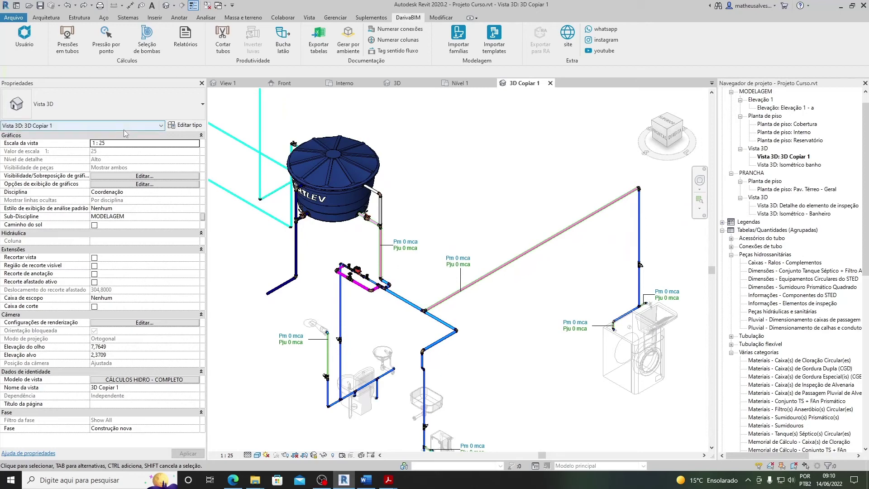
{"action": "left_click", "coordinate": [73, 46]}
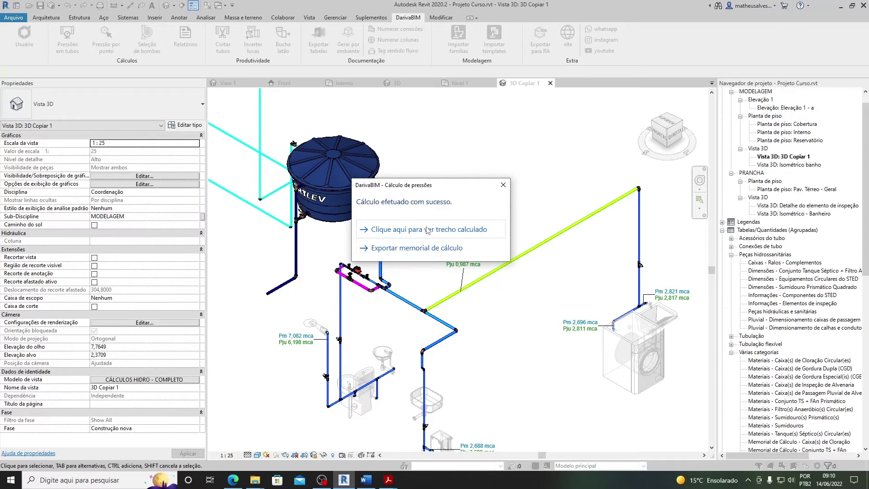
{"action": "left_click", "coordinate": [503, 185]}
Step: Shift the pressure tag of the long yellow branch pipe slightly so its leader runs vertical, and deselect the tag
{"action": "scroll", "coordinate": [404, 253], "scroll_direction": "up", "scroll_amount": 2}
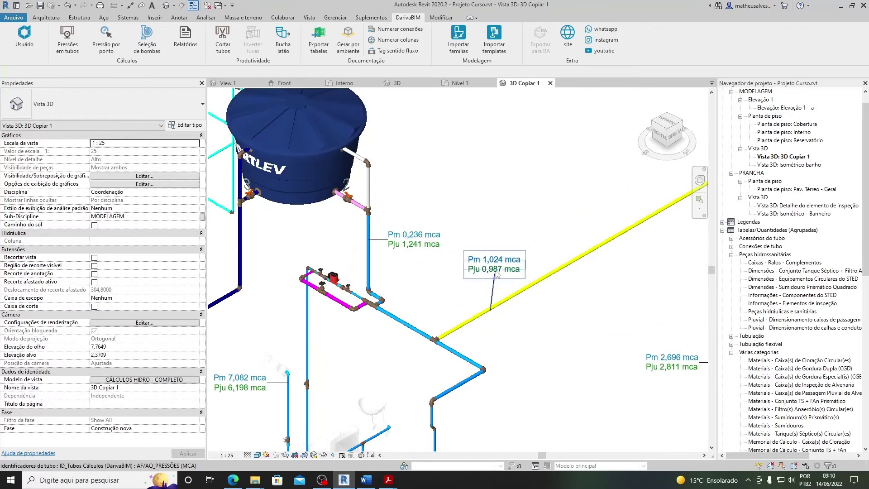
{"action": "left_click", "coordinate": [498, 276]}
{"action": "scroll", "coordinate": [498, 277], "scroll_direction": "up", "scroll_amount": 2}
{"action": "left_click_drag", "start_coordinate": [489, 275], "coordinate": [483, 279]}
{"action": "scroll", "coordinate": [481, 282], "scroll_direction": "down", "scroll_amount": 3}
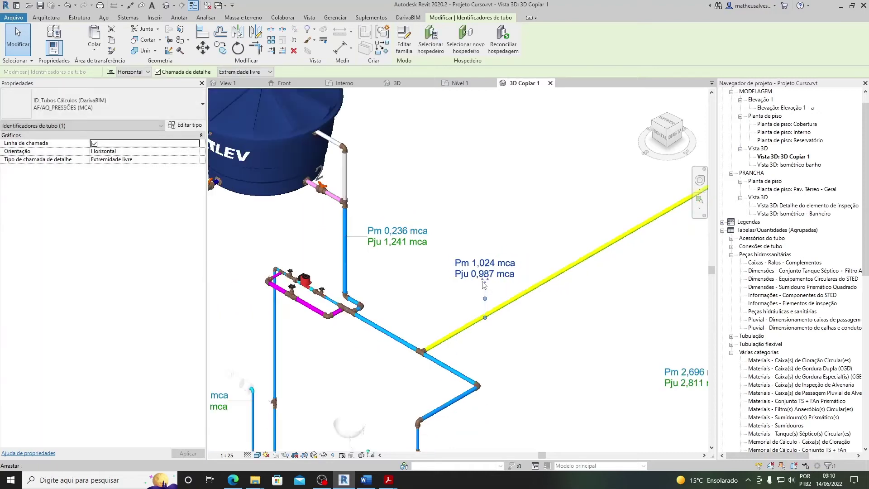
{"action": "left_click", "coordinate": [409, 278]}
Step: Add pressure tags to the short pipes on both sides of the red pump, one below the bypass and one above it
{"action": "scroll", "coordinate": [423, 271], "scroll_direction": "up", "scroll_amount": 4}
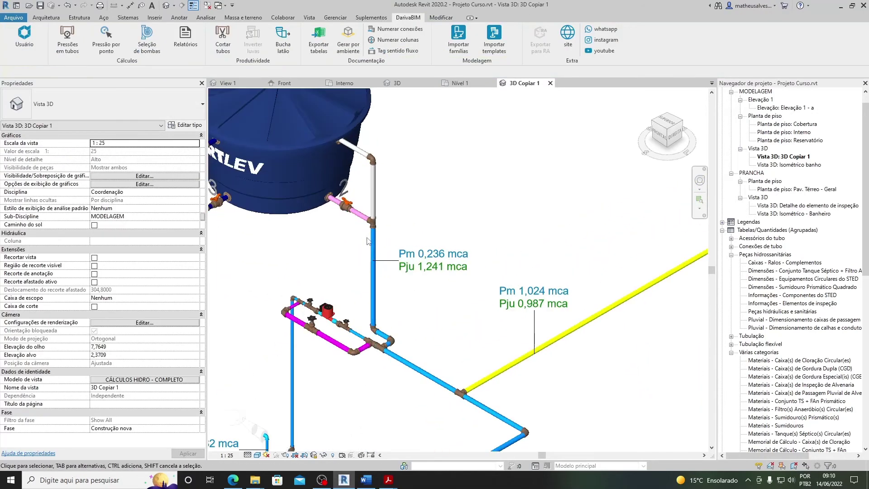
{"action": "scroll", "coordinate": [408, 271], "scroll_direction": "down", "scroll_amount": 2}
{"action": "scroll", "coordinate": [382, 270], "scroll_direction": "up", "scroll_amount": 3}
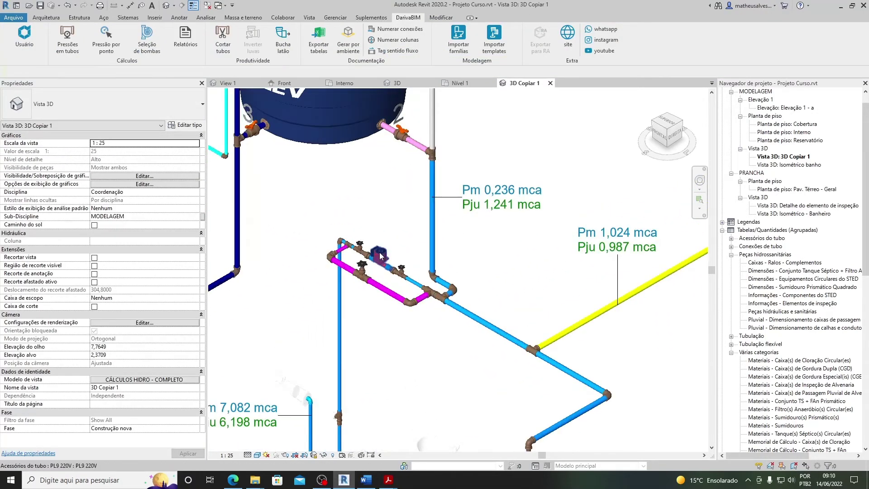
{"action": "key", "text": "t"}
{"action": "key", "text": "g"}
{"action": "scroll", "coordinate": [385, 268], "scroll_direction": "up", "scroll_amount": 2}
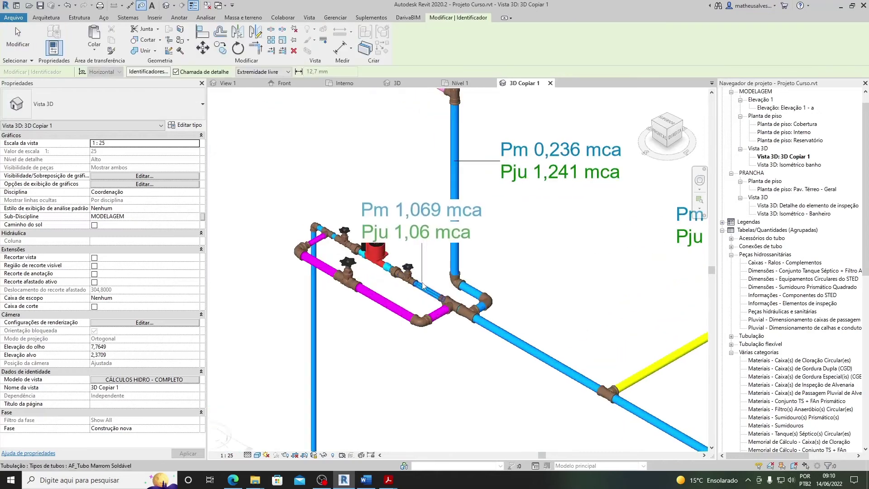
{"action": "left_click", "coordinate": [427, 290]}
{"action": "left_click", "coordinate": [426, 359]}
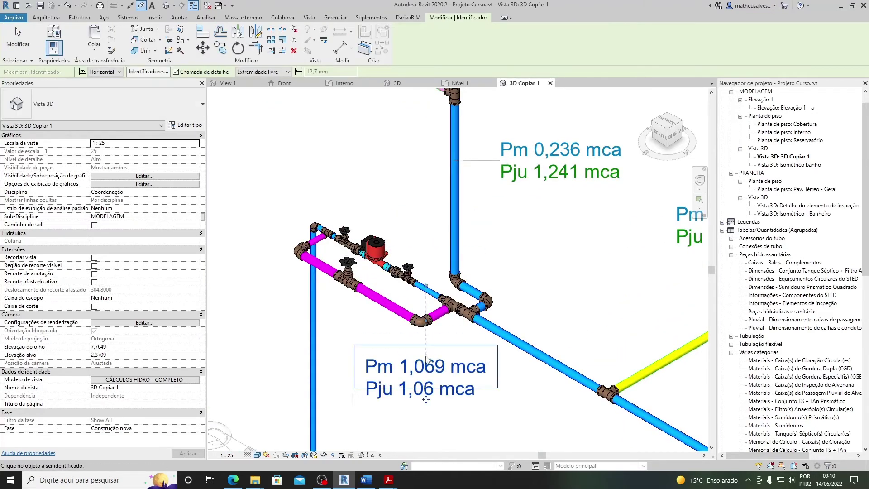
{"action": "scroll", "coordinate": [317, 224], "scroll_direction": "up", "scroll_amount": 3}
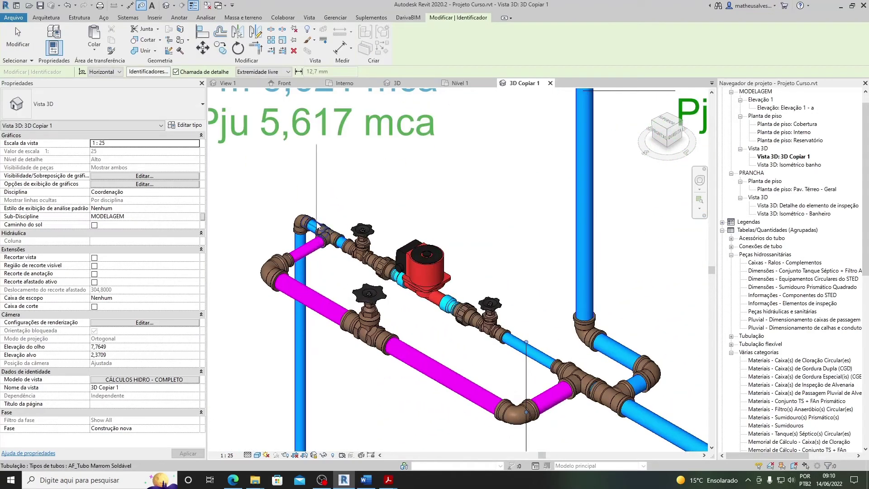
{"action": "scroll", "coordinate": [319, 226], "scroll_direction": "down", "scroll_amount": 5}
{"action": "scroll", "coordinate": [370, 338], "scroll_direction": "down", "scroll_amount": 2}
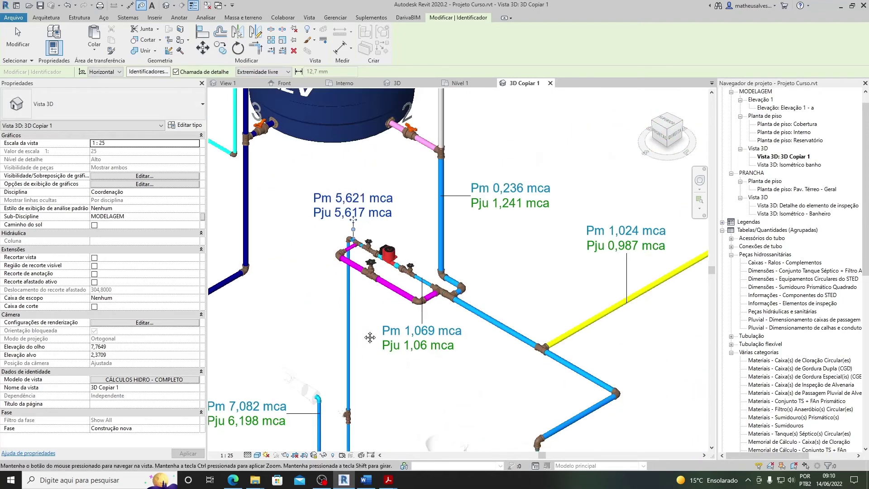
{"action": "scroll", "coordinate": [370, 338], "scroll_direction": "down", "scroll_amount": 2}
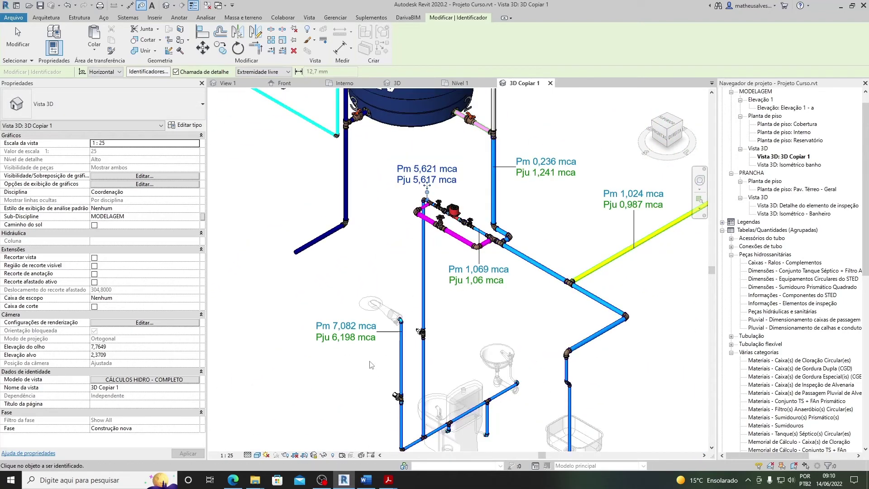
{"action": "scroll", "coordinate": [372, 365], "scroll_direction": "down", "scroll_amount": 2}
{"action": "key", "text": "Escape"}
Step: Select the 1000-litre Fortlev tank and set its Pressão inicial disponível (mca) to 1
{"action": "scroll", "coordinate": [371, 353], "scroll_direction": "up", "scroll_amount": 3}
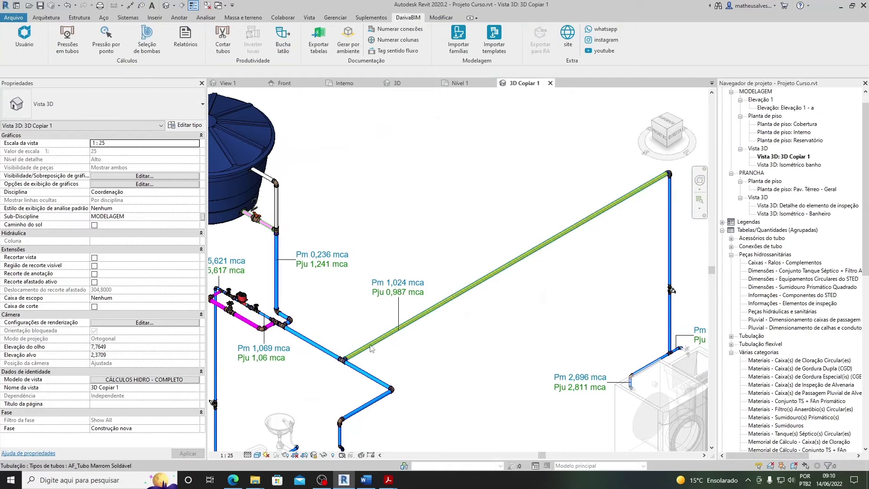
{"action": "middle_click_drag", "start_coordinate": [371, 346], "coordinate": [420, 332]}
{"action": "left_click", "coordinate": [314, 200]}
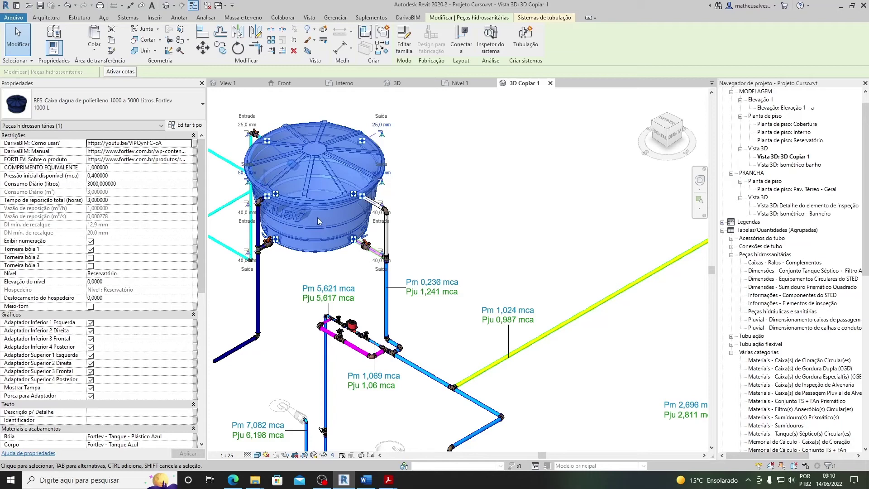
{"action": "middle_click_drag", "start_coordinate": [318, 243], "coordinate": [345, 270]}
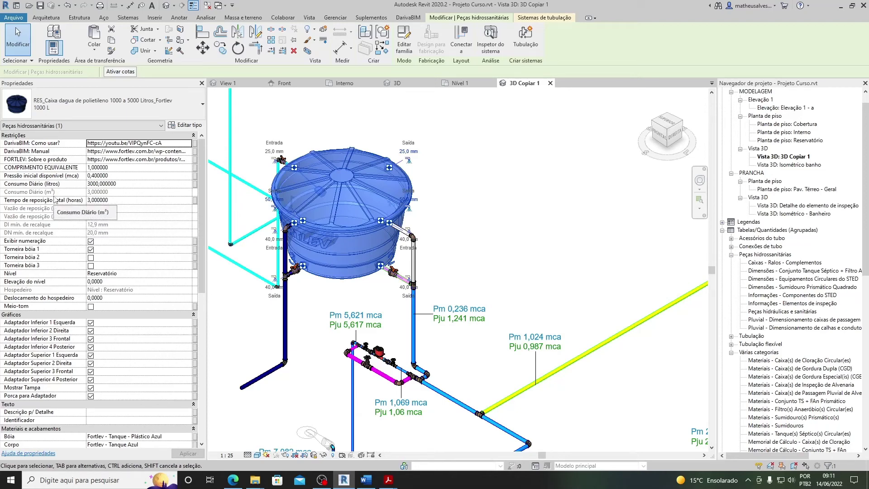
{"action": "left_click", "coordinate": [79, 176]}
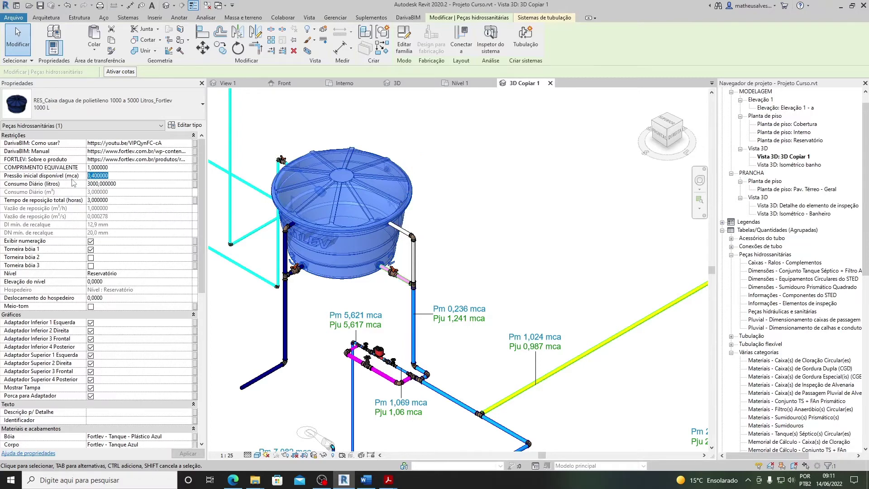
{"action": "type", "text": "1"}
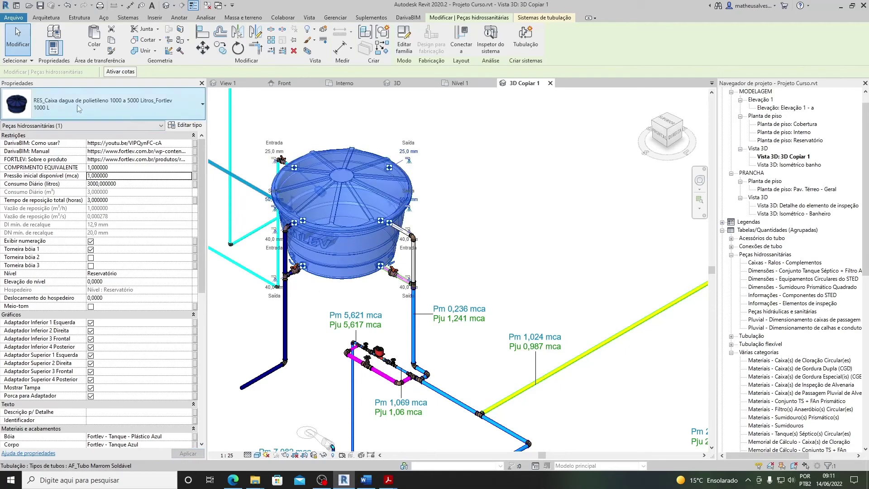
{"action": "mouse_move", "coordinate": [86, 176]}
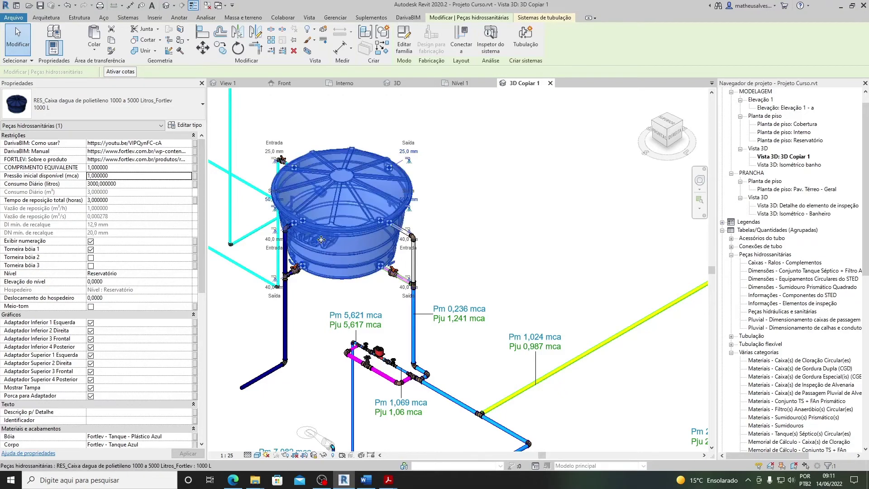
{"action": "scroll", "coordinate": [240, 217], "scroll_direction": "down", "scroll_amount": 3}
{"action": "middle_click_drag", "start_coordinate": [235, 215], "coordinate": [295, 244]}
{"action": "scroll", "coordinate": [303, 243], "scroll_direction": "up", "scroll_amount": 2}
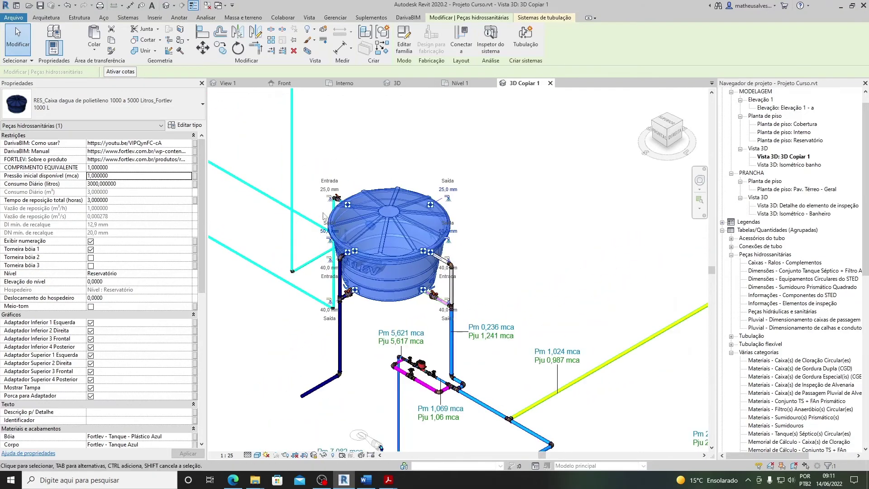
{"action": "middle_click_drag", "start_coordinate": [431, 266], "coordinate": [392, 276]}
{"action": "scroll", "coordinate": [386, 244], "scroll_direction": "down", "scroll_amount": 1}
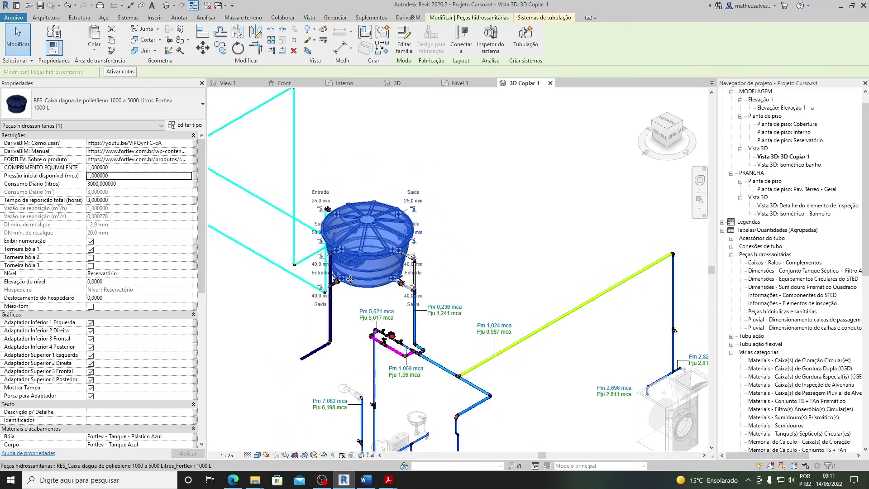
Step: Recalculate the network's pipe pressures with the tank's initial pressure of 1 mca, close the result dialog and review the pressure tags
{"action": "middle_click_drag", "start_coordinate": [339, 270], "coordinate": [346, 289]}
{"action": "scroll", "coordinate": [346, 290], "scroll_direction": "up", "scroll_amount": 2}
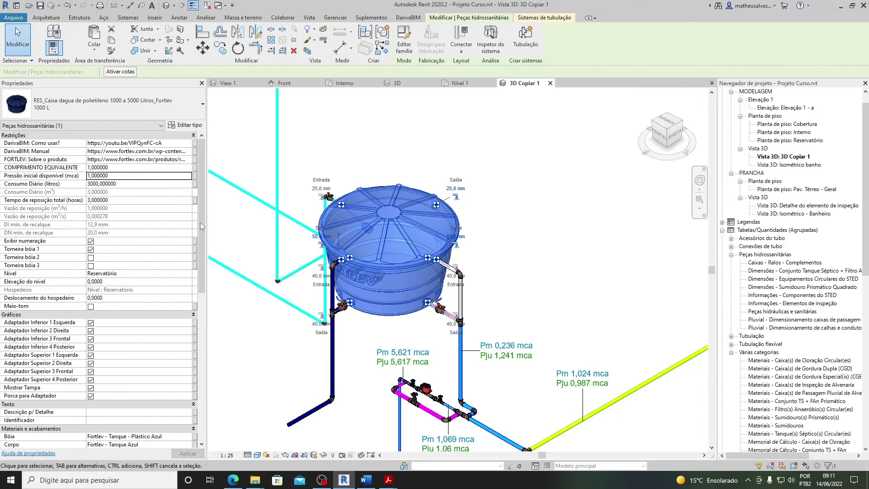
{"action": "scroll", "coordinate": [385, 271], "scroll_direction": "down", "scroll_amount": 2}
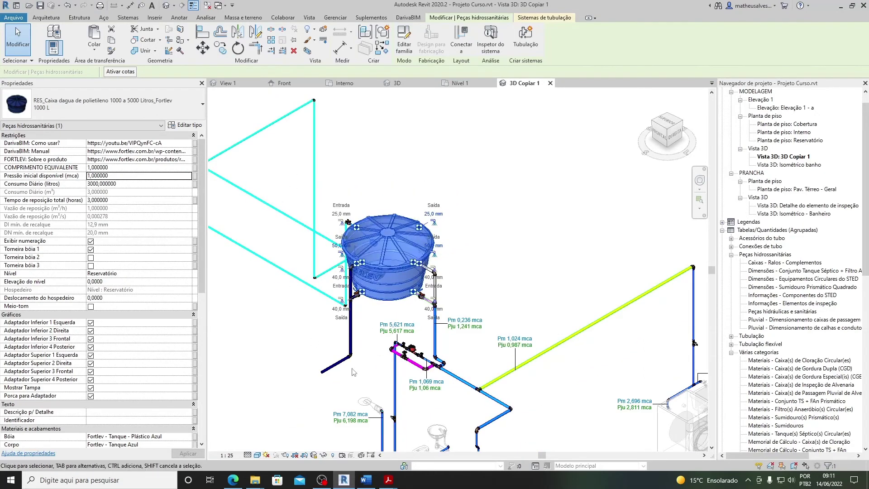
{"action": "left_click", "coordinate": [128, 175]}
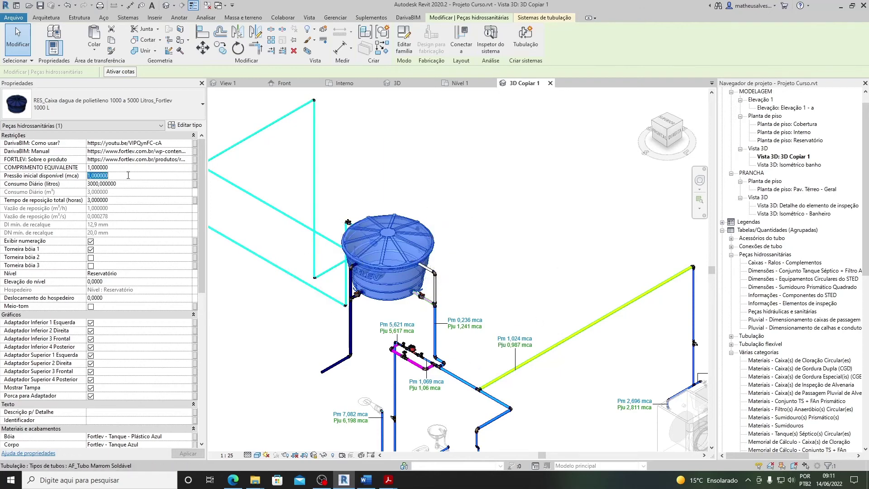
{"action": "left_click", "coordinate": [297, 340]}
{"action": "middle_click_drag", "start_coordinate": [423, 339], "coordinate": [410, 298]}
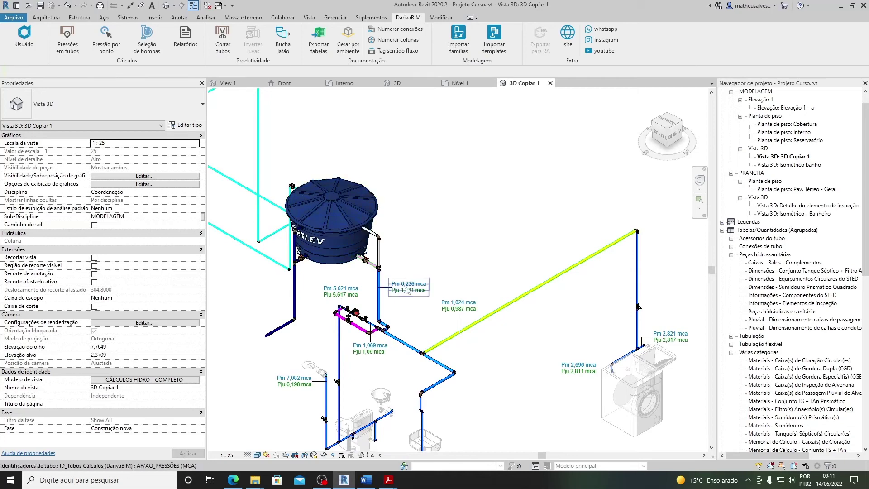
{"action": "scroll", "coordinate": [411, 302], "scroll_direction": "up", "scroll_amount": 2}
{"action": "left_click", "coordinate": [68, 40]}
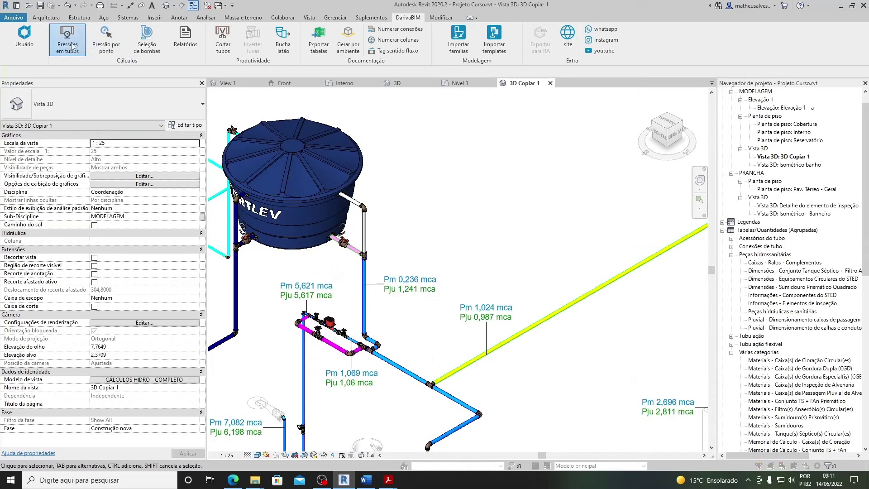
{"action": "left_click", "coordinate": [503, 185]}
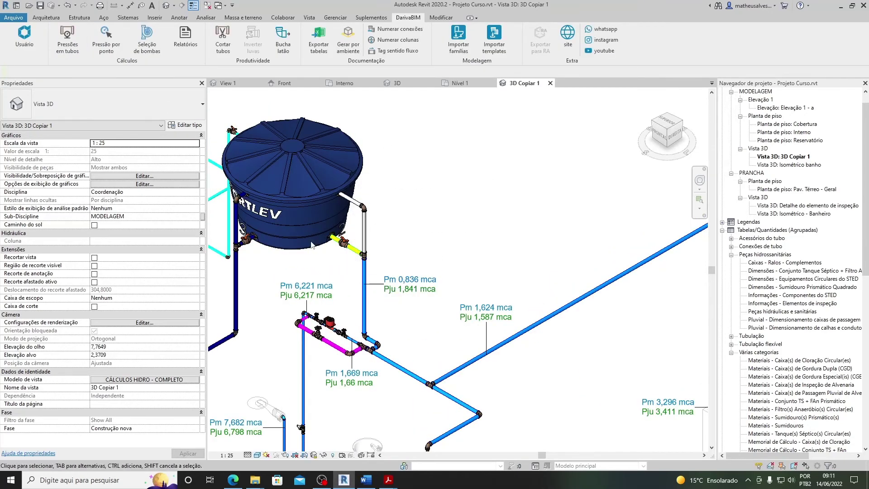
{"action": "middle_click_drag", "start_coordinate": [505, 328], "coordinate": [438, 299]}
{"action": "scroll", "coordinate": [396, 275], "scroll_direction": "down", "scroll_amount": 1}
{"action": "middle_click_drag", "start_coordinate": [356, 287], "coordinate": [369, 302]}
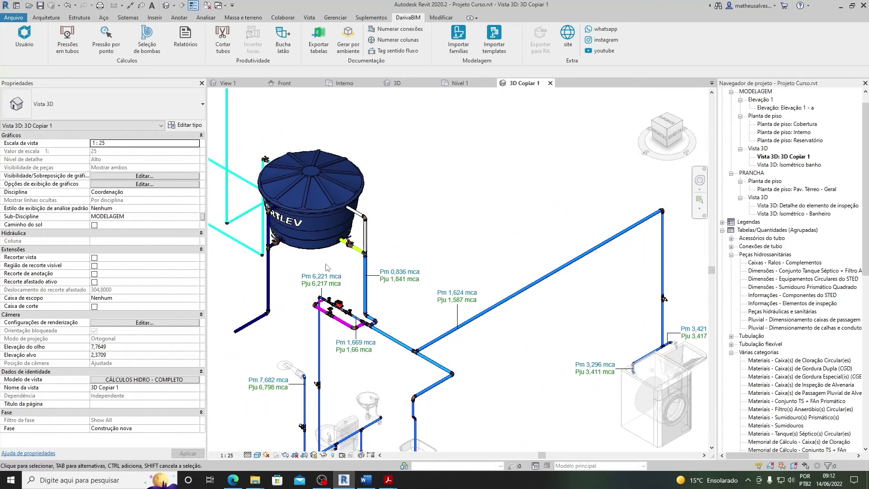
Step: Set the Fortlev tank's Pressão inicial disponível (mca) to 3 and deselect the tank
{"action": "left_click", "coordinate": [306, 207]}
{"action": "middle_click_drag", "start_coordinate": [313, 265], "coordinate": [361, 280]}
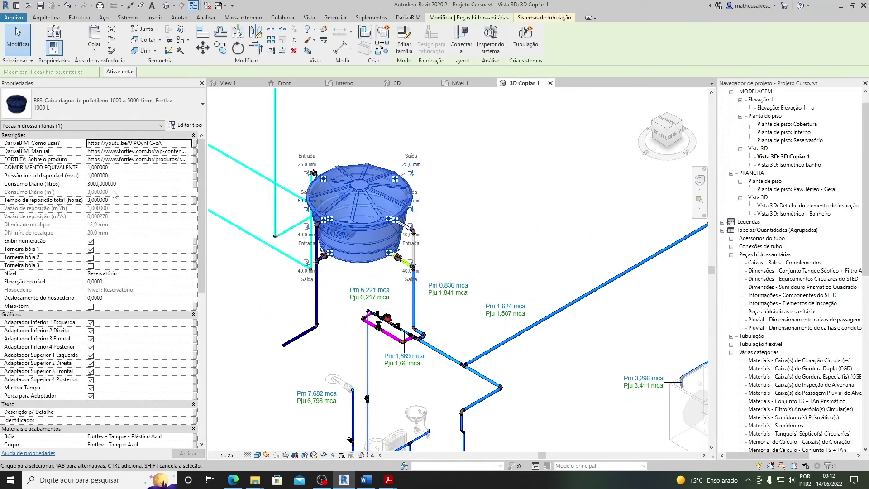
{"action": "left_click", "coordinate": [126, 176]}
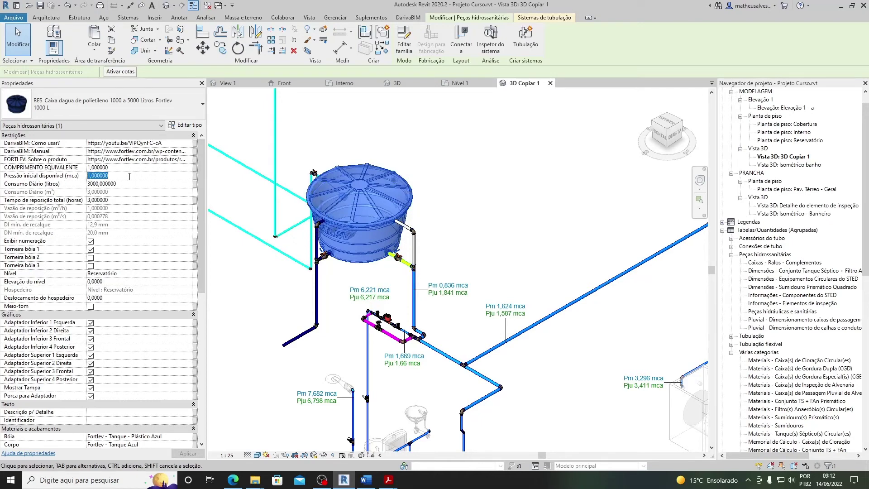
{"action": "type", "text": "3"}
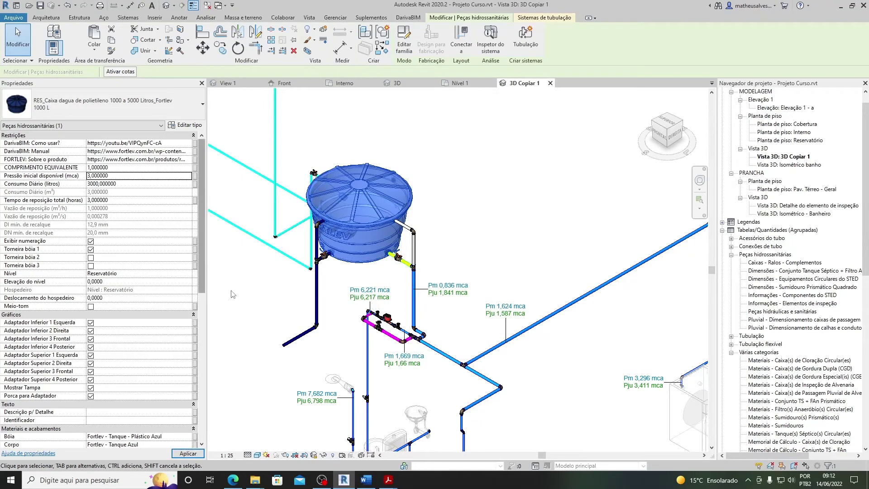
{"action": "left_click", "coordinate": [456, 243]}
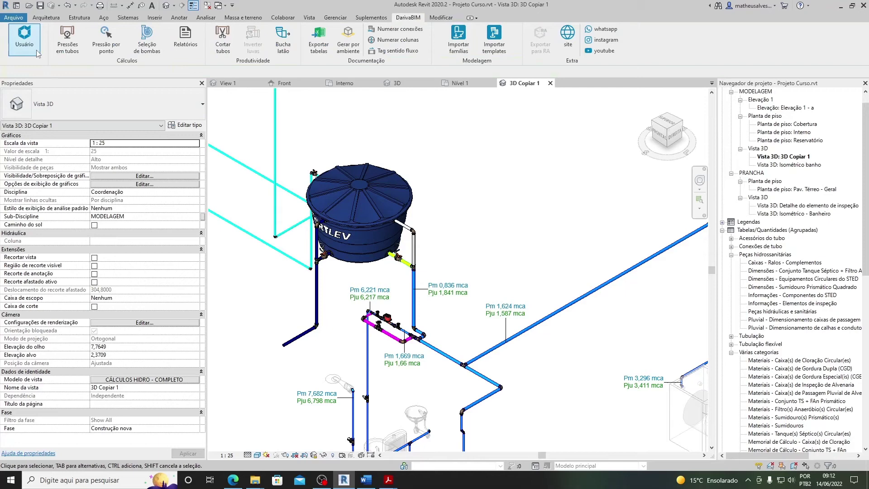
Step: Rerun the pipe pressure calculation for the 3 mca initial pressure, close its result dialog and check the pressure tags
{"action": "left_click", "coordinate": [69, 41]}
{"action": "left_click", "coordinate": [500, 185]}
{"action": "scroll", "coordinate": [488, 311], "scroll_direction": "up", "scroll_amount": 2}
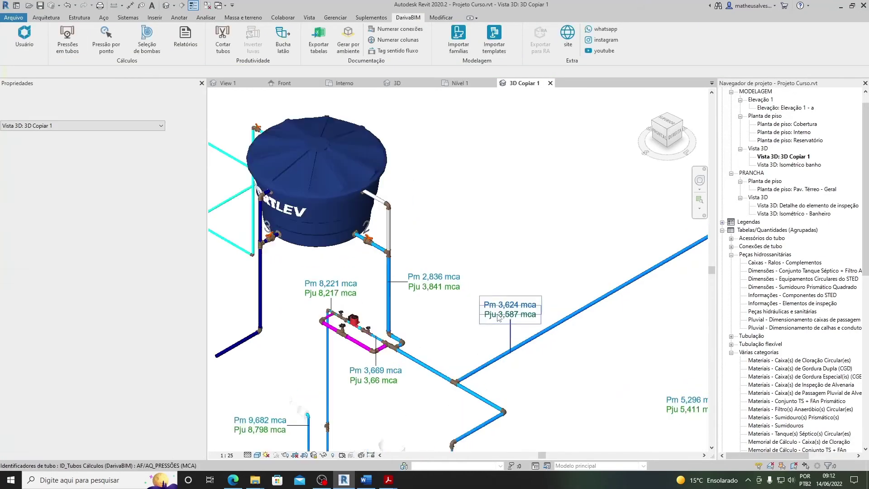
{"action": "scroll", "coordinate": [432, 280], "scroll_direction": "down", "scroll_amount": 2}
{"action": "middle_click_drag", "start_coordinate": [523, 314], "coordinate": [442, 299]}
{"action": "middle_click_drag", "start_coordinate": [373, 295], "coordinate": [430, 315]}
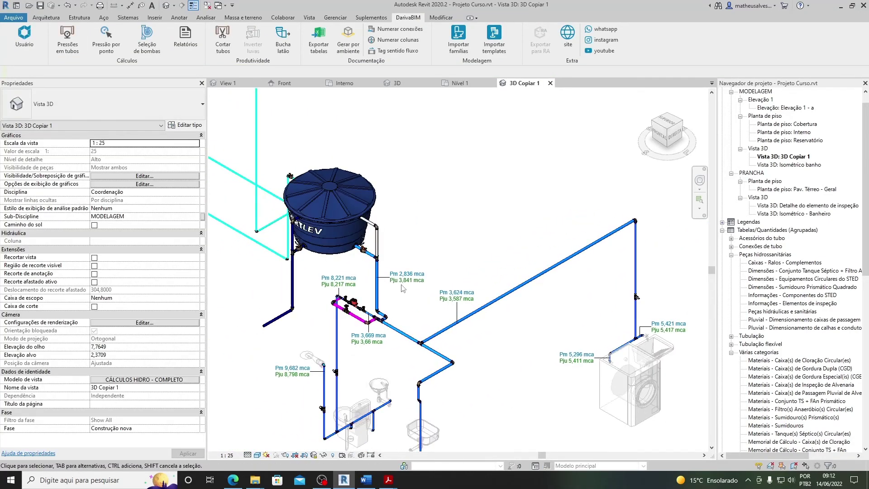
Step: Set the Fortlev tank's Pressão inicial disponível (mca) to 0,4 and deselect the tank
{"action": "middle_click_drag", "start_coordinate": [353, 243], "coordinate": [362, 284]}
{"action": "scroll", "coordinate": [327, 273], "scroll_direction": "up", "scroll_amount": 2}
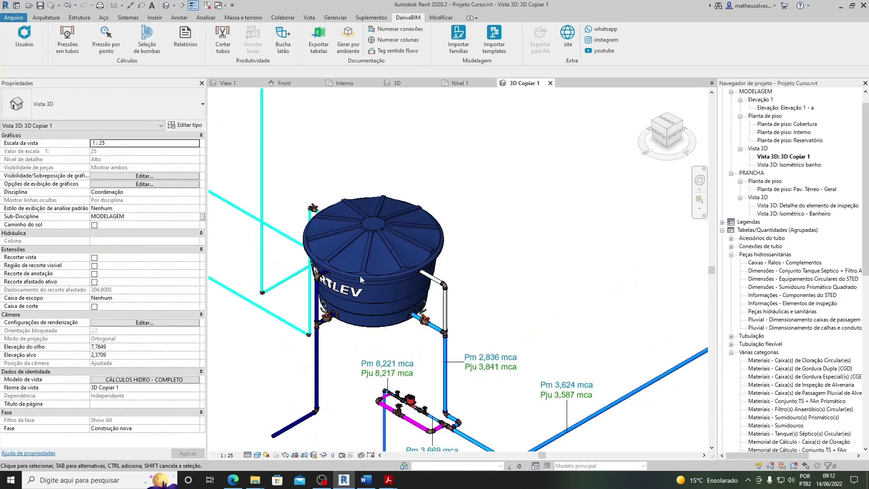
{"action": "left_click", "coordinate": [372, 272]}
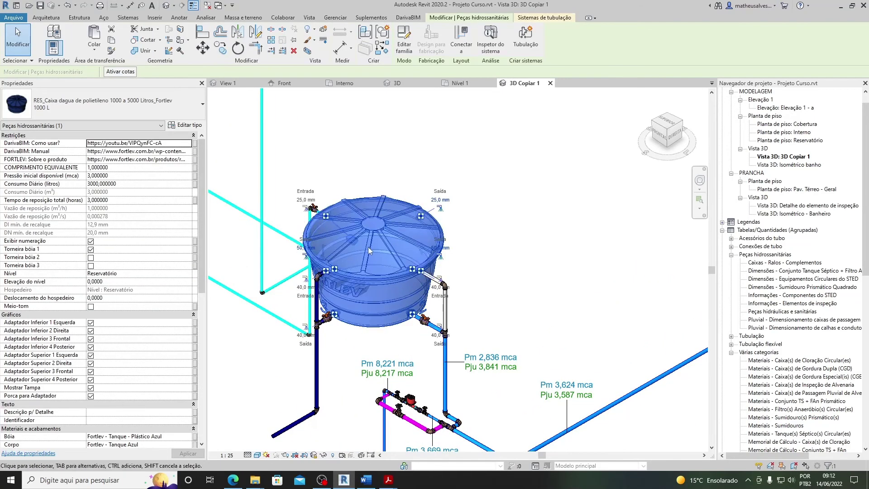
{"action": "left_click", "coordinate": [125, 176]}
{"action": "type", "text": "0,4"}
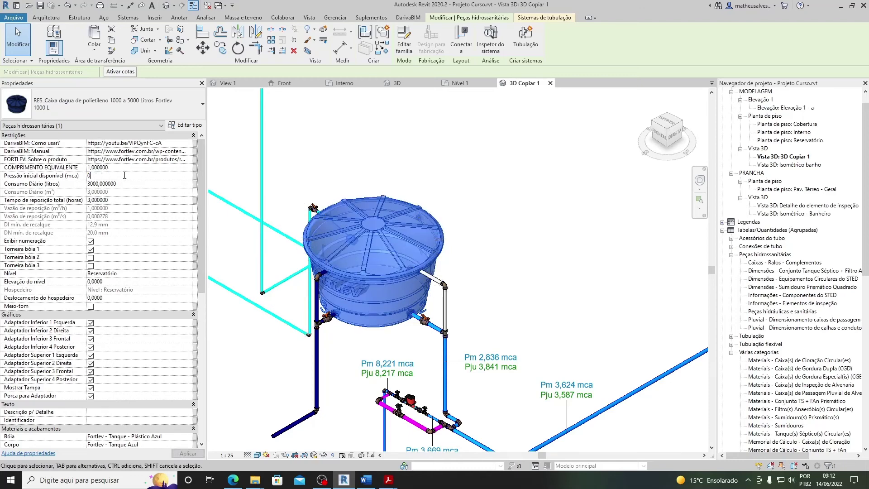
{"action": "left_click", "coordinate": [517, 225]}
Step: Recalculate the pipe pressures with the 0,4 mca initial pressure, close the result dialog and review the tags along the network
{"action": "scroll", "coordinate": [520, 244], "scroll_direction": "down", "scroll_amount": 3}
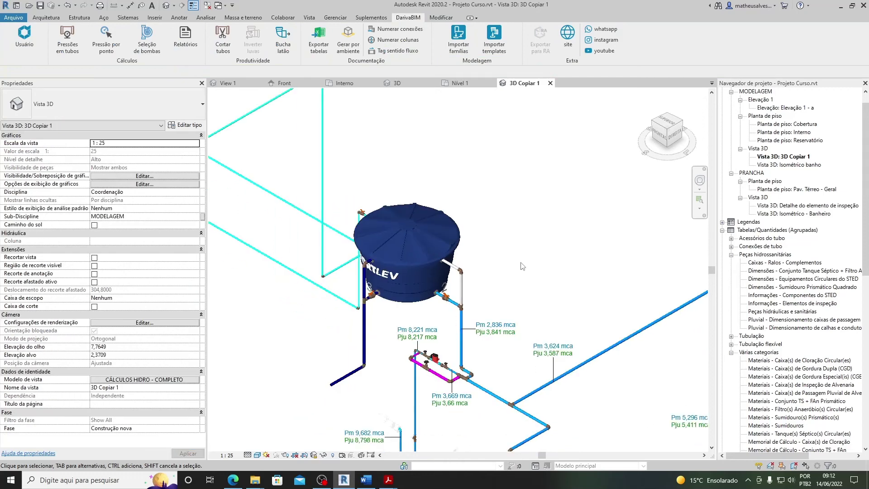
{"action": "scroll", "coordinate": [521, 264], "scroll_direction": "up", "scroll_amount": 1}
{"action": "middle_click_drag", "start_coordinate": [520, 269], "coordinate": [486, 242]}
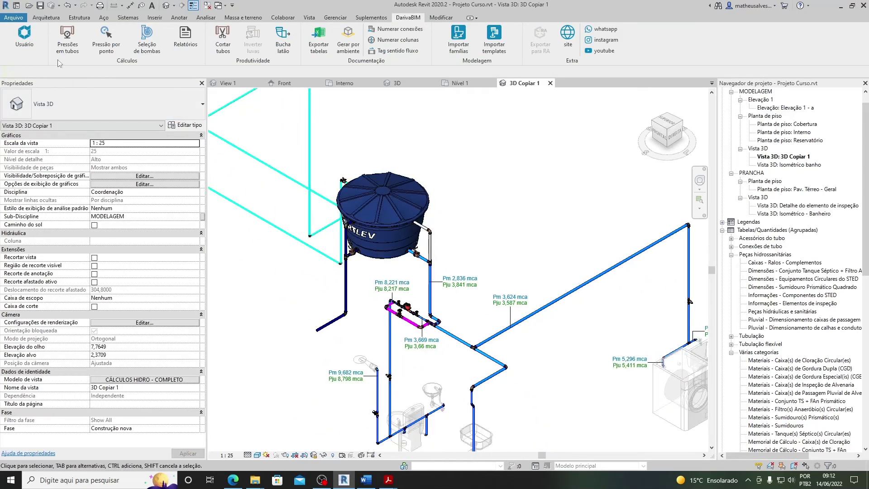
{"action": "left_click", "coordinate": [67, 40]}
{"action": "left_click", "coordinate": [503, 184]}
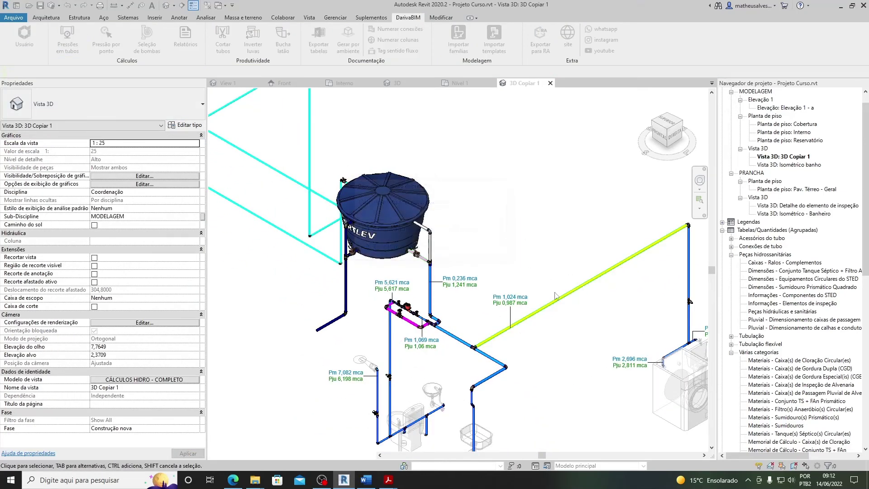
{"action": "scroll", "coordinate": [478, 293], "scroll_direction": "up", "scroll_amount": 2}
{"action": "scroll", "coordinate": [480, 290], "scroll_direction": "down", "scroll_amount": 3}
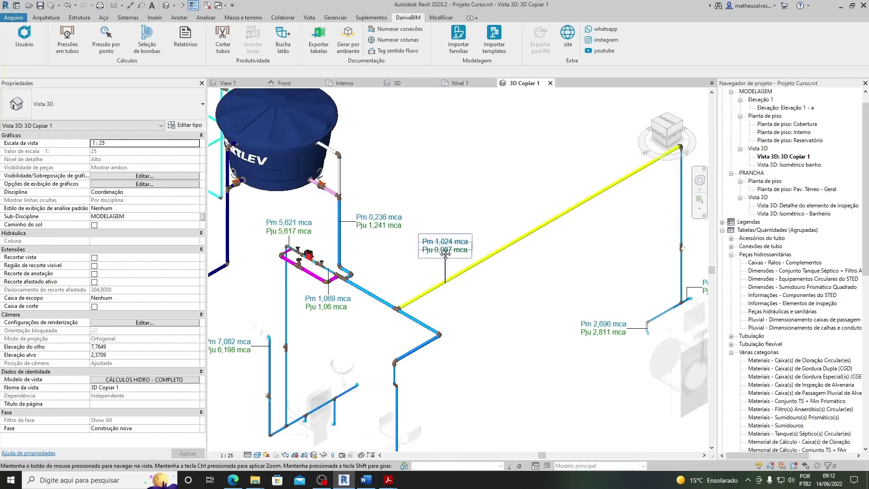
{"action": "middle_click_drag", "start_coordinate": [487, 284], "coordinate": [490, 294]}
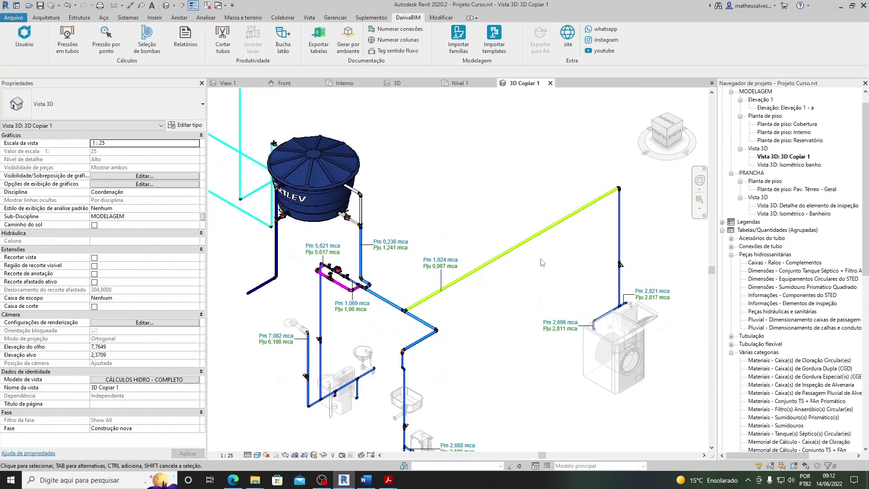
{"action": "middle_click_drag", "start_coordinate": [325, 253], "coordinate": [348, 266]}
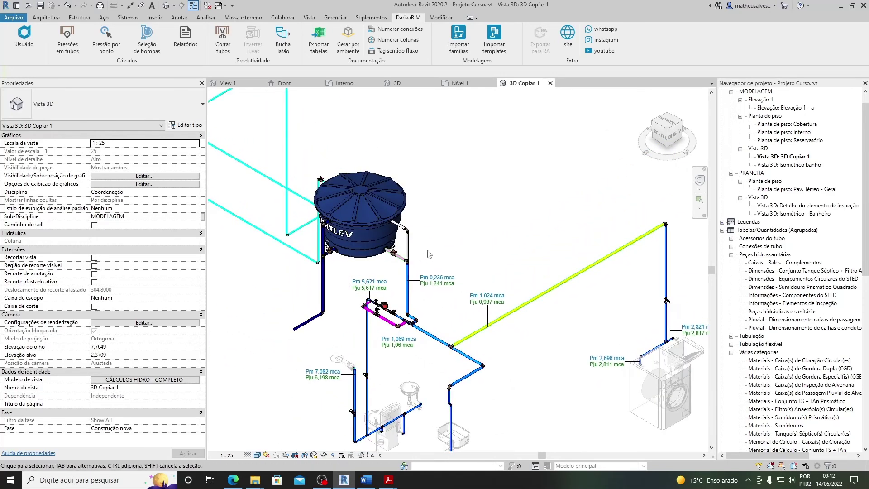
Step: Set the Fortlev tank's COMPRIMENTO EQUIVALENTE to 15 and deselect the tank
{"action": "scroll", "coordinate": [385, 222], "scroll_direction": "up", "scroll_amount": 1}
{"action": "left_click", "coordinate": [364, 216]}
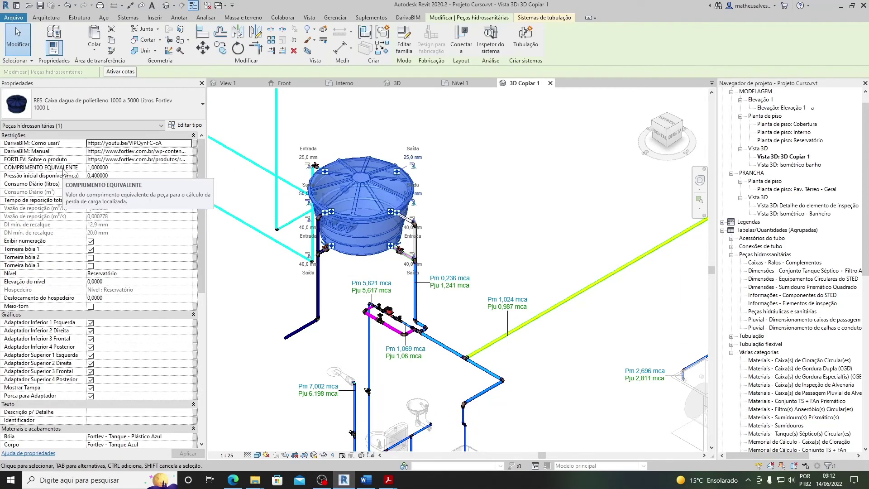
{"action": "scroll", "coordinate": [394, 245], "scroll_direction": "up", "scroll_amount": 3}
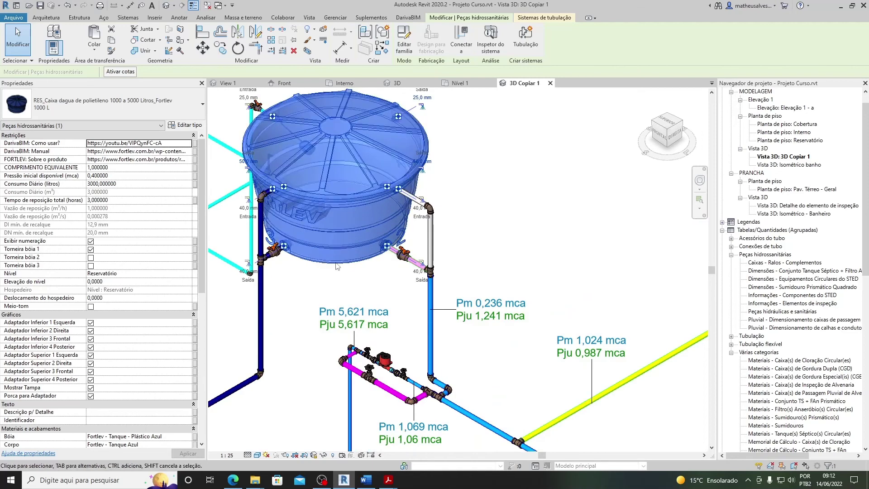
{"action": "left_click", "coordinate": [113, 168]}
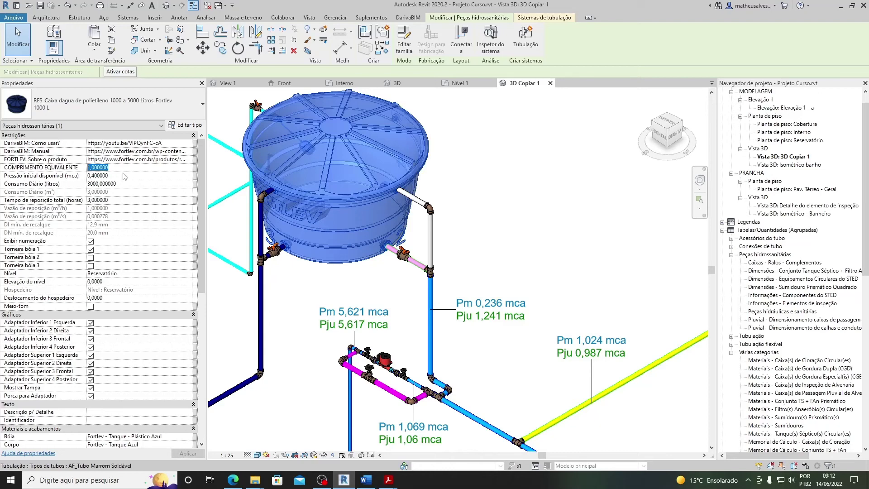
{"action": "type", "text": "15"}
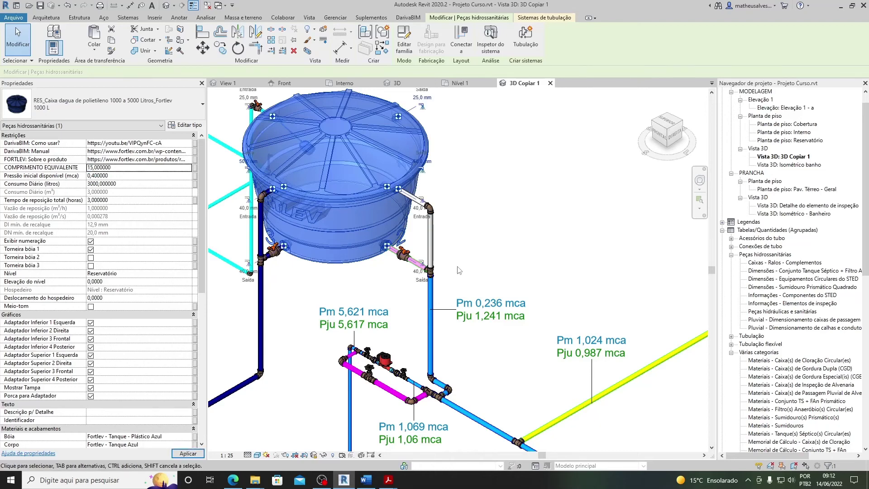
{"action": "middle_click_drag", "start_coordinate": [459, 270], "coordinate": [440, 264]}
{"action": "scroll", "coordinate": [428, 262], "scroll_direction": "down", "scroll_amount": 1}
{"action": "left_click", "coordinate": [459, 257]}
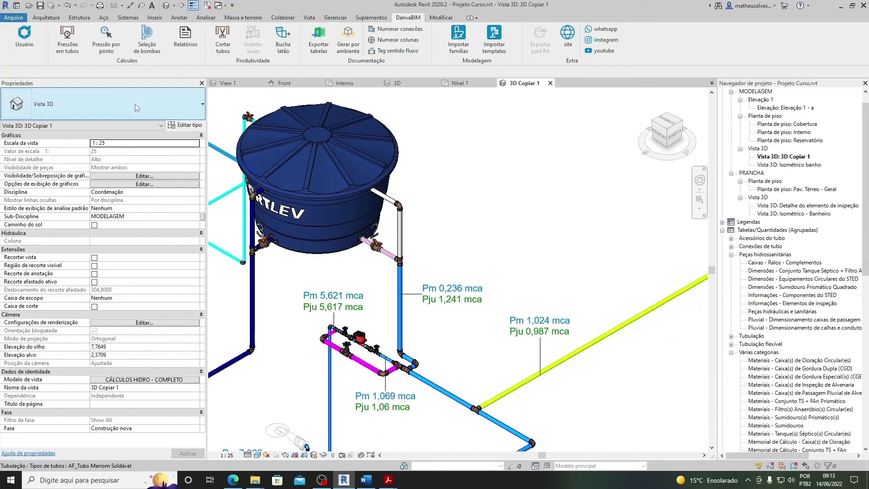
Step: Recalculate the pipe pressures with the equivalent length of 15, close the result dialog and examine the tag below the tank outlet
{"action": "left_click", "coordinate": [68, 47]}
{"action": "left_click", "coordinate": [91, 88]}
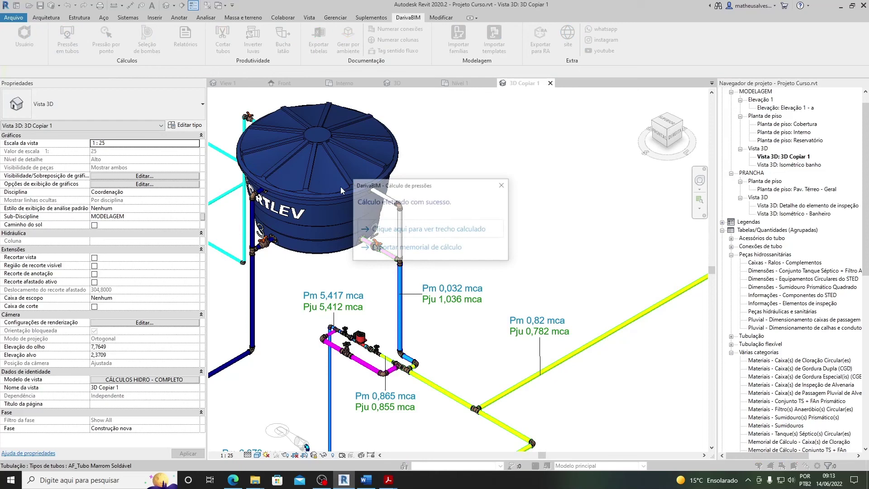
{"action": "left_click", "coordinate": [496, 188]}
{"action": "scroll", "coordinate": [494, 312], "scroll_direction": "up", "scroll_amount": 2}
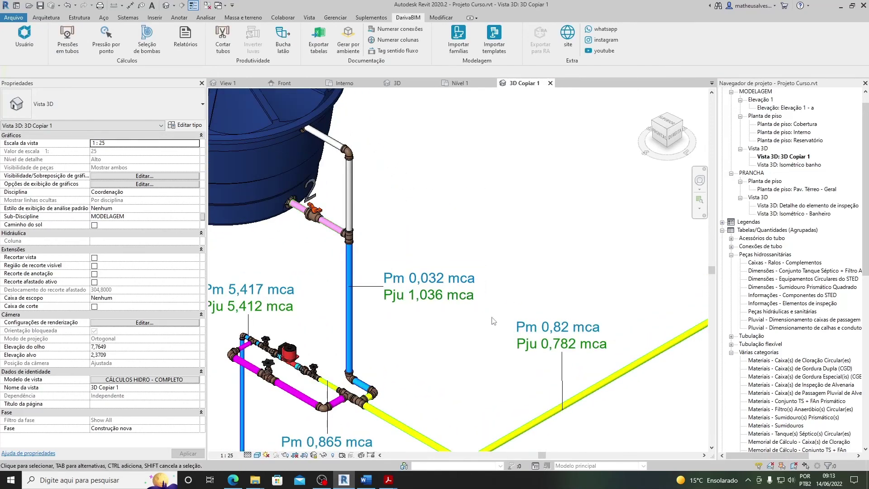
{"action": "middle_click_drag", "start_coordinate": [342, 283], "coordinate": [376, 308]}
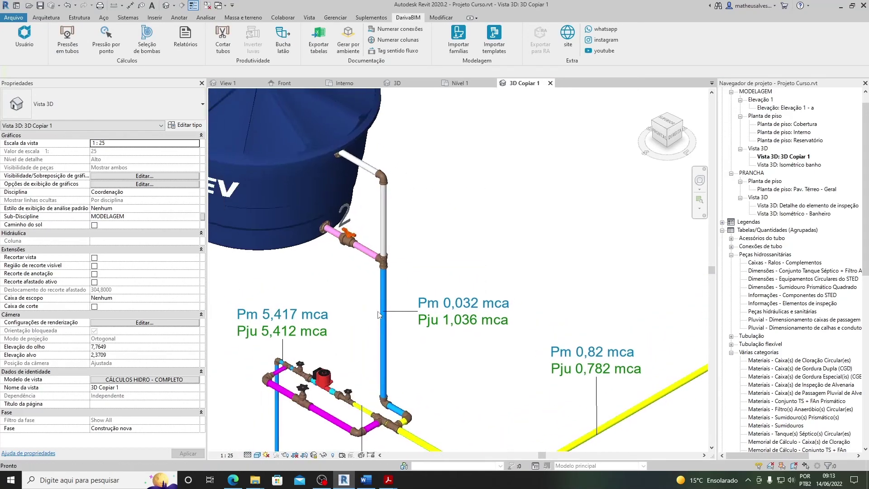
Step: Set the Fortlev tank's COMPRIMENTO EQUIVALENTE back to 1 and deselect the tank
{"action": "scroll", "coordinate": [316, 228], "scroll_direction": "down", "scroll_amount": 2}
{"action": "left_click", "coordinate": [312, 228]}
{"action": "middle_click_drag", "start_coordinate": [298, 269], "coordinate": [330, 278]}
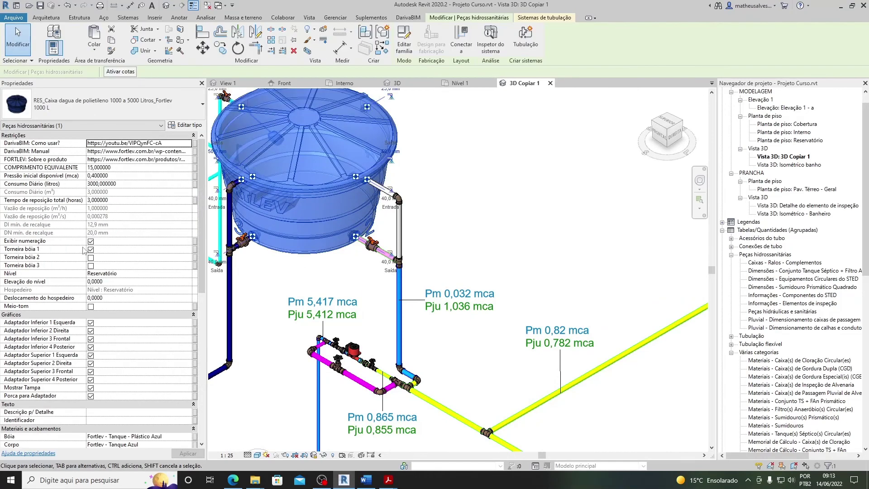
{"action": "left_click", "coordinate": [116, 167]}
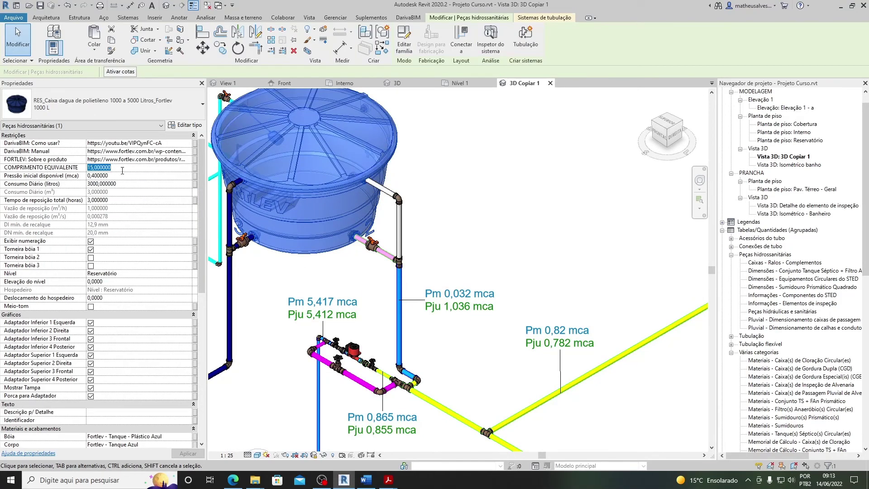
{"action": "type", "text": "1"}
{"action": "key", "text": "Return"}
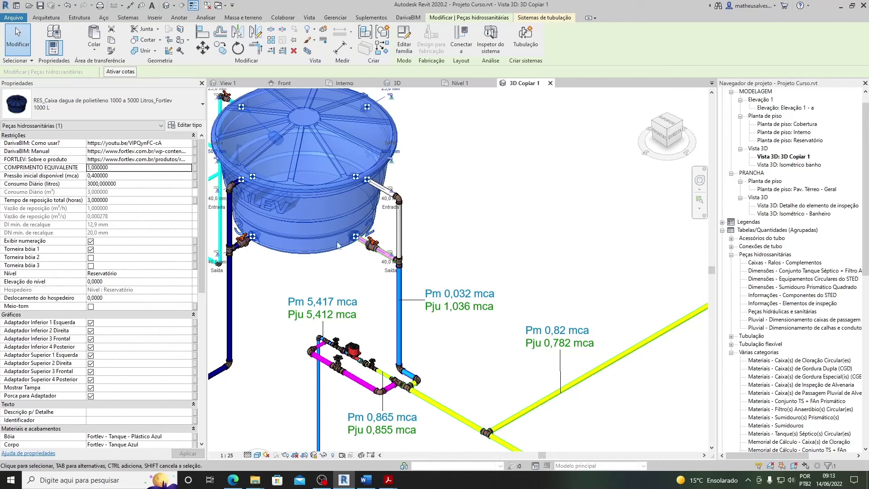
{"action": "scroll", "coordinate": [348, 241], "scroll_direction": "up", "scroll_amount": 2}
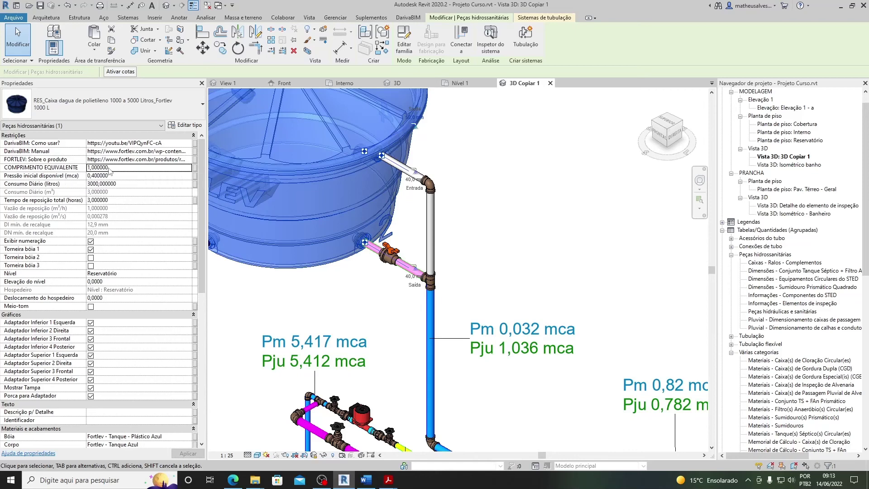
{"action": "scroll", "coordinate": [371, 309], "scroll_direction": "down", "scroll_amount": 6}
{"action": "key", "text": "Escape"}
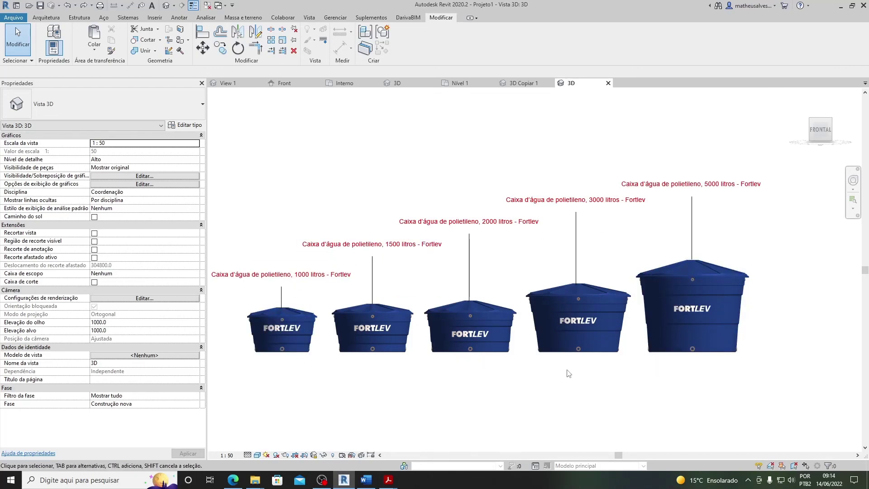
Step: Search the DarivaBIM family import library for "fortlev" and browse the results down to Caixa dagua de polietileno - Fortlev
{"action": "middle_click_drag", "start_coordinate": [568, 373], "coordinate": [573, 376]}
{"action": "left_click", "coordinate": [409, 18]}
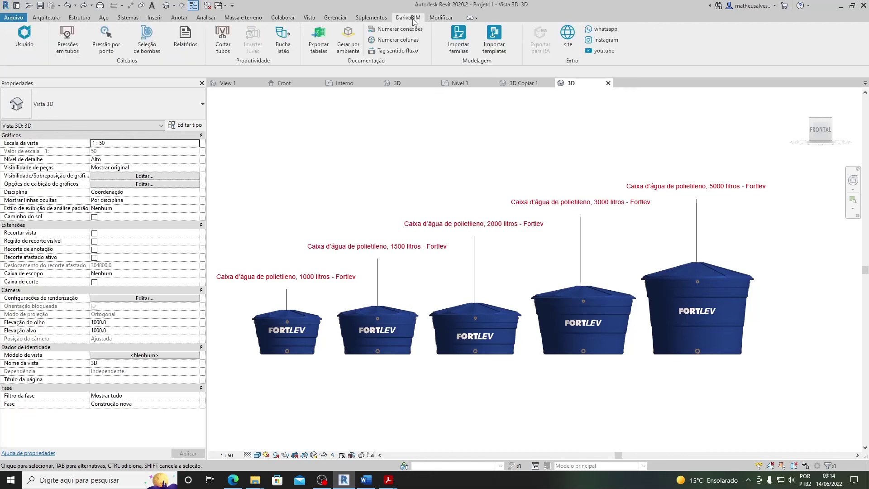
{"action": "left_click", "coordinate": [458, 38]}
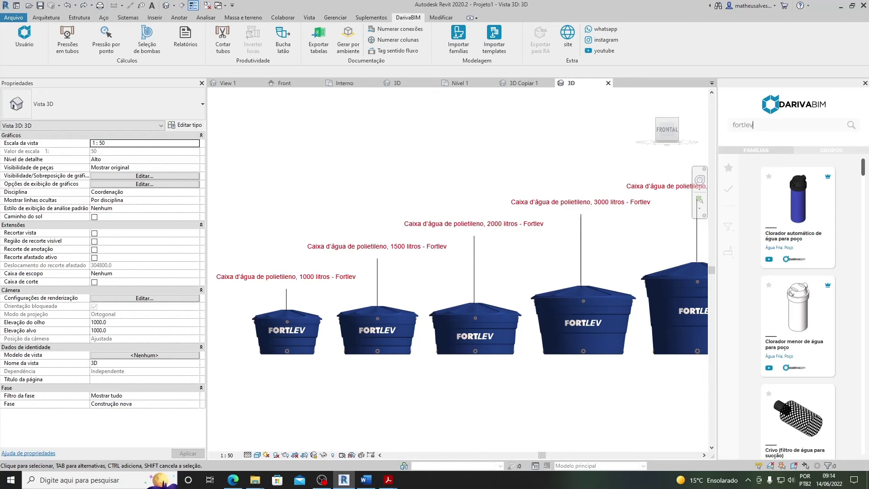
{"action": "key", "text": "Return"}
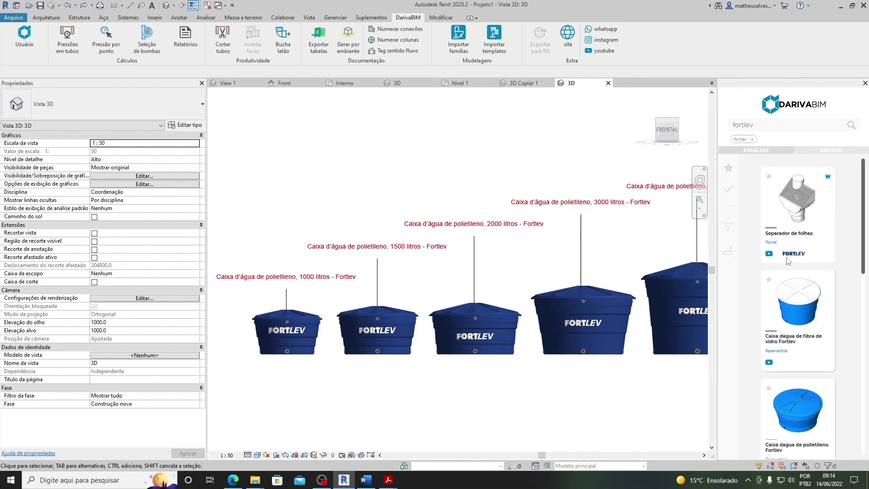
{"action": "scroll", "coordinate": [791, 254], "scroll_direction": "down", "scroll_amount": 3}
{"action": "scroll", "coordinate": [792, 251], "scroll_direction": "down", "scroll_amount": 5}
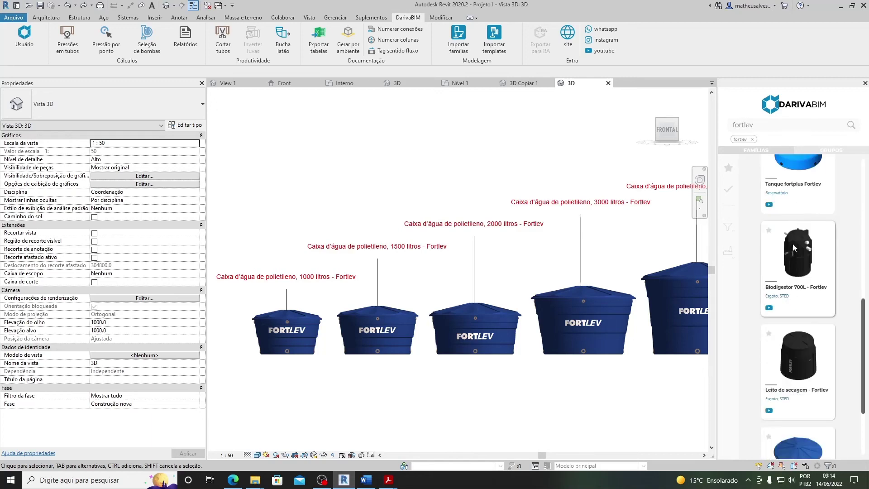
{"action": "scroll", "coordinate": [793, 246], "scroll_direction": "down", "scroll_amount": 2}
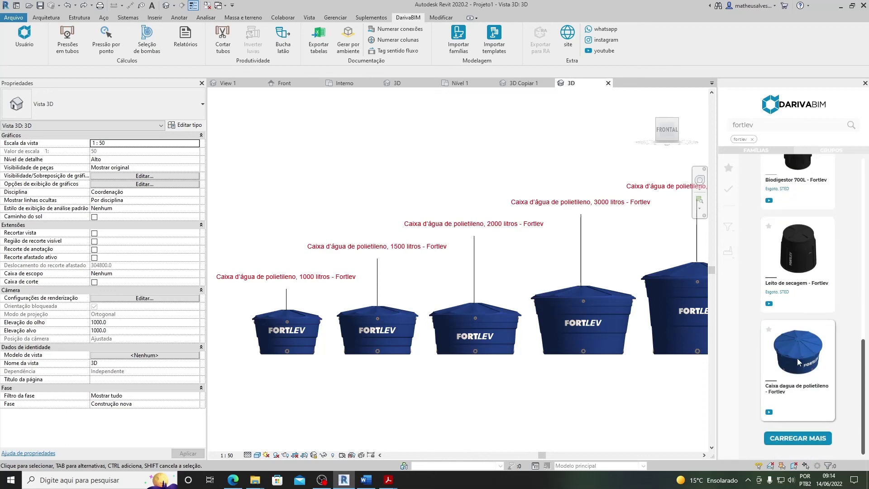